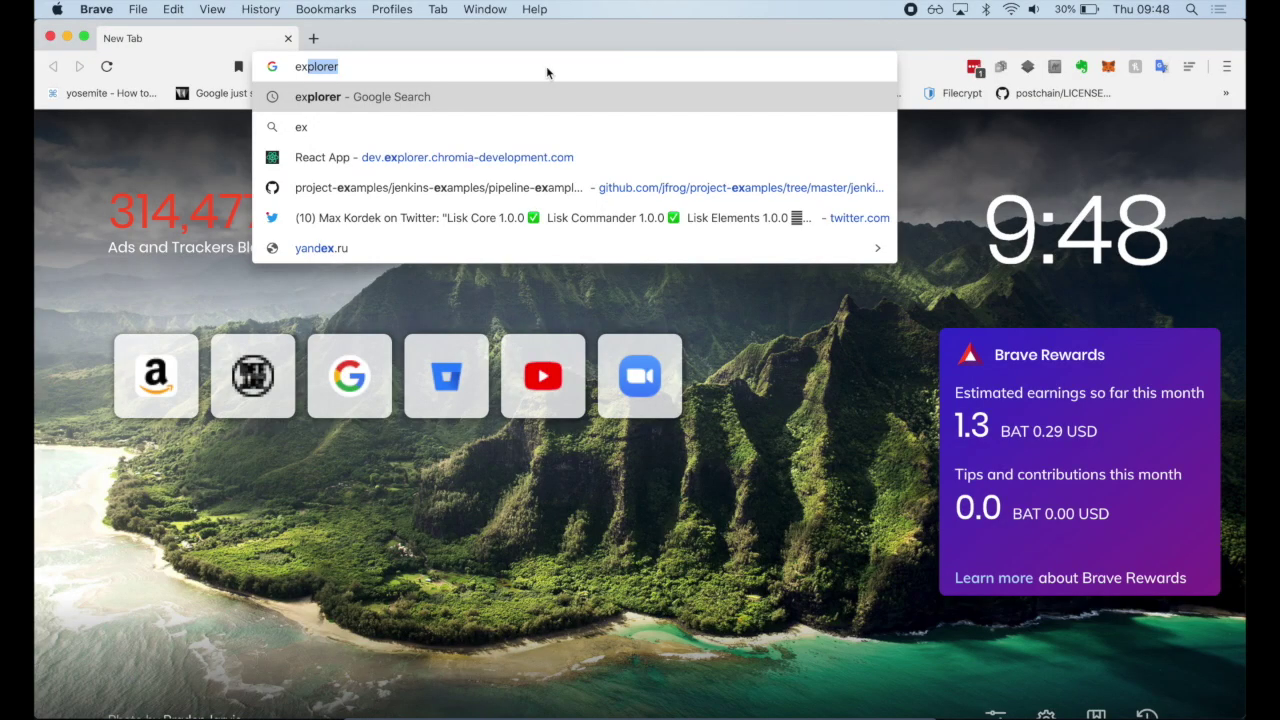
Step: Load Chromia Explorer at dev.explorer.chromia-development.com from the address-bar suggestion
{"action": "key", "text": "Down"}
{"action": "key", "text": "Down"}
{"action": "key", "text": "Return"}
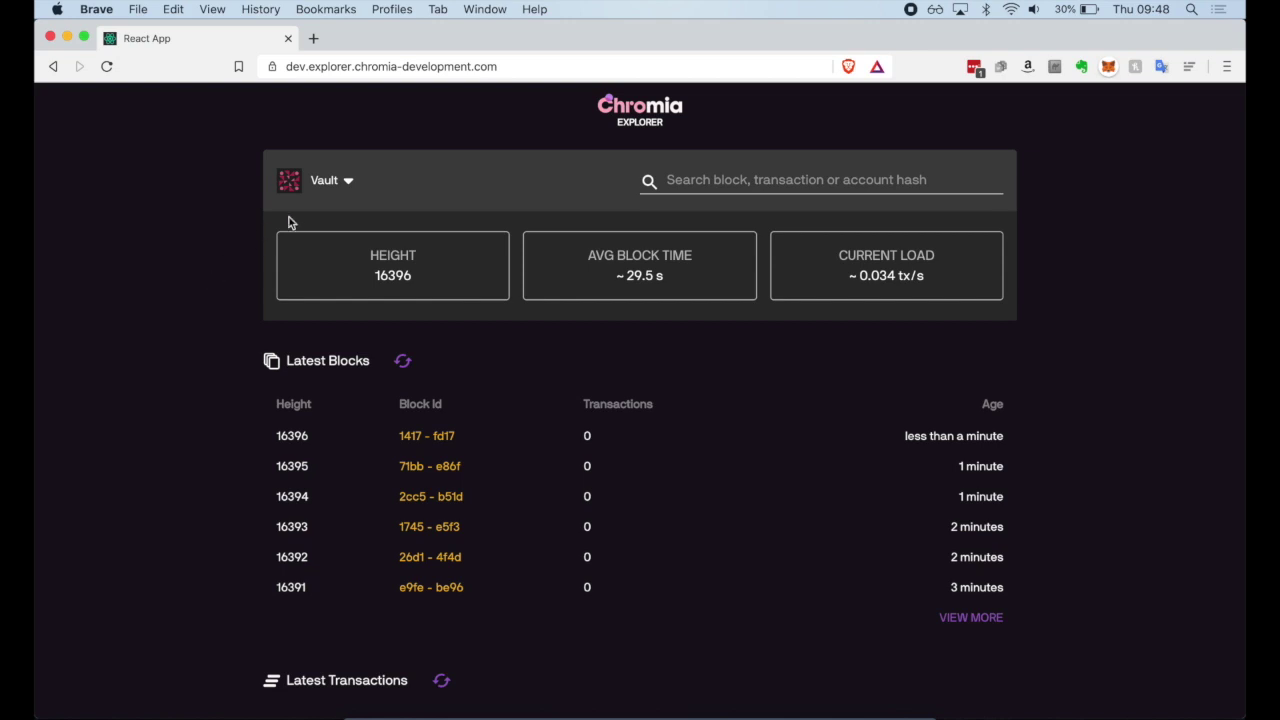
Step: Check the chain list, then highlight the 16396 block height and the average block time
{"action": "left_click", "coordinate": [323, 188]}
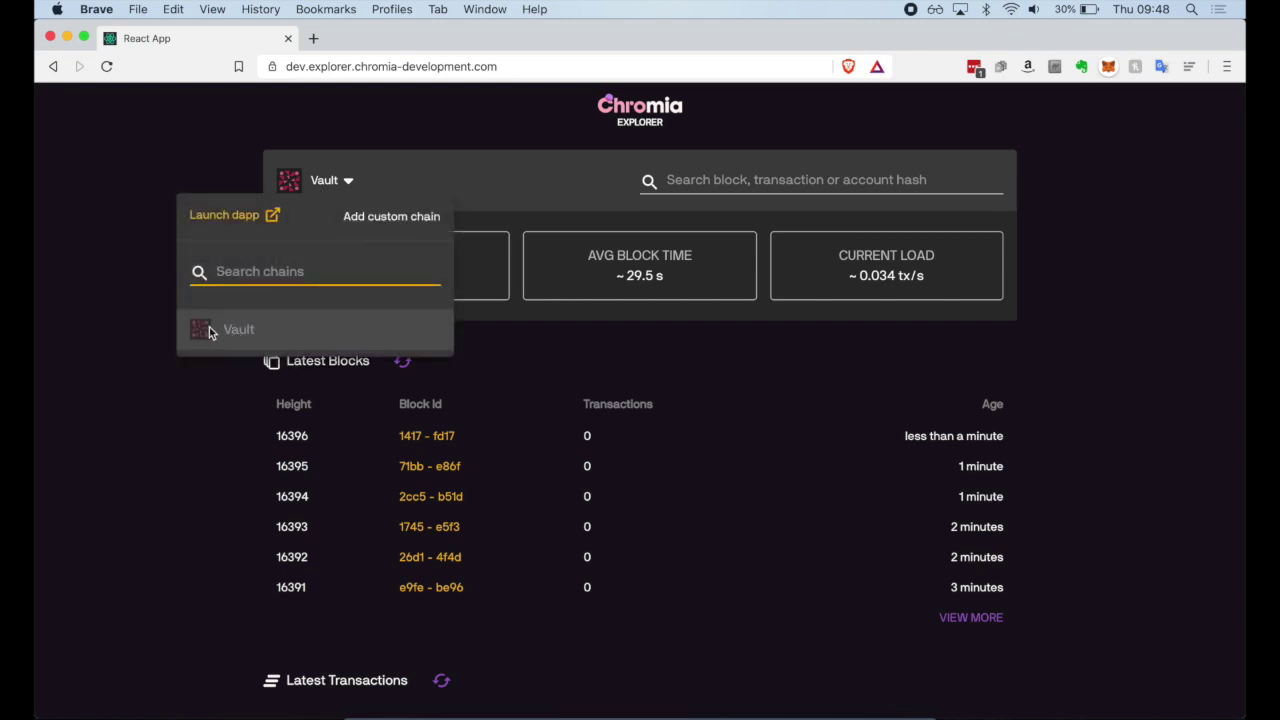
{"action": "left_click", "coordinate": [262, 332]}
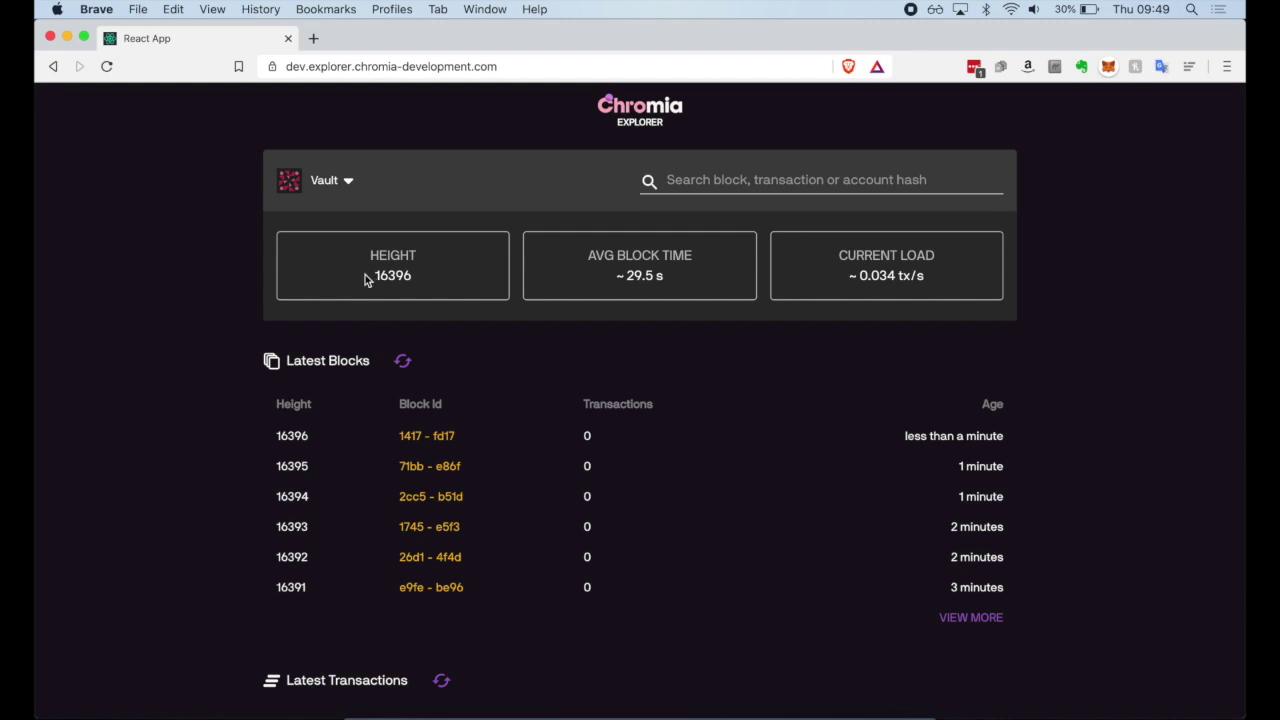
{"action": "left_click_drag", "start_coordinate": [391, 277], "coordinate": [451, 280]}
{"action": "left_click", "coordinate": [203, 353]}
{"action": "left_click_drag", "start_coordinate": [617, 277], "coordinate": [674, 282]}
{"action": "left_click", "coordinate": [661, 325]}
Step: Scroll down to the Latest Transactions list to find bdcc - ad24
{"action": "scroll", "coordinate": [723, 411], "scroll_direction": "down", "scroll_amount": 3}
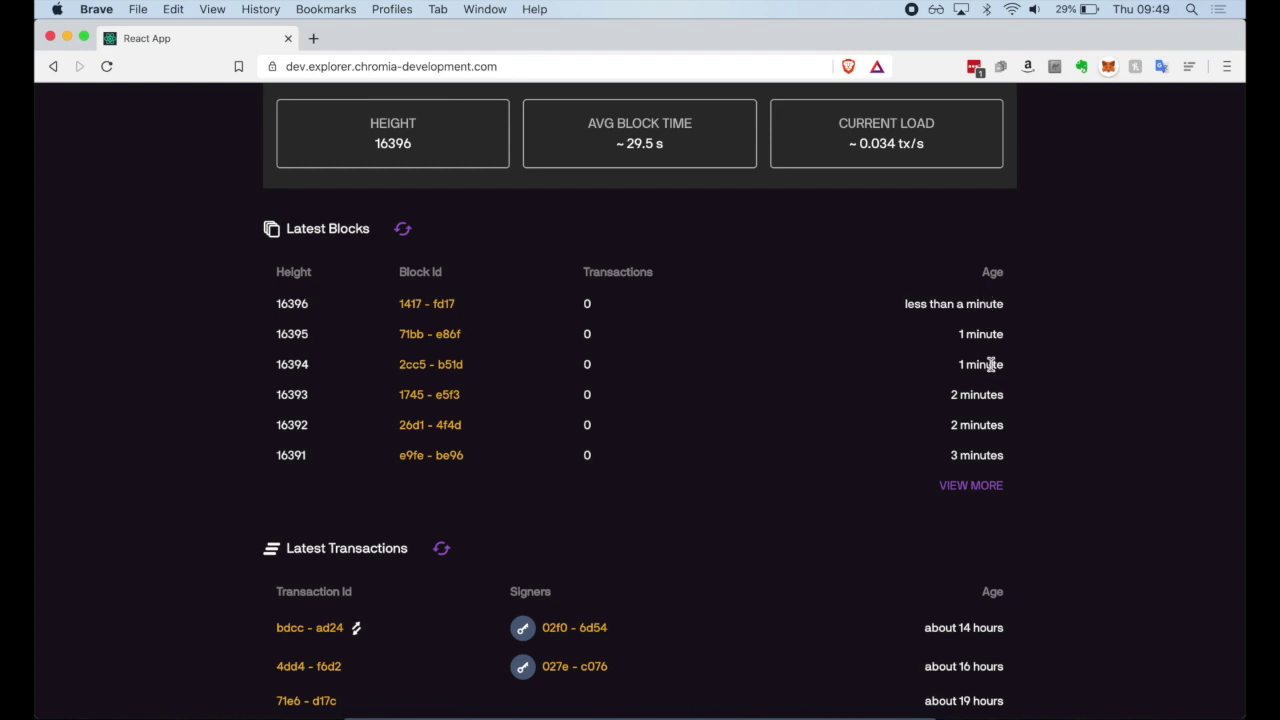
{"action": "scroll", "coordinate": [991, 458], "scroll_direction": "down", "scroll_amount": 4}
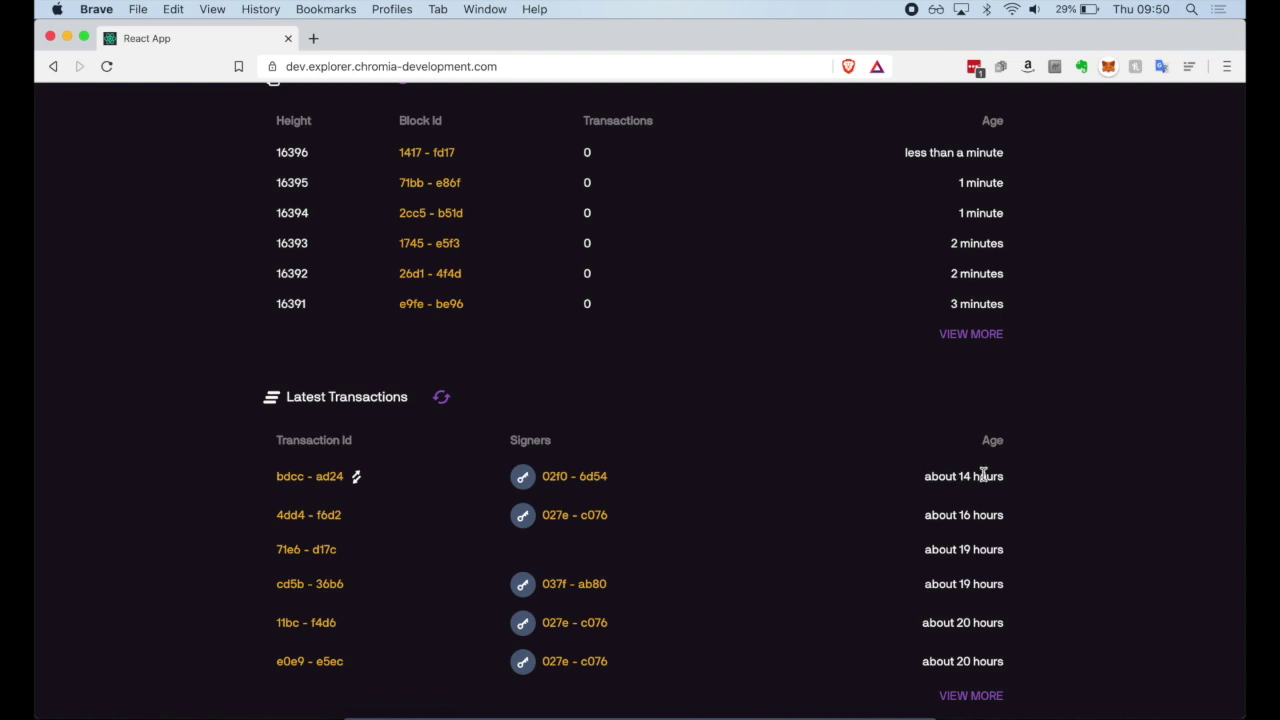
{"action": "scroll", "coordinate": [863, 283], "scroll_direction": "up", "scroll_amount": 5}
{"action": "scroll", "coordinate": [863, 283], "scroll_direction": "down", "scroll_amount": 5}
{"action": "left_click", "coordinate": [303, 479]}
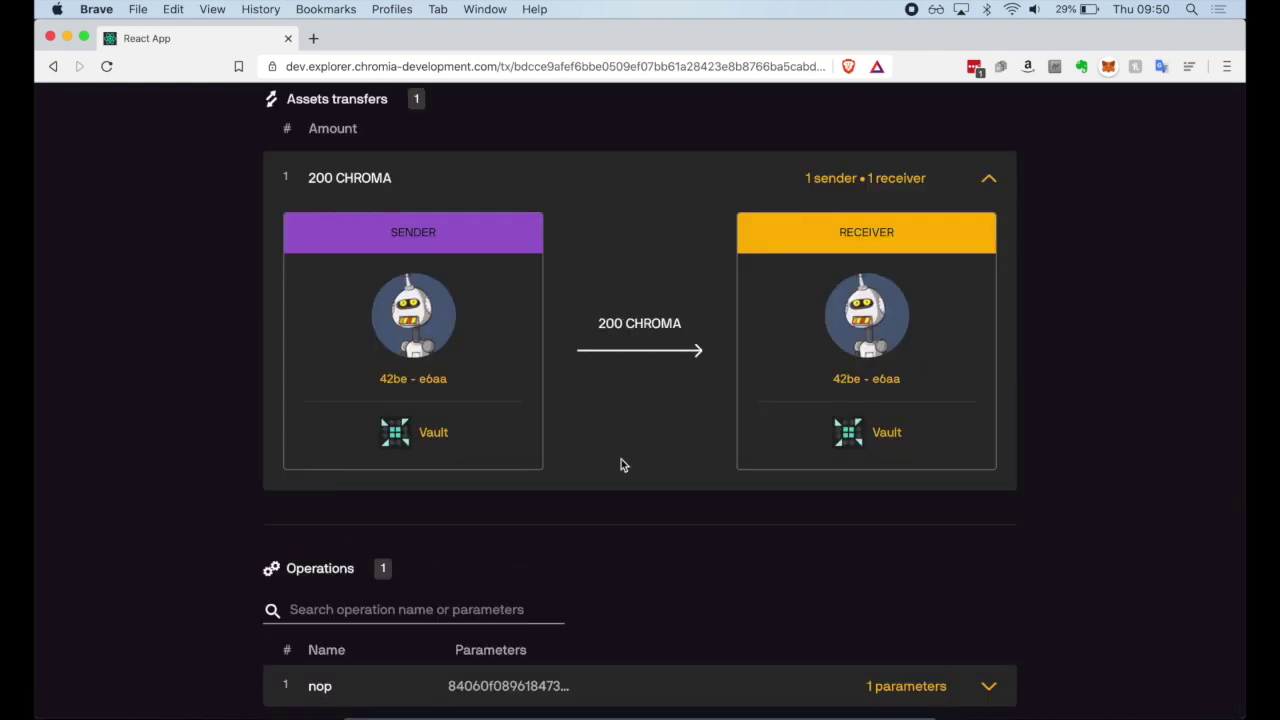
{"action": "scroll", "coordinate": [623, 463], "scroll_direction": "up", "scroll_amount": 5}
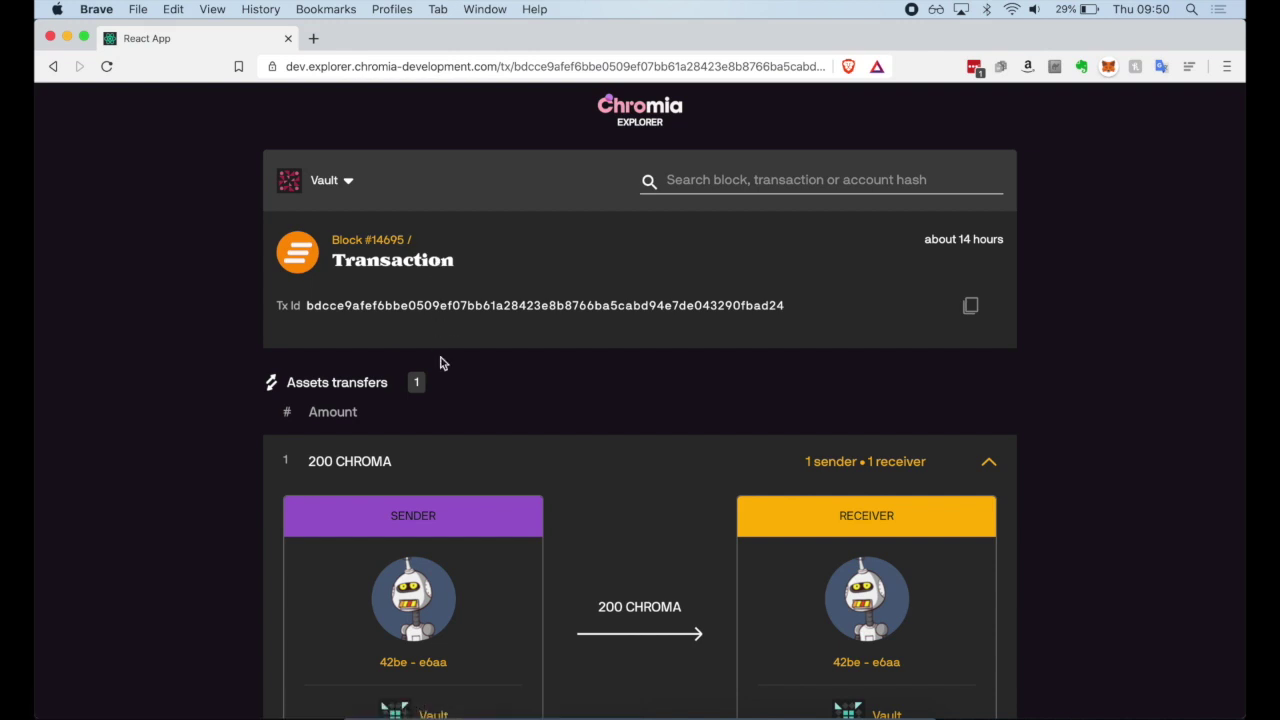
{"action": "scroll", "coordinate": [443, 363], "scroll_direction": "down", "scroll_amount": 5}
{"action": "scroll", "coordinate": [443, 363], "scroll_direction": "up", "scroll_amount": 4}
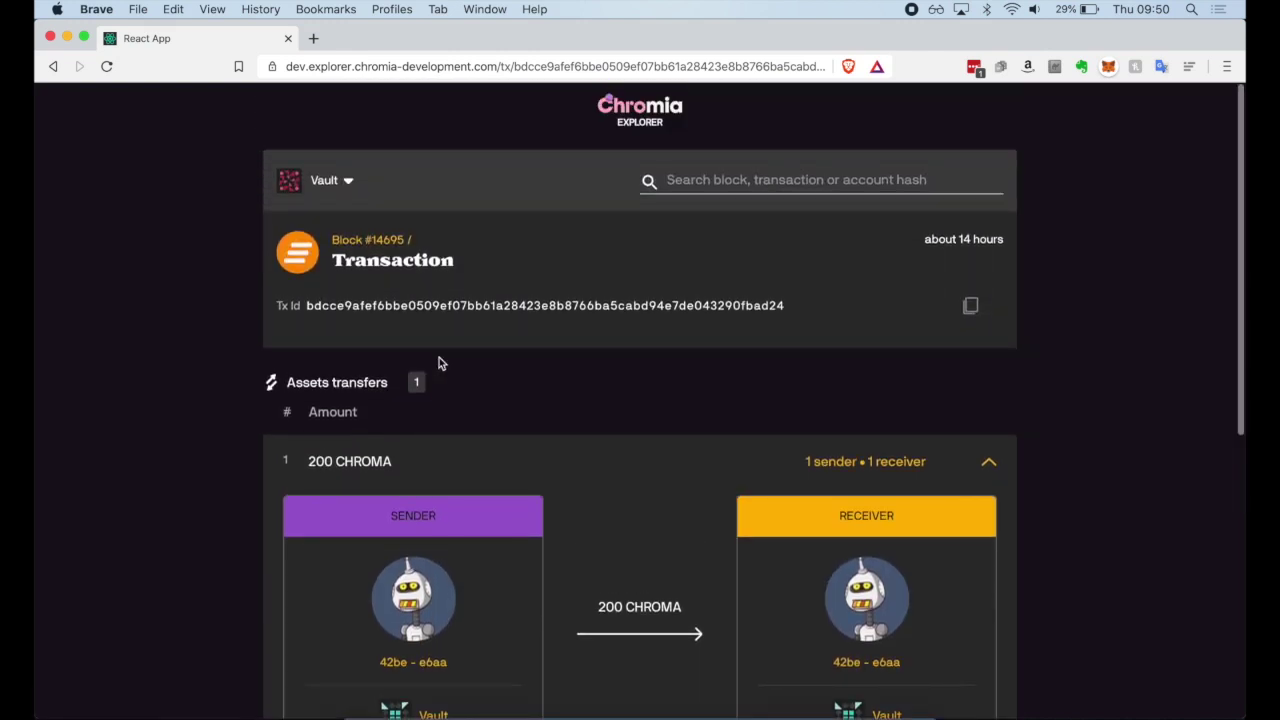
{"action": "scroll", "coordinate": [182, 507], "scroll_direction": "up", "scroll_amount": 1}
{"action": "scroll", "coordinate": [182, 507], "scroll_direction": "down", "scroll_amount": 4}
{"action": "scroll", "coordinate": [182, 507], "scroll_direction": "up", "scroll_amount": 2}
{"action": "scroll", "coordinate": [182, 507], "scroll_direction": "up", "scroll_amount": 3}
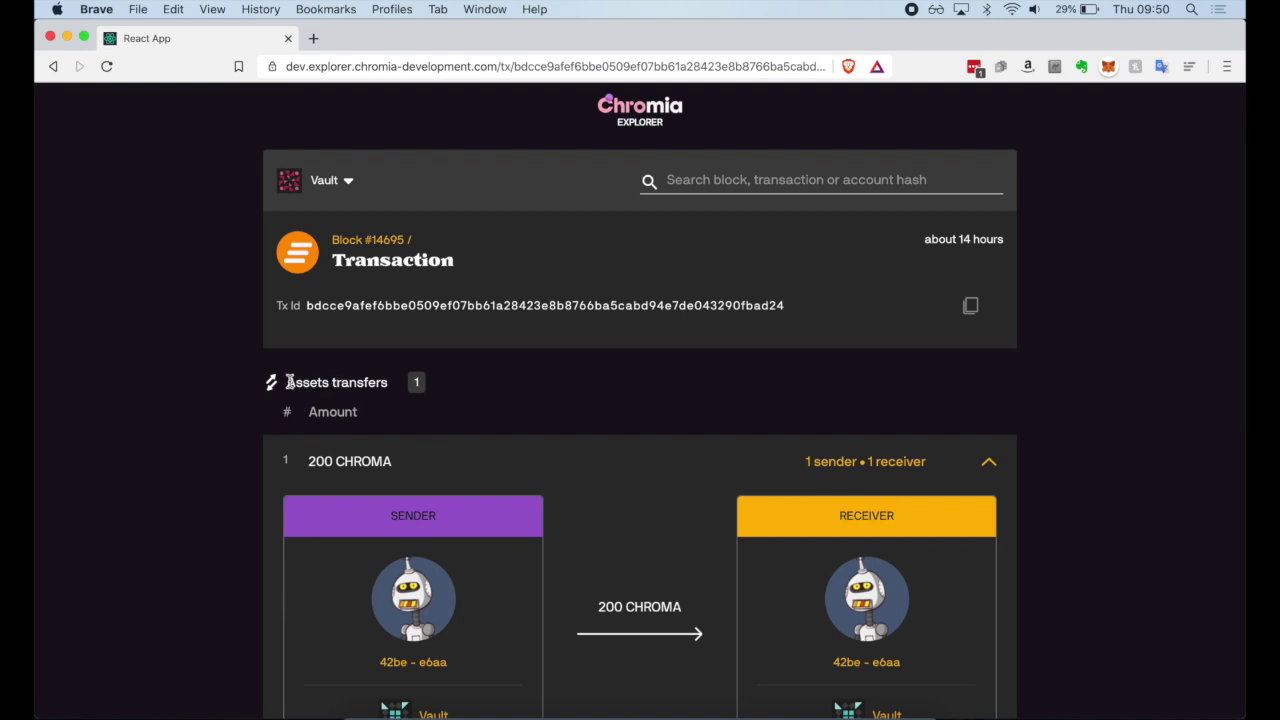
{"action": "left_click_drag", "start_coordinate": [287, 382], "coordinate": [398, 392]}
{"action": "left_click", "coordinate": [201, 434]}
{"action": "scroll", "coordinate": [201, 434], "scroll_direction": "down", "scroll_amount": 2}
{"action": "scroll", "coordinate": [201, 434], "scroll_direction": "up", "scroll_amount": 1}
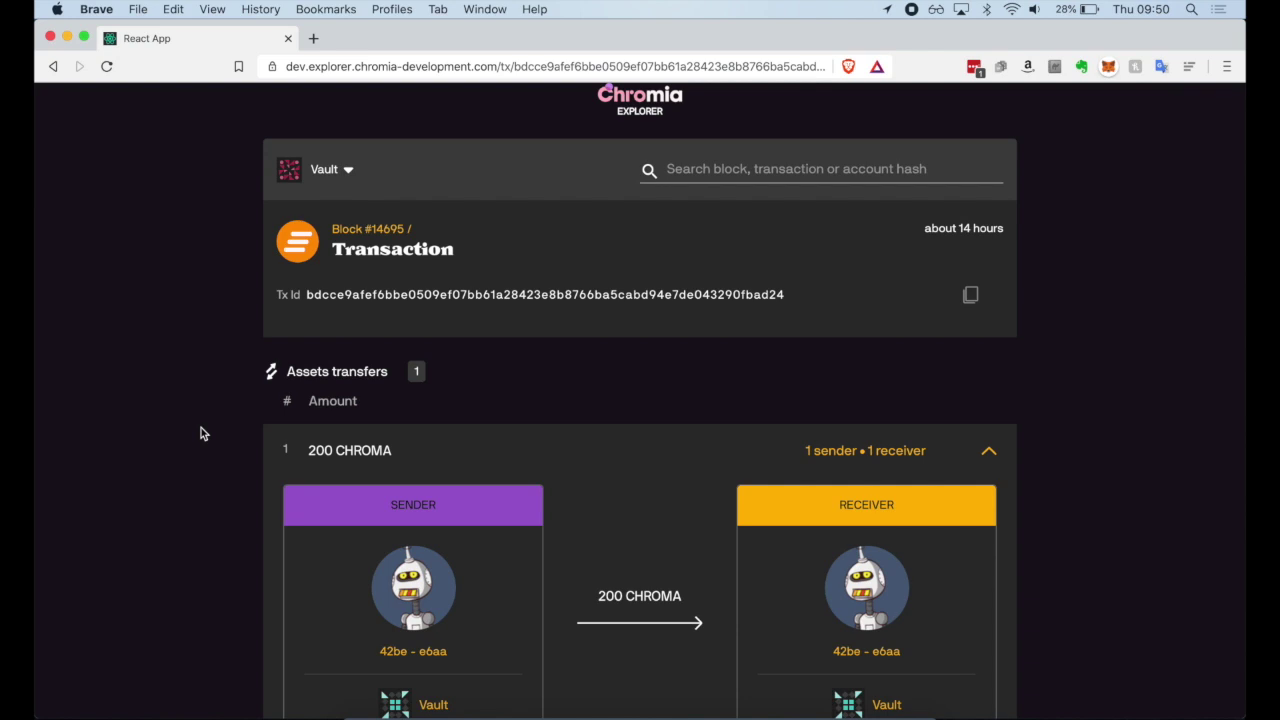
{"action": "scroll", "coordinate": [200, 433], "scroll_direction": "down", "scroll_amount": 3}
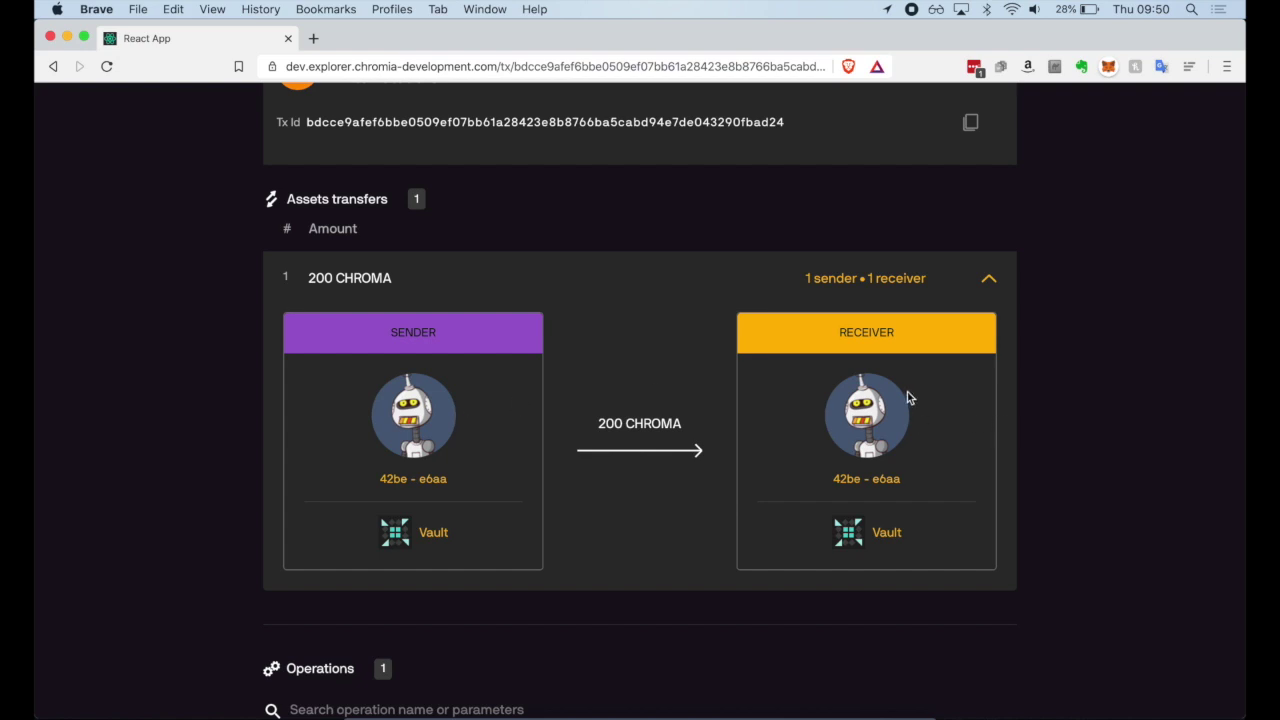
{"action": "scroll", "coordinate": [1019, 445], "scroll_direction": "down", "scroll_amount": 2}
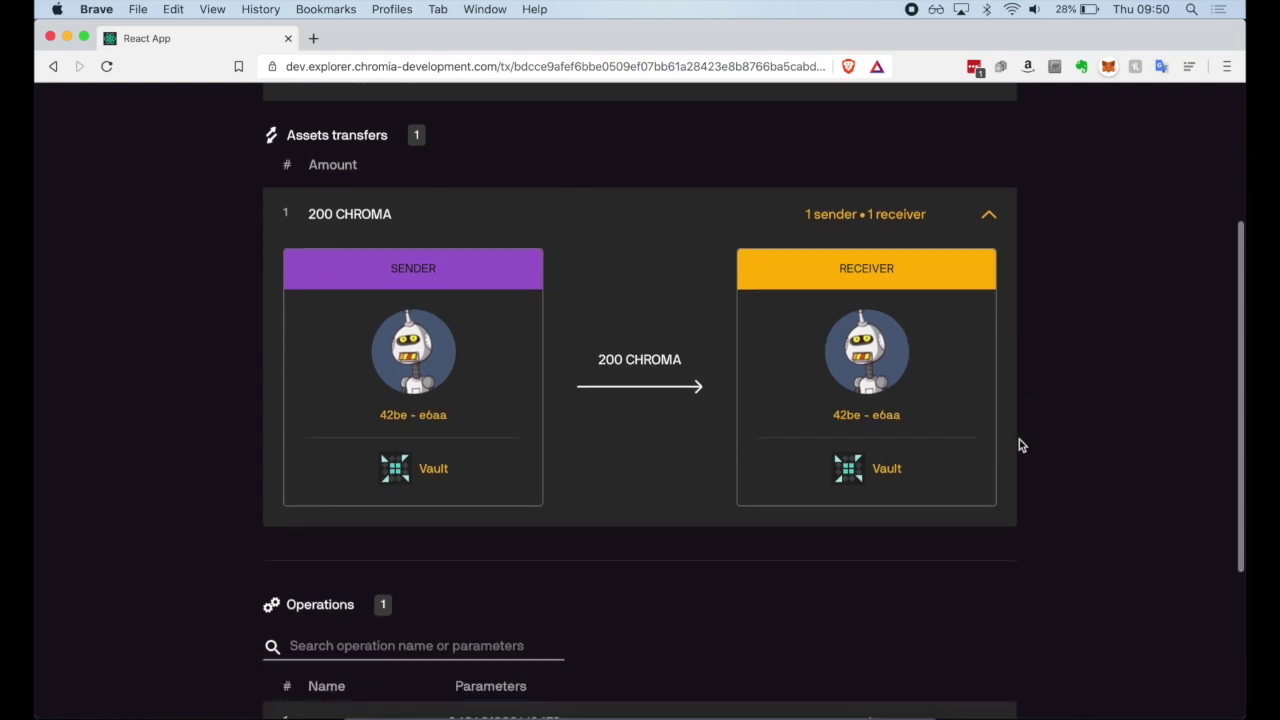
{"action": "scroll", "coordinate": [1111, 400], "scroll_direction": "down", "scroll_amount": 5}
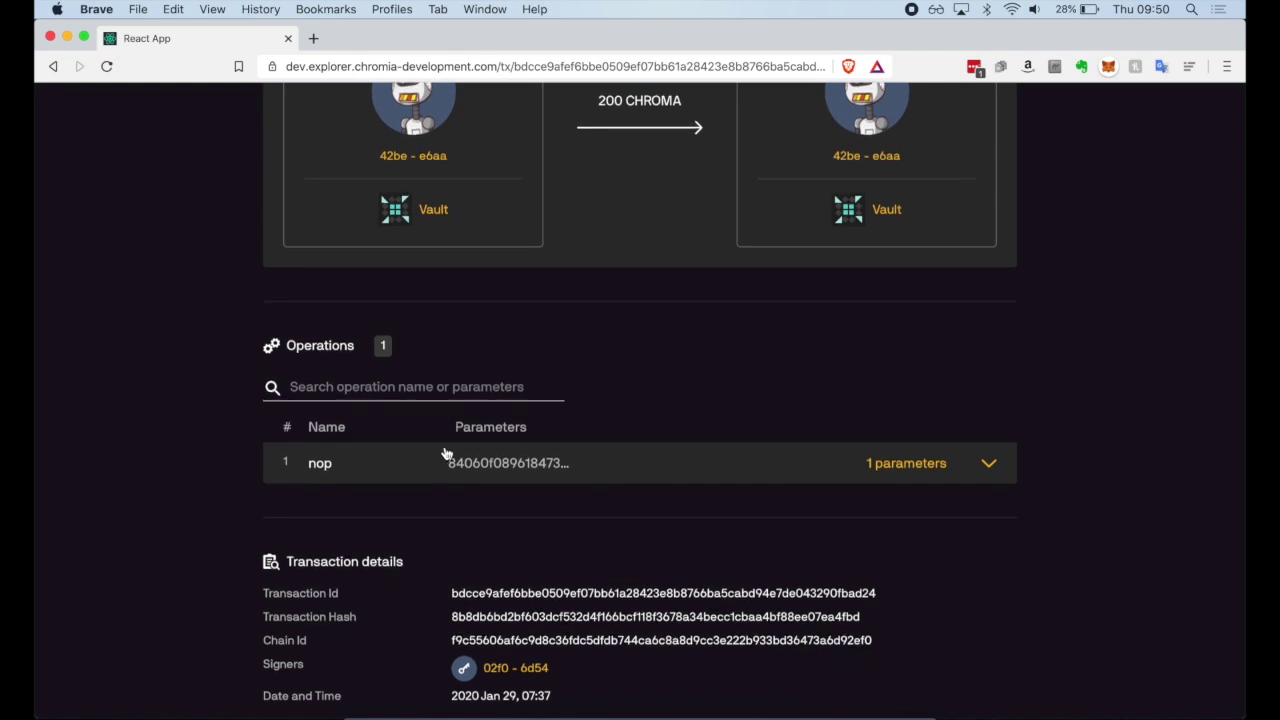
{"action": "left_click", "coordinate": [999, 476]}
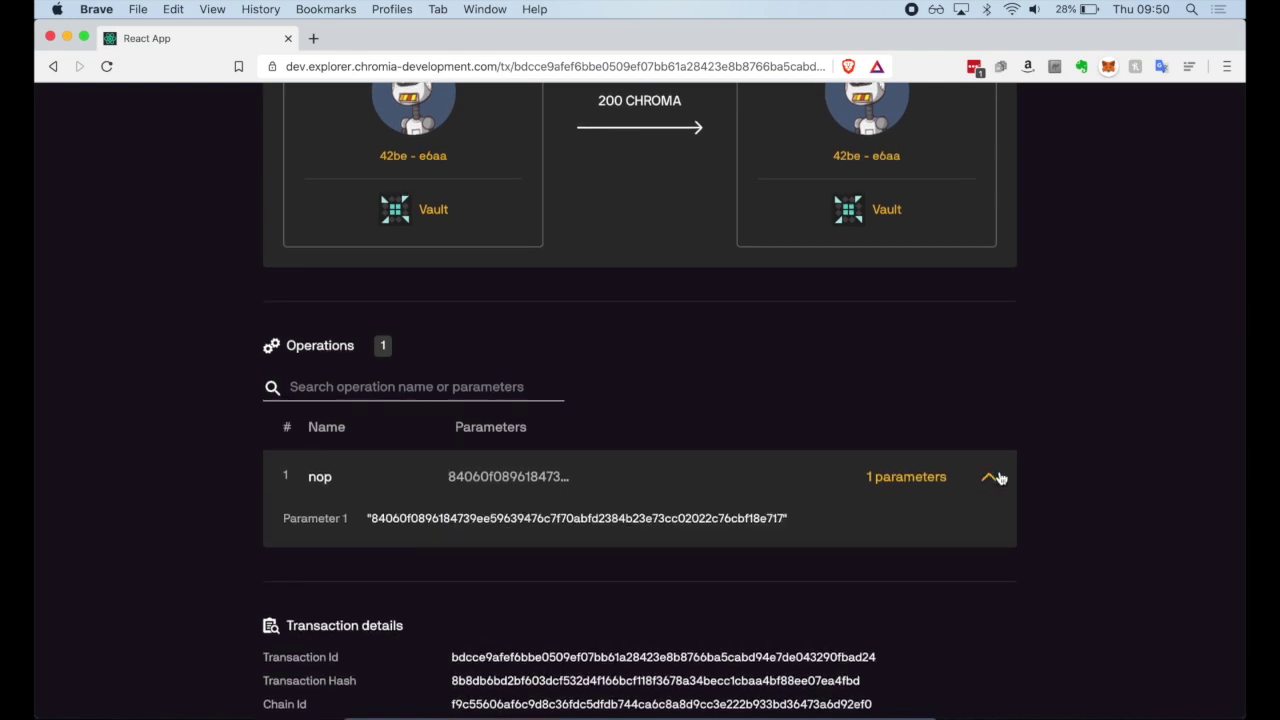
{"action": "left_click", "coordinate": [998, 478]}
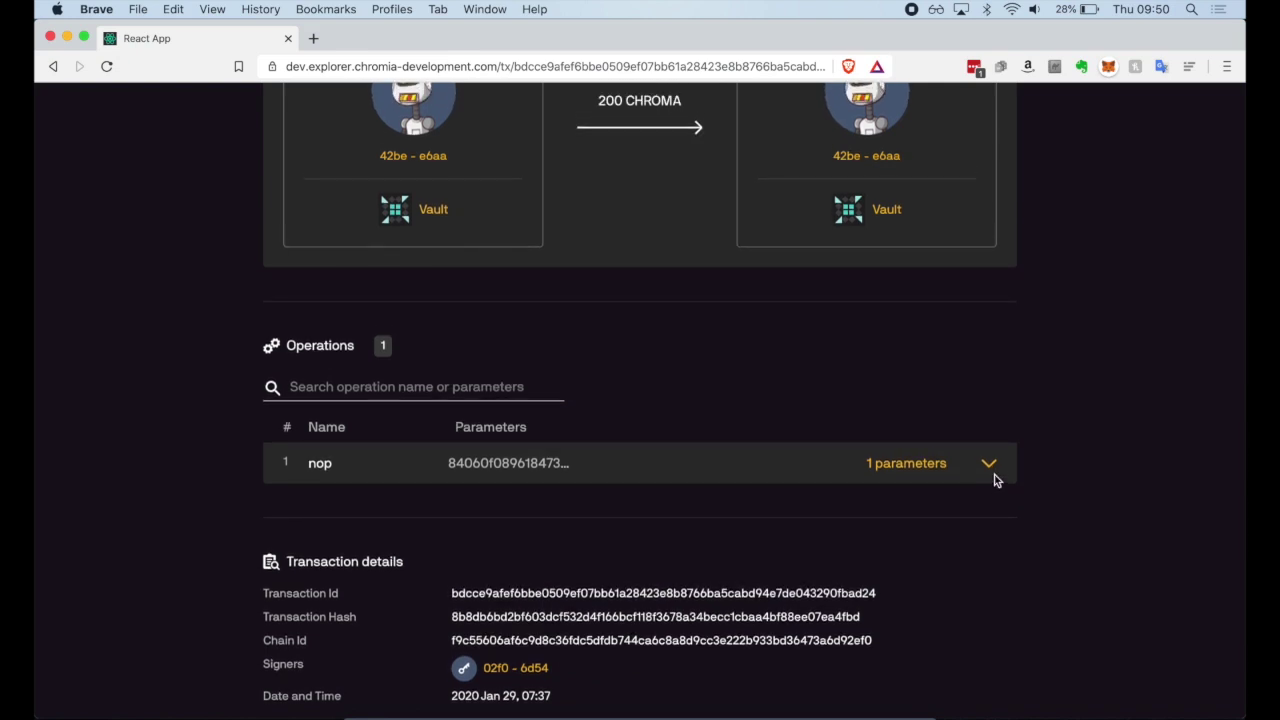
{"action": "scroll", "coordinate": [994, 478], "scroll_direction": "up", "scroll_amount": 5}
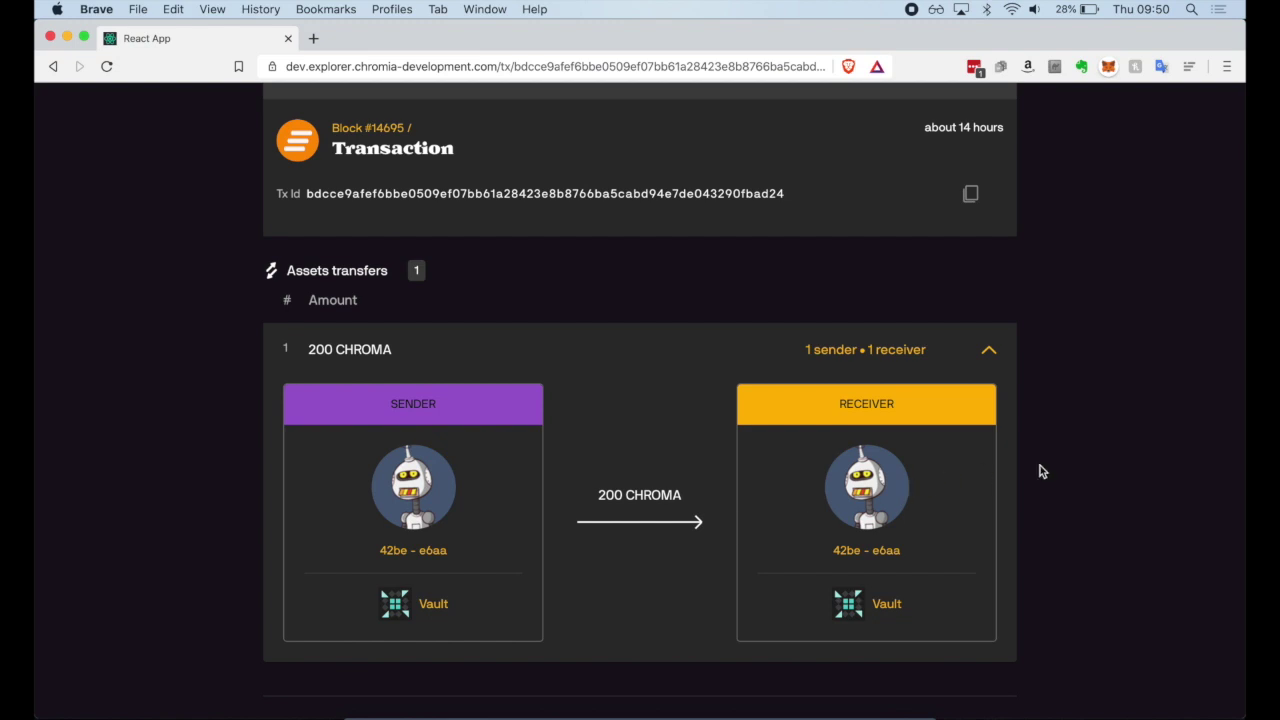
{"action": "scroll", "coordinate": [1040, 471], "scroll_direction": "down", "scroll_amount": 5}
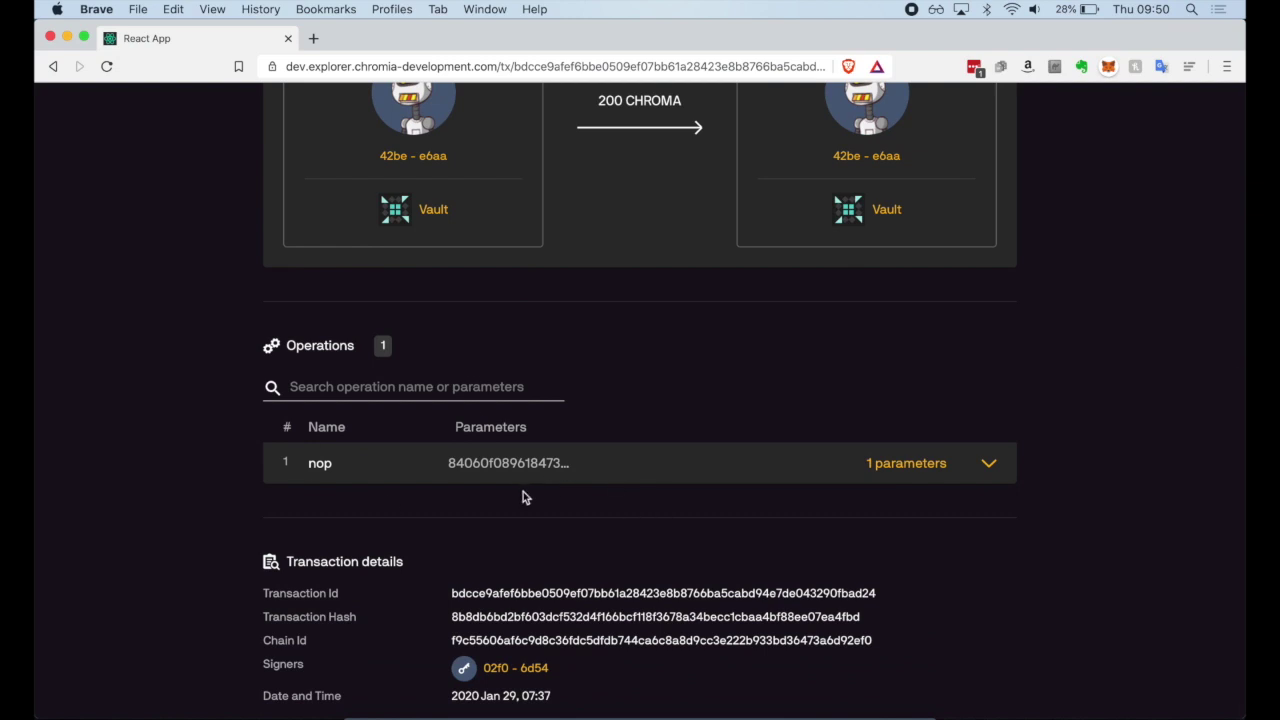
{"action": "scroll", "coordinate": [568, 507], "scroll_direction": "down", "scroll_amount": 1}
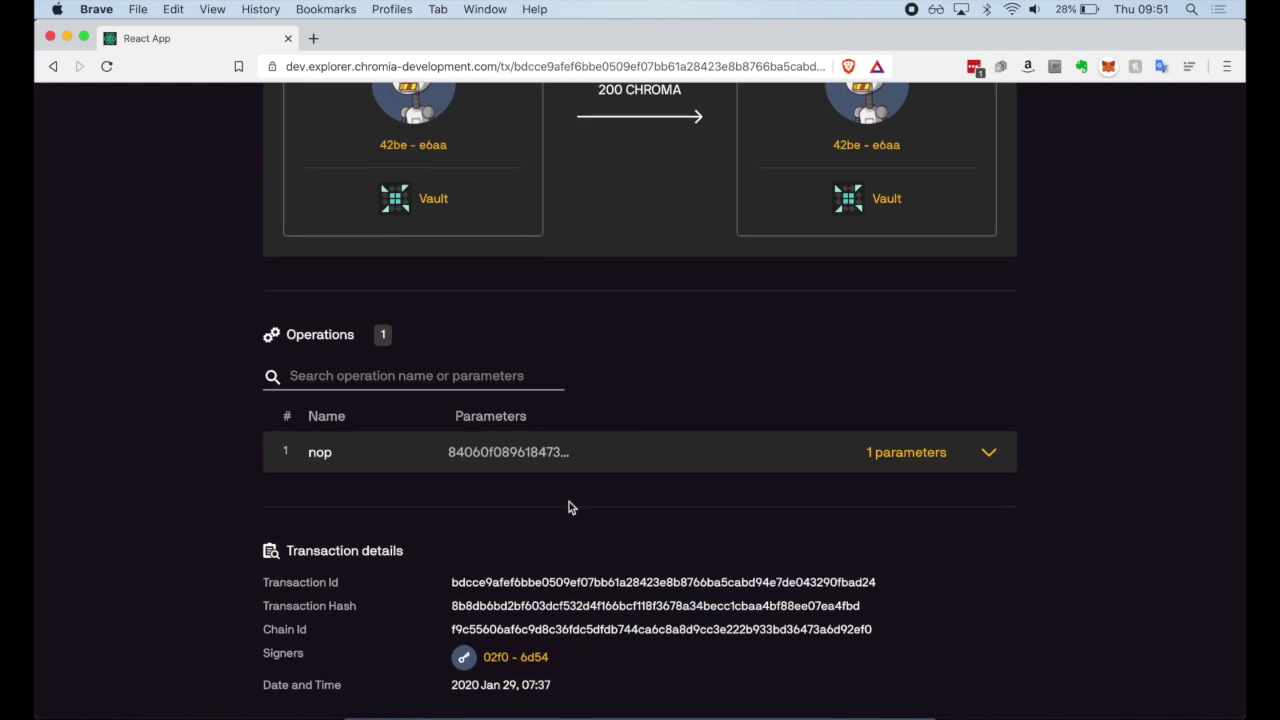
{"action": "double_click", "coordinate": [493, 594]}
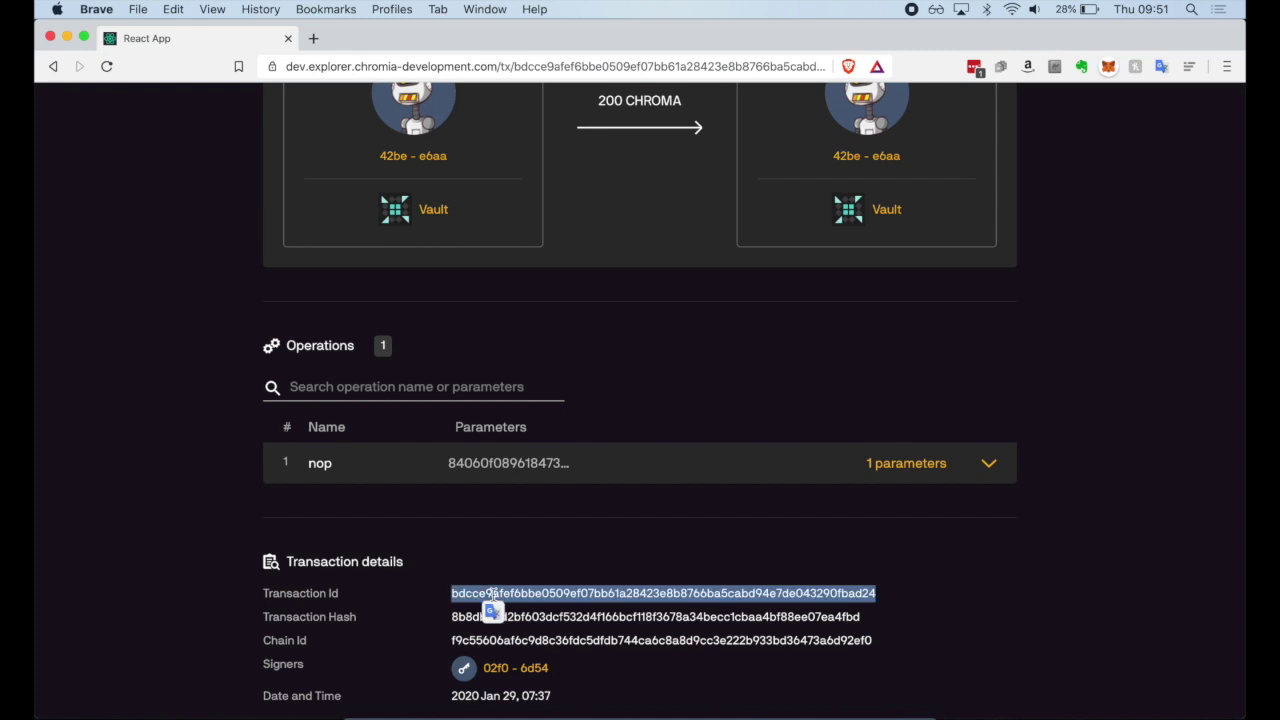
{"action": "double_click", "coordinate": [577, 617]}
{"action": "double_click", "coordinate": [624, 641]}
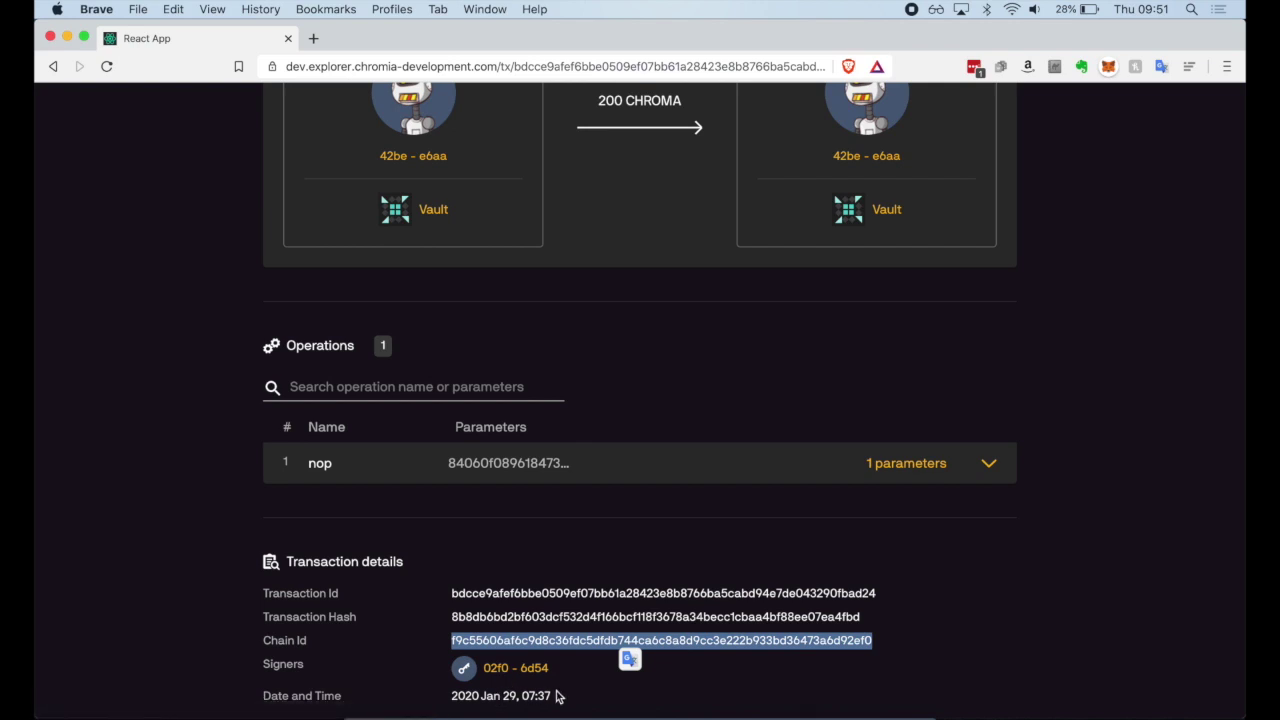
{"action": "scroll", "coordinate": [591, 509], "scroll_direction": "up", "scroll_amount": 10}
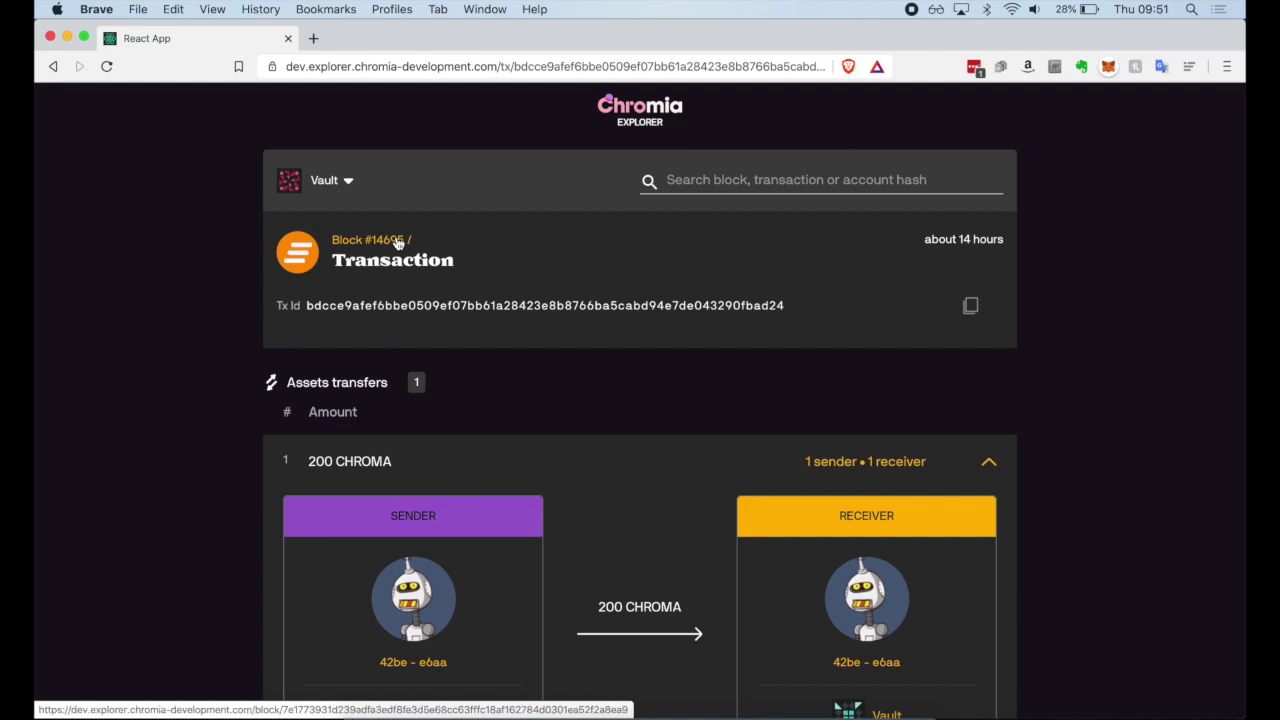
Step: Open Block #14695 holding the transaction and select its full Block Id
{"action": "left_click", "coordinate": [398, 243]}
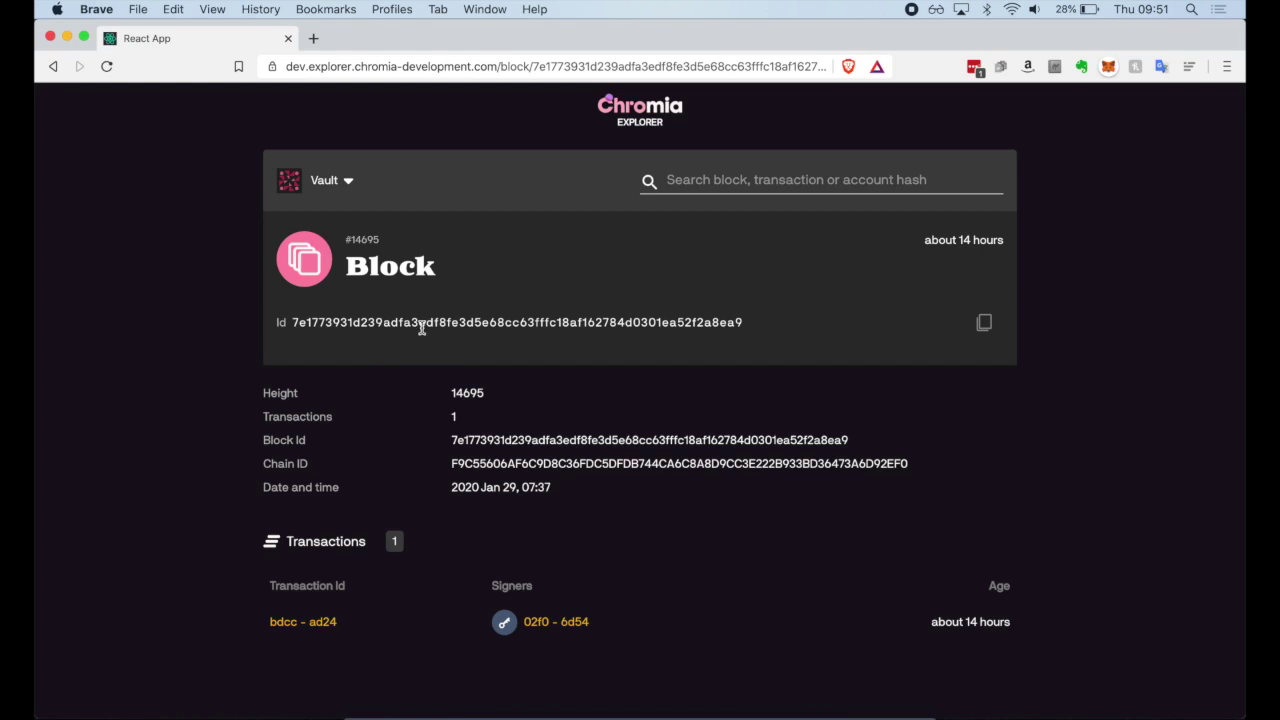
{"action": "scroll", "coordinate": [421, 335], "scroll_direction": "down", "scroll_amount": 1}
{"action": "double_click", "coordinate": [470, 441]}
{"action": "left_click_drag", "start_coordinate": [470, 443], "coordinate": [518, 494]}
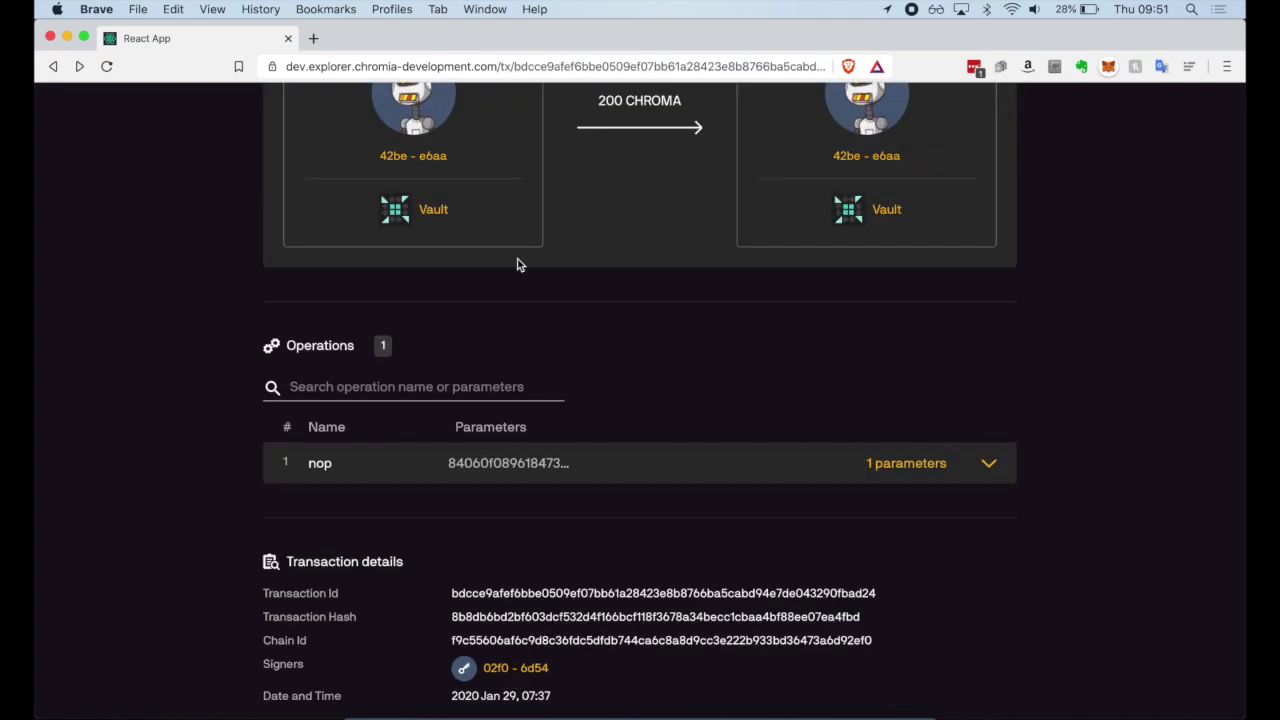
{"action": "scroll", "coordinate": [517, 263], "scroll_direction": "up", "scroll_amount": 5}
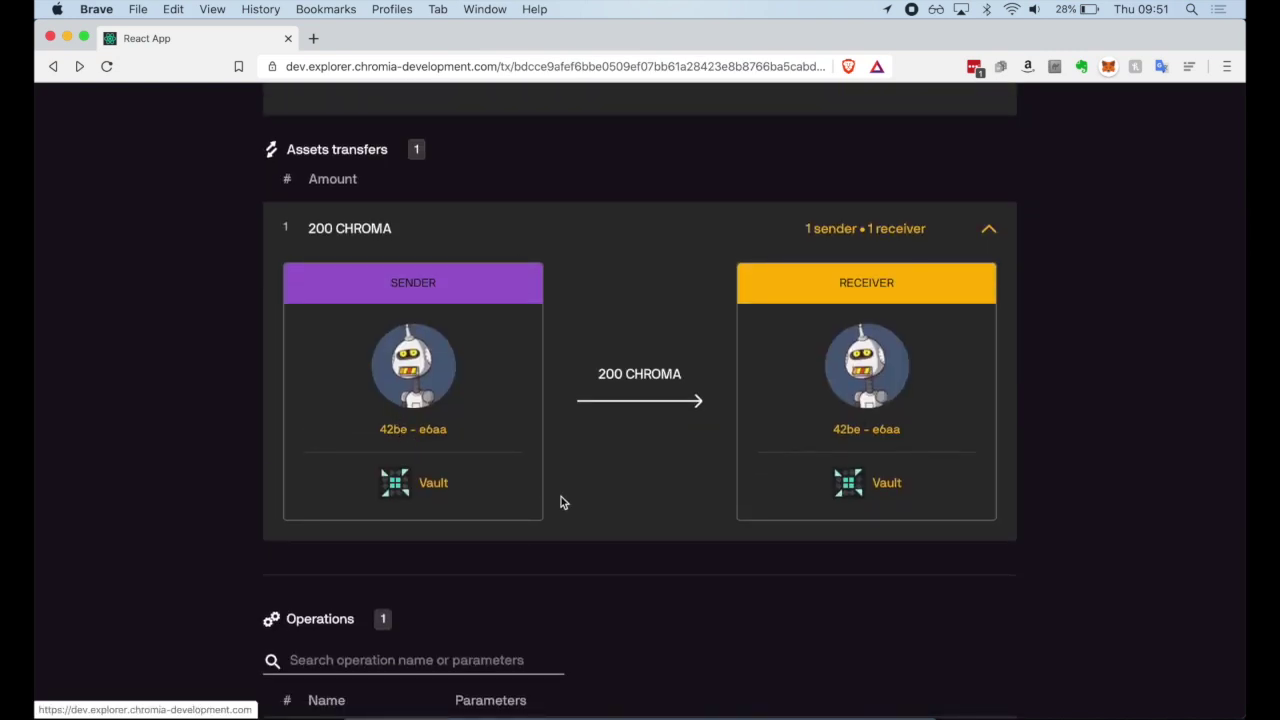
{"action": "scroll", "coordinate": [561, 496], "scroll_direction": "down", "scroll_amount": 5}
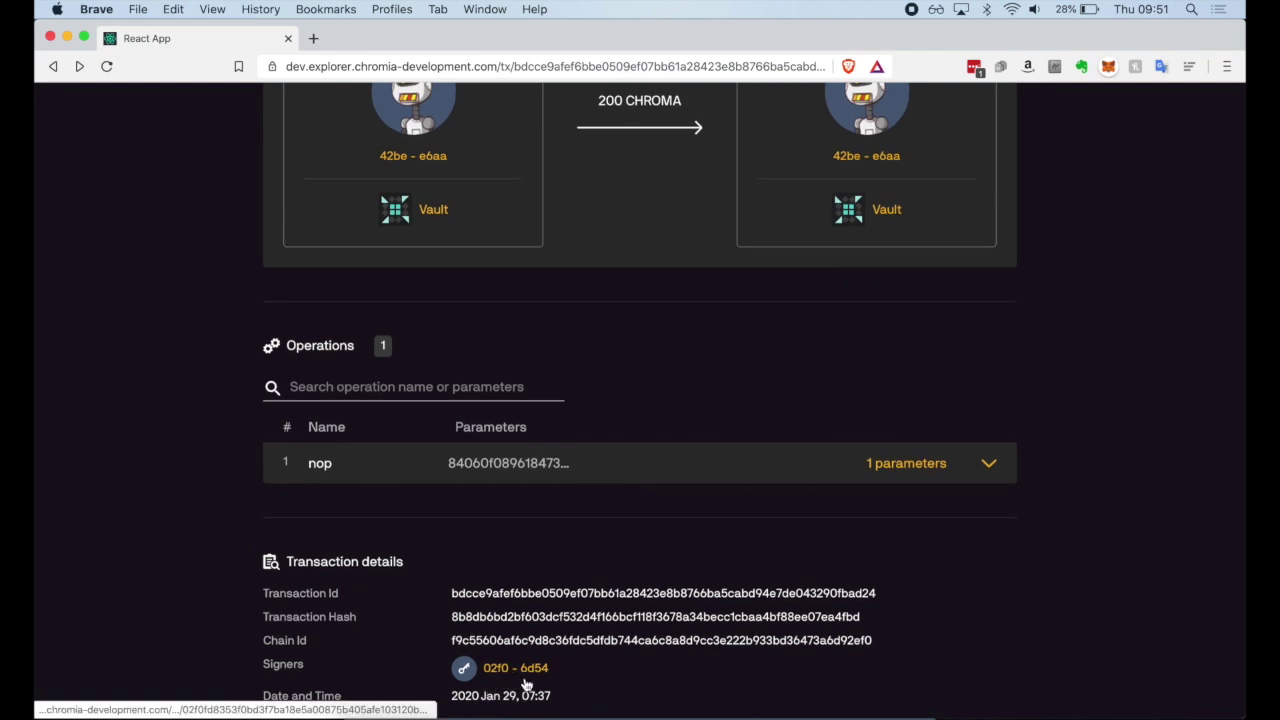
{"action": "scroll", "coordinate": [591, 406], "scroll_direction": "up", "scroll_amount": 2}
{"action": "scroll", "coordinate": [591, 406], "scroll_direction": "up", "scroll_amount": 2}
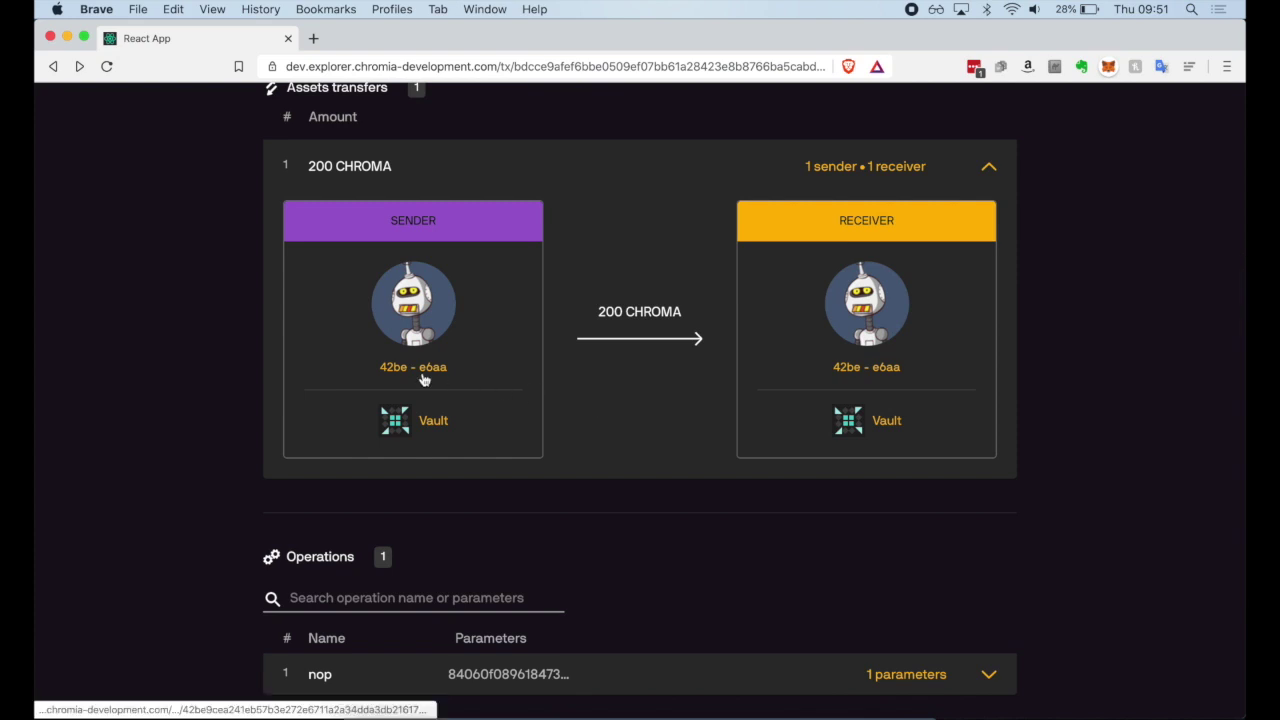
{"action": "scroll", "coordinate": [423, 378], "scroll_direction": "down", "scroll_amount": 4}
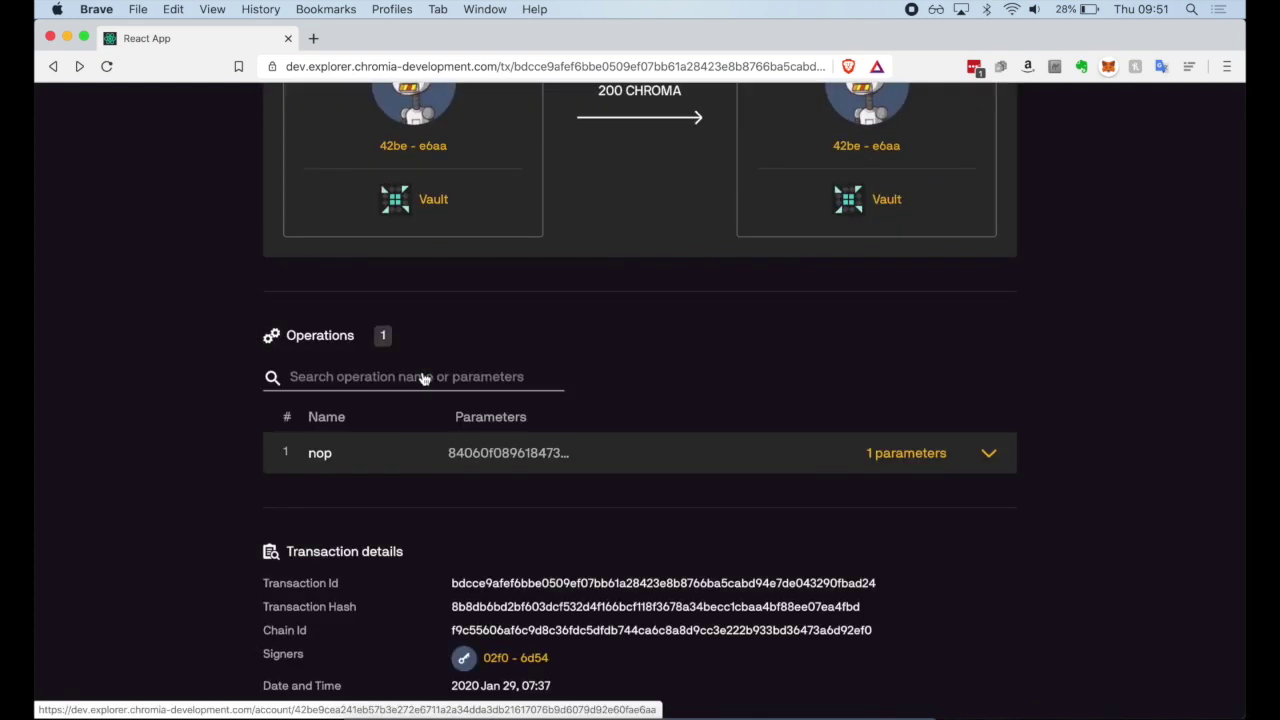
{"action": "scroll", "coordinate": [423, 378], "scroll_direction": "up", "scroll_amount": 5}
Step: Open sender account 42be - e6aa and scroll down to its Account transfers
{"action": "left_click", "coordinate": [424, 437]}
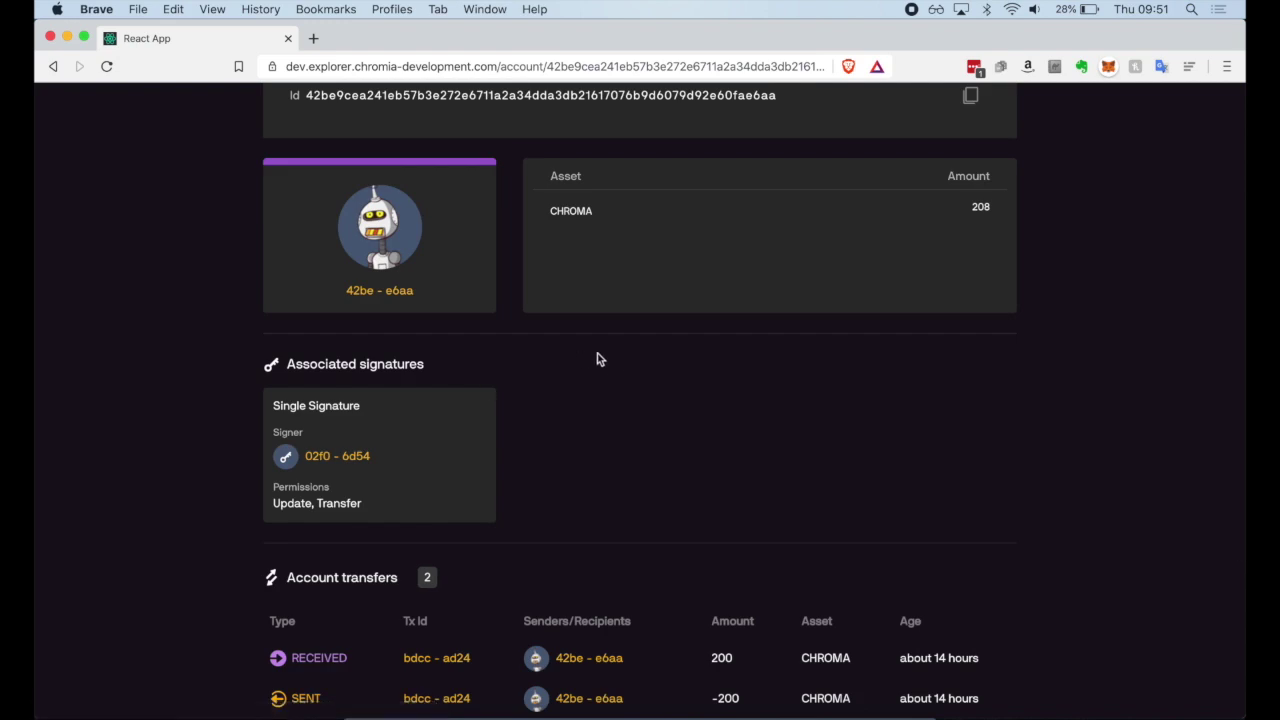
{"action": "scroll", "coordinate": [611, 368], "scroll_direction": "up", "scroll_amount": 1}
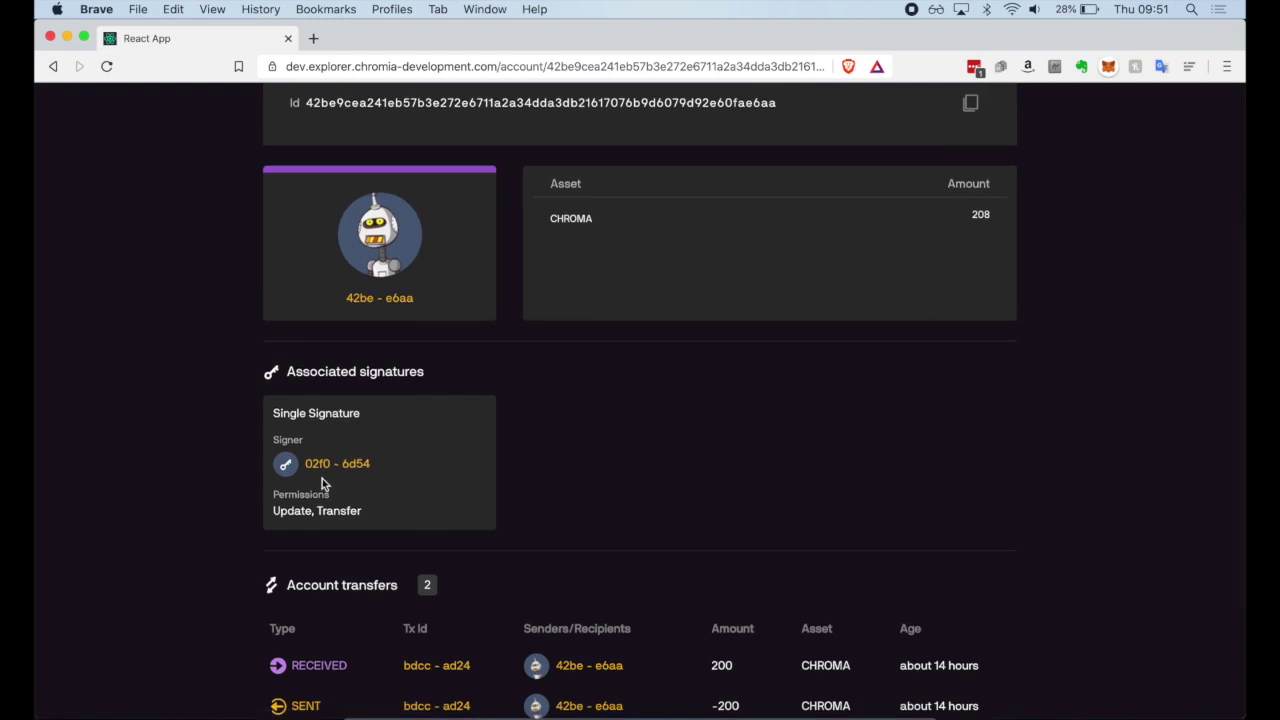
{"action": "scroll", "coordinate": [571, 451], "scroll_direction": "up", "scroll_amount": 4}
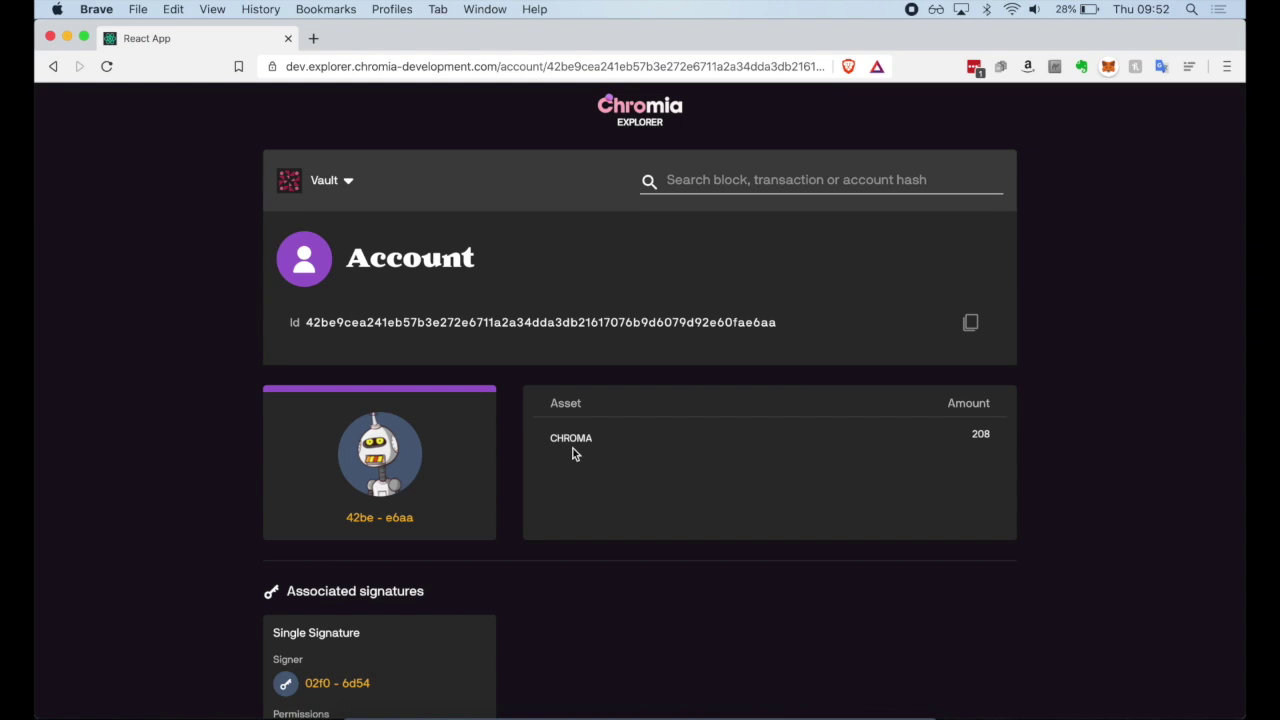
{"action": "scroll", "coordinate": [573, 450], "scroll_direction": "down", "scroll_amount": 5}
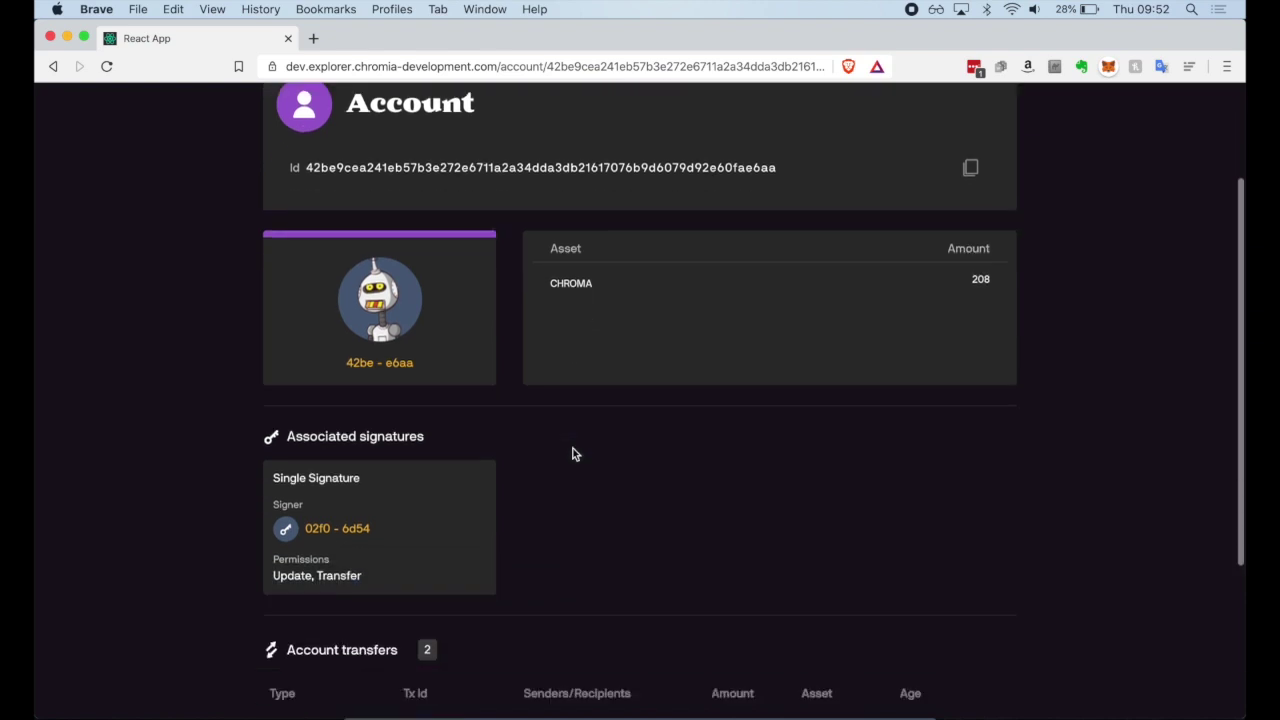
{"action": "scroll", "coordinate": [573, 454], "scroll_direction": "up", "scroll_amount": 5}
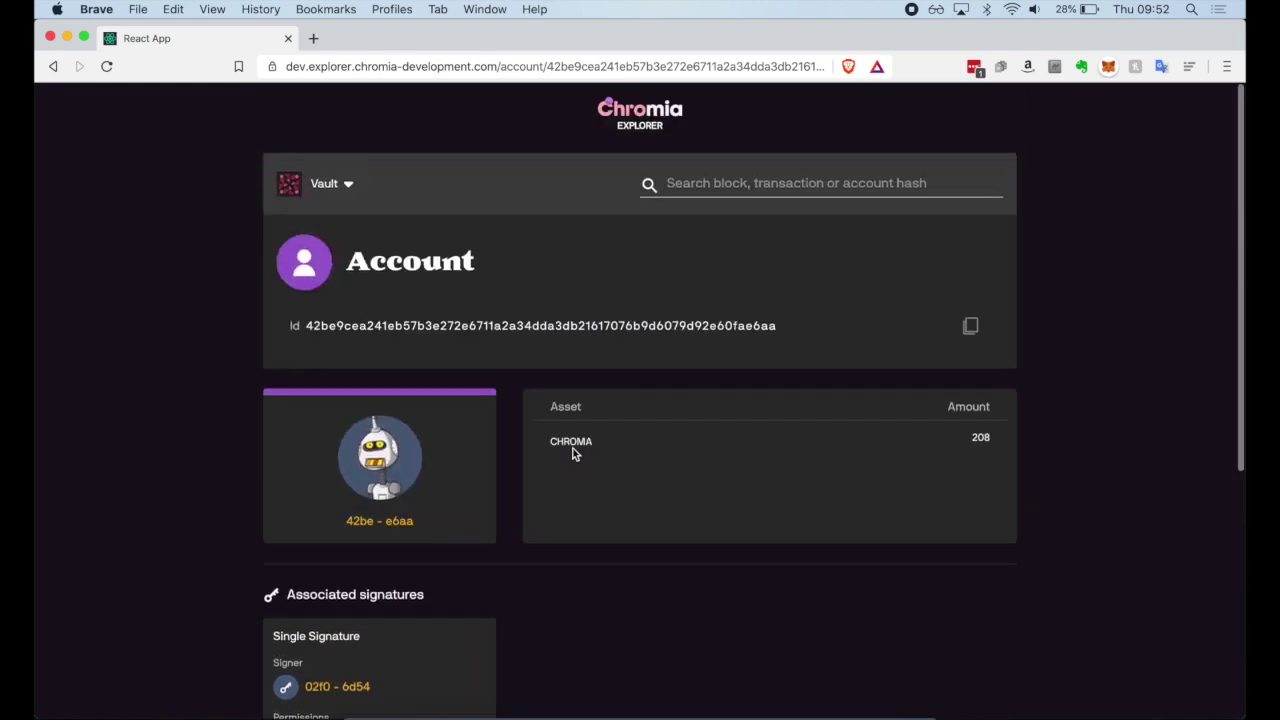
{"action": "scroll", "coordinate": [610, 492], "scroll_direction": "down", "scroll_amount": 5}
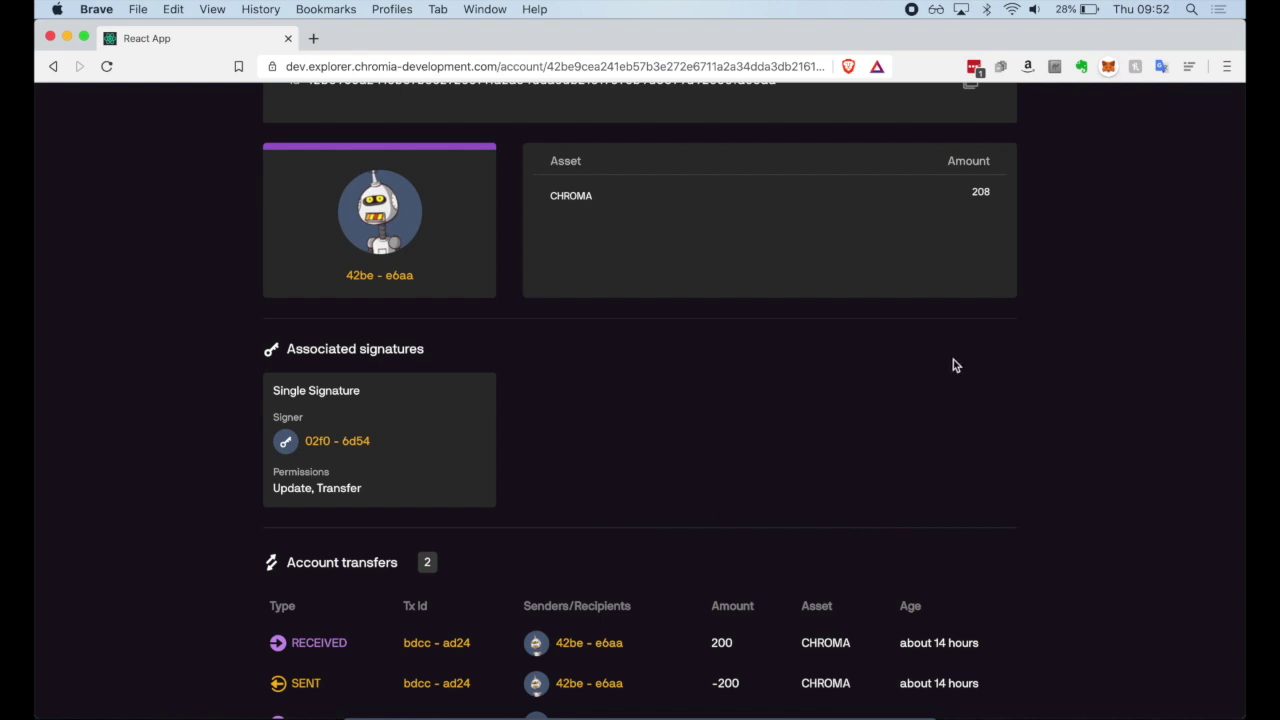
{"action": "scroll", "coordinate": [836, 544], "scroll_direction": "up", "scroll_amount": 3}
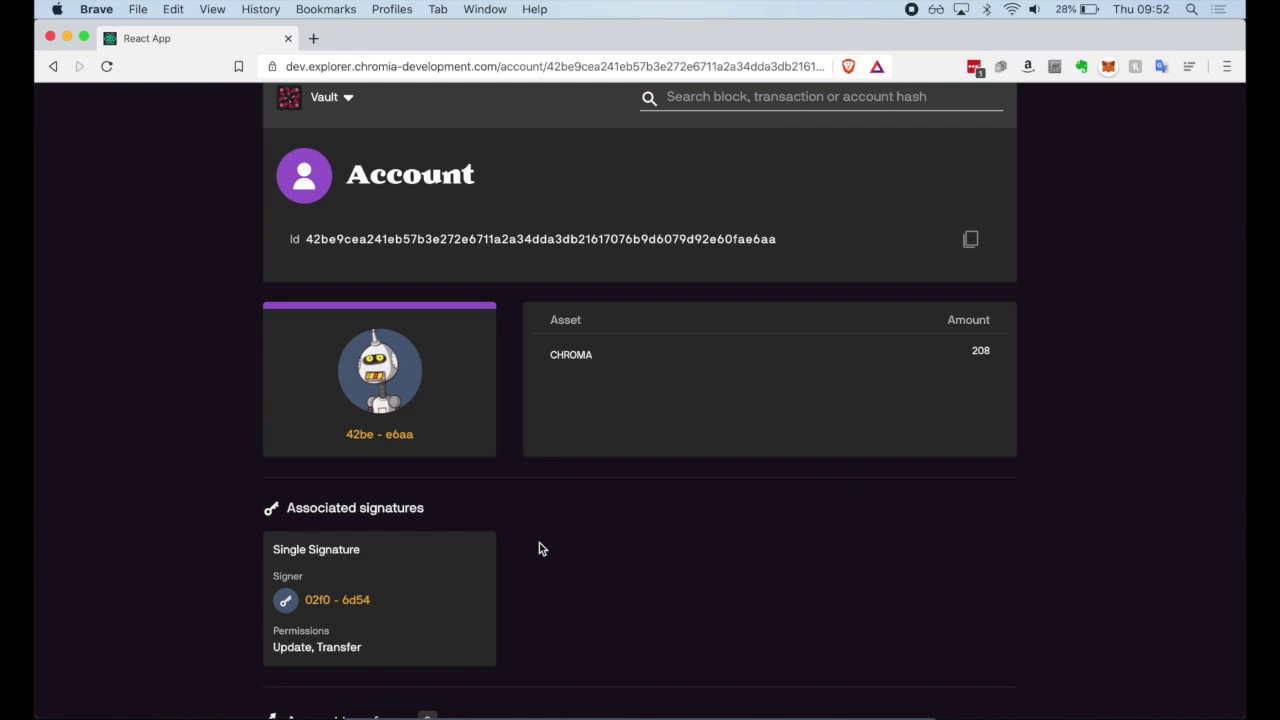
{"action": "scroll", "coordinate": [538, 548], "scroll_direction": "down", "scroll_amount": 5}
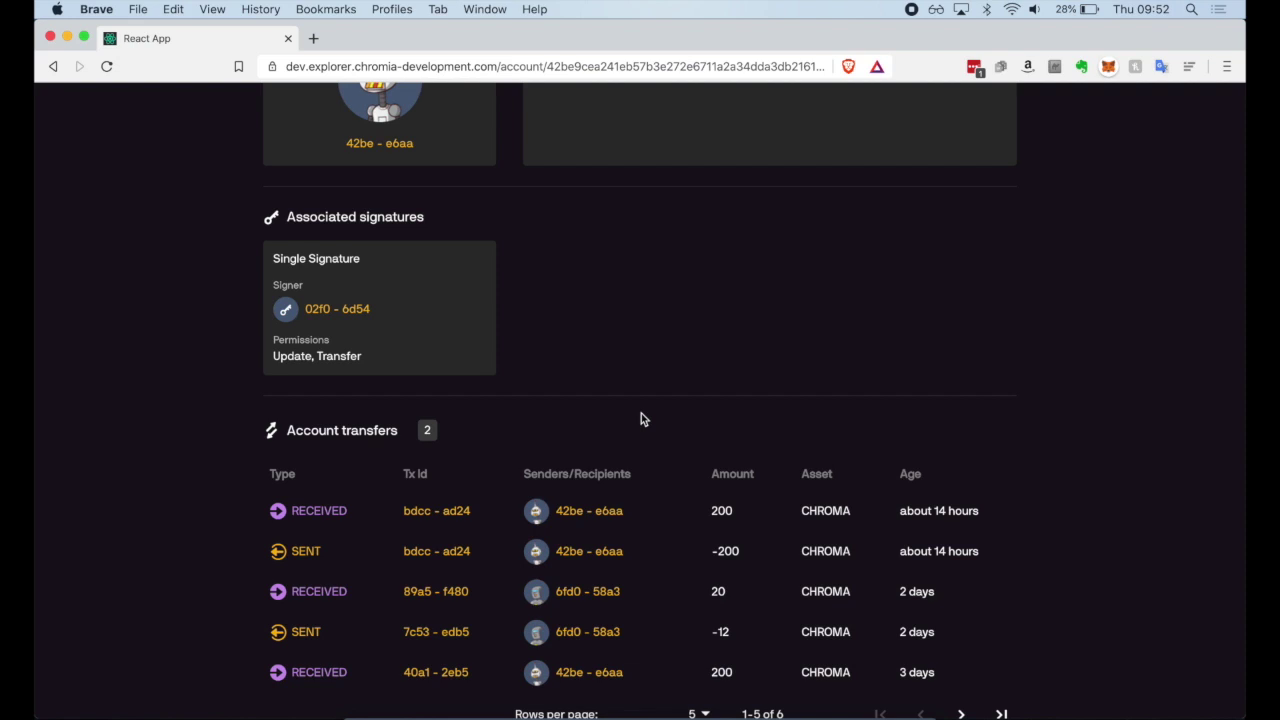
{"action": "scroll", "coordinate": [641, 413], "scroll_direction": "down", "scroll_amount": 1}
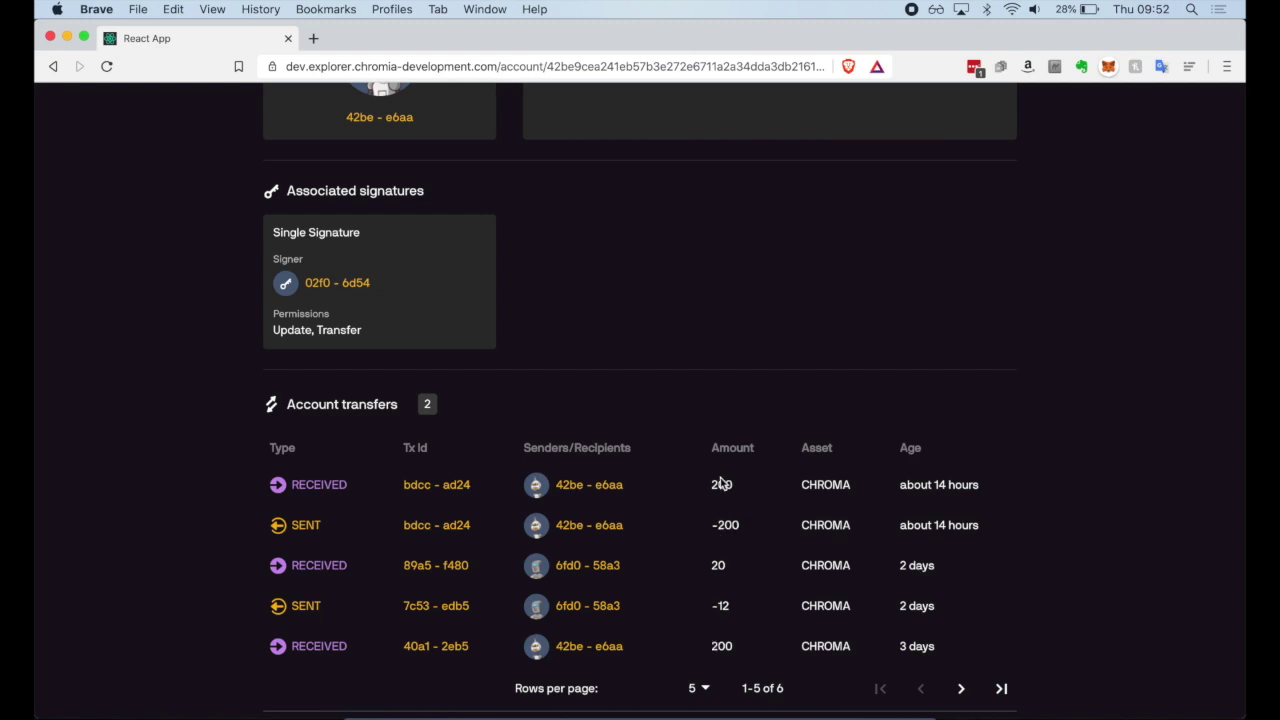
Step: Highlight the -200 SENT and 200 RECEIVED amounts, then return to the explorer home page
{"action": "left_click_drag", "start_coordinate": [678, 526], "coordinate": [758, 514]}
{"action": "left_click", "coordinate": [917, 518]}
{"action": "left_click_drag", "start_coordinate": [706, 528], "coordinate": [755, 518]}
{"action": "left_click_drag", "start_coordinate": [698, 488], "coordinate": [762, 488]}
{"action": "scroll", "coordinate": [751, 491], "scroll_direction": "up", "scroll_amount": 5}
{"action": "key", "text": "super+bracketleft"}
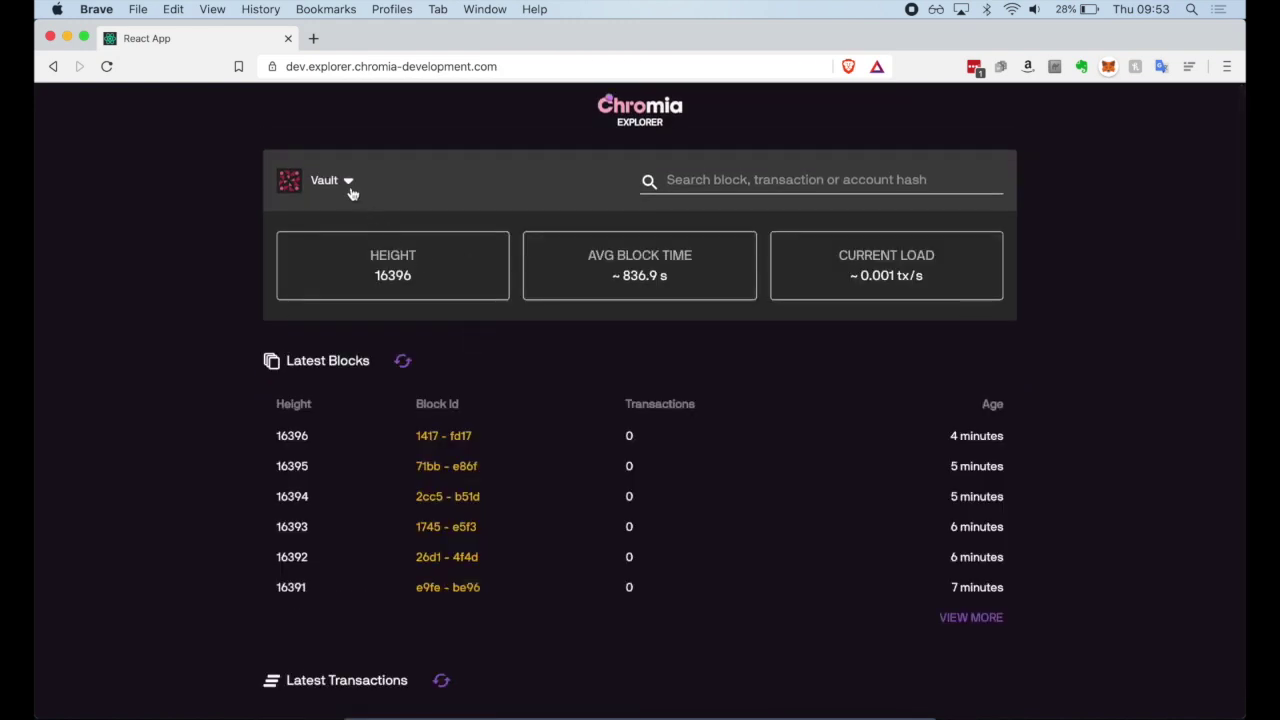
{"action": "left_click", "coordinate": [348, 182]}
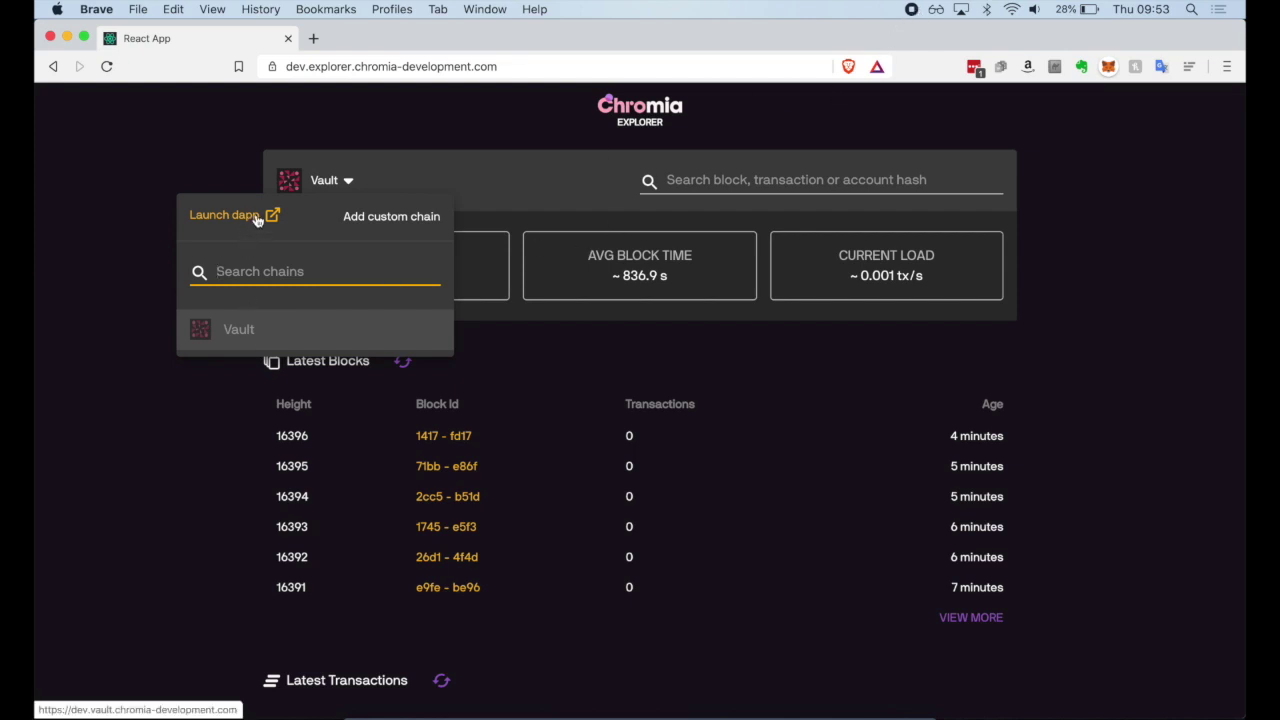
Step: Start a new Vault account, entering its name and a six-character password in both fields
{"action": "left_click", "coordinate": [246, 166]}
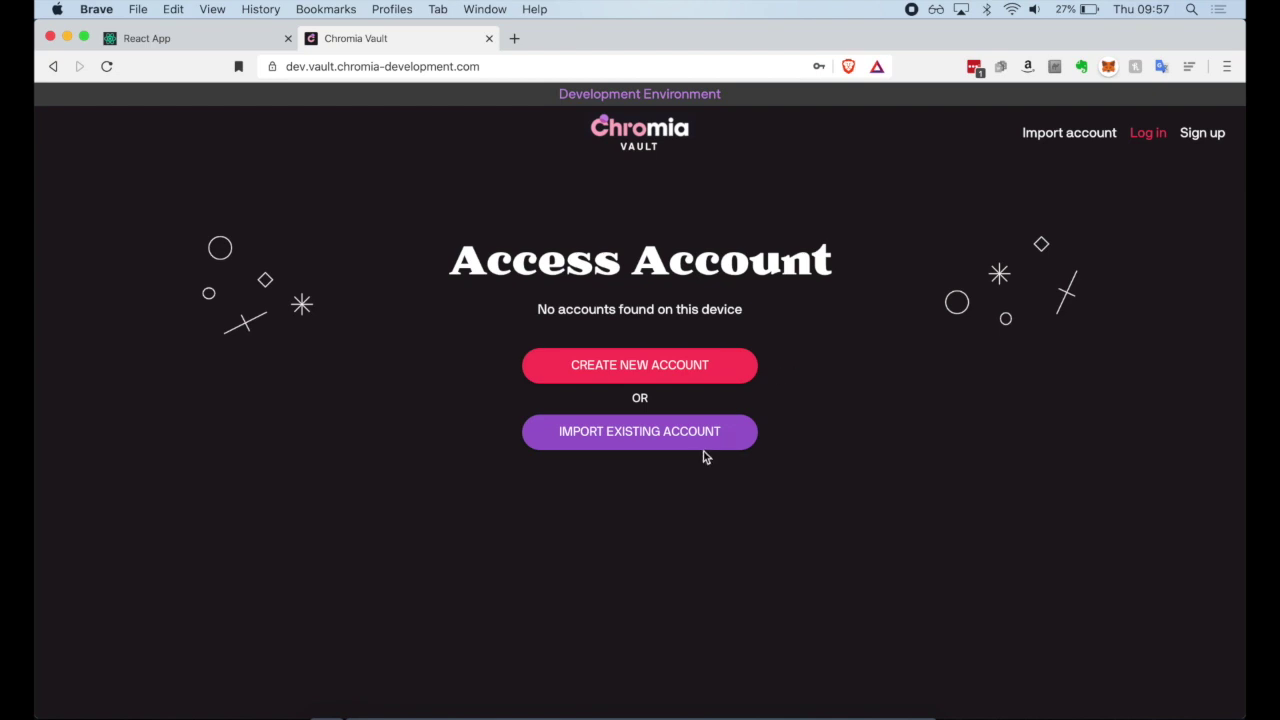
{"action": "left_click", "coordinate": [714, 373]}
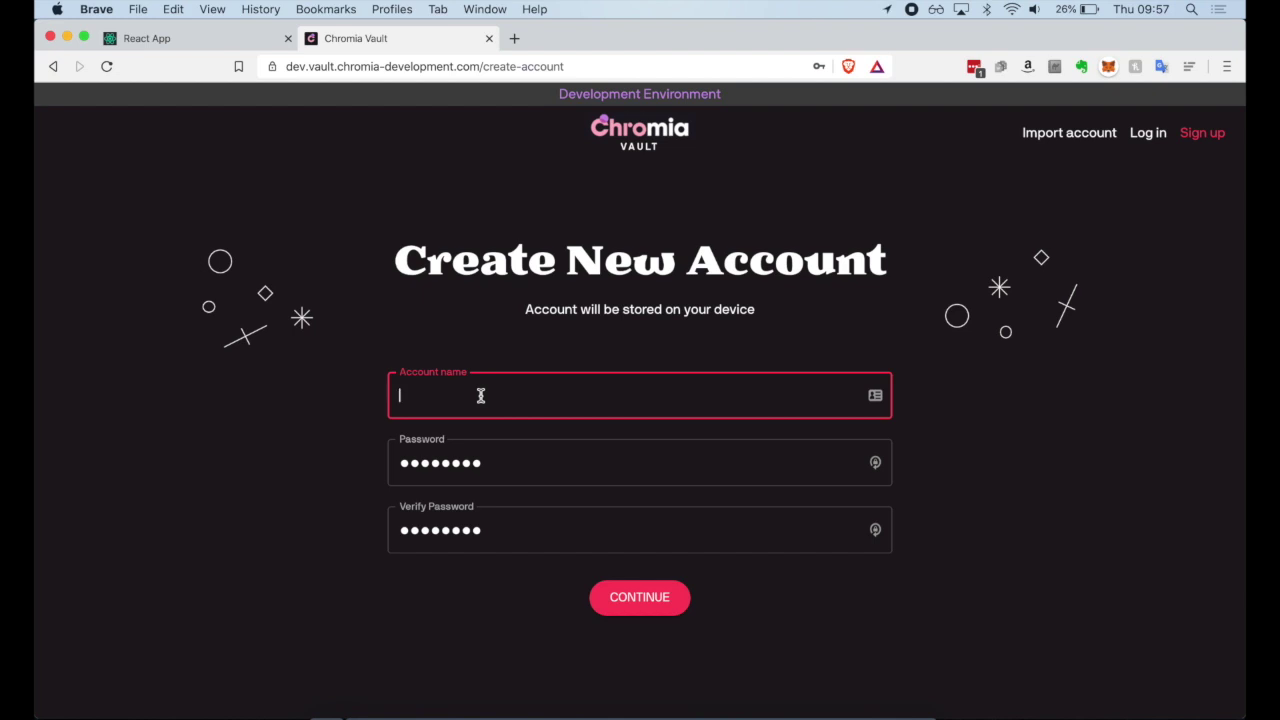
{"action": "type", "text": "Jack"}
{"action": "key", "text": "Tab"}
{"action": "key", "text": "BackSpace"}
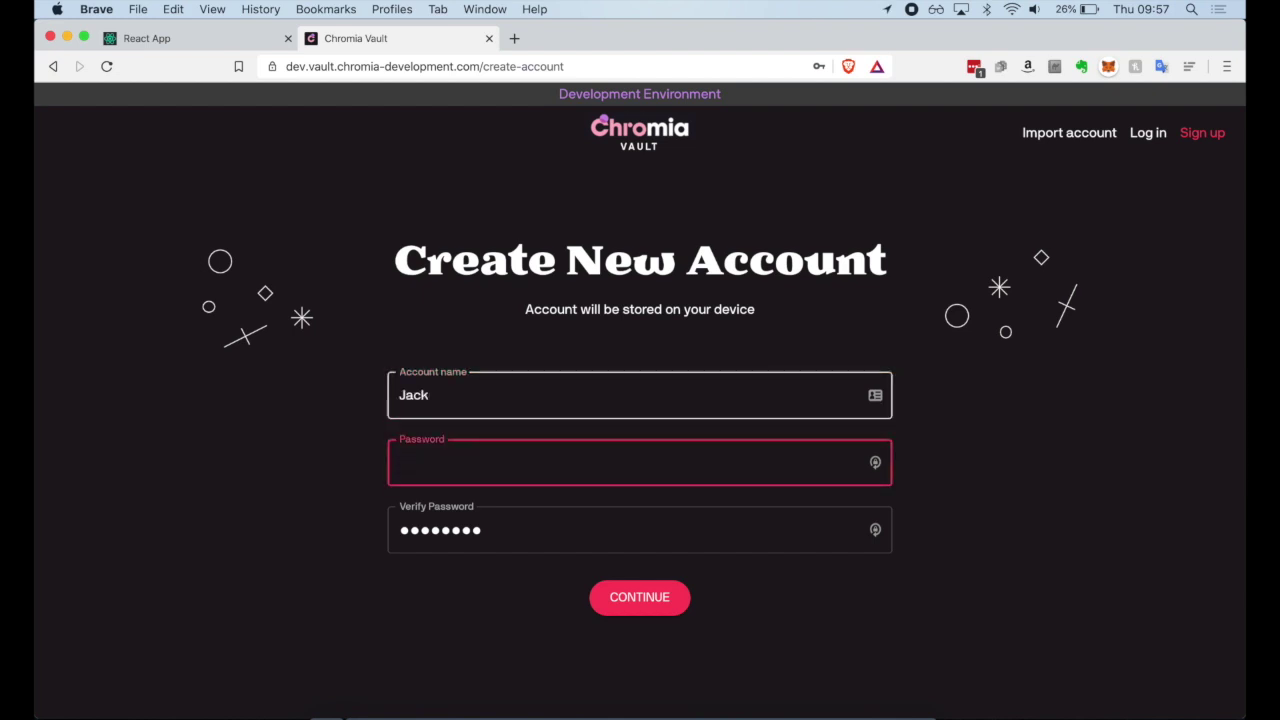
{"action": "type", "text": "******"}
{"action": "key", "text": "Tab"}
{"action": "type", "text": "******"}
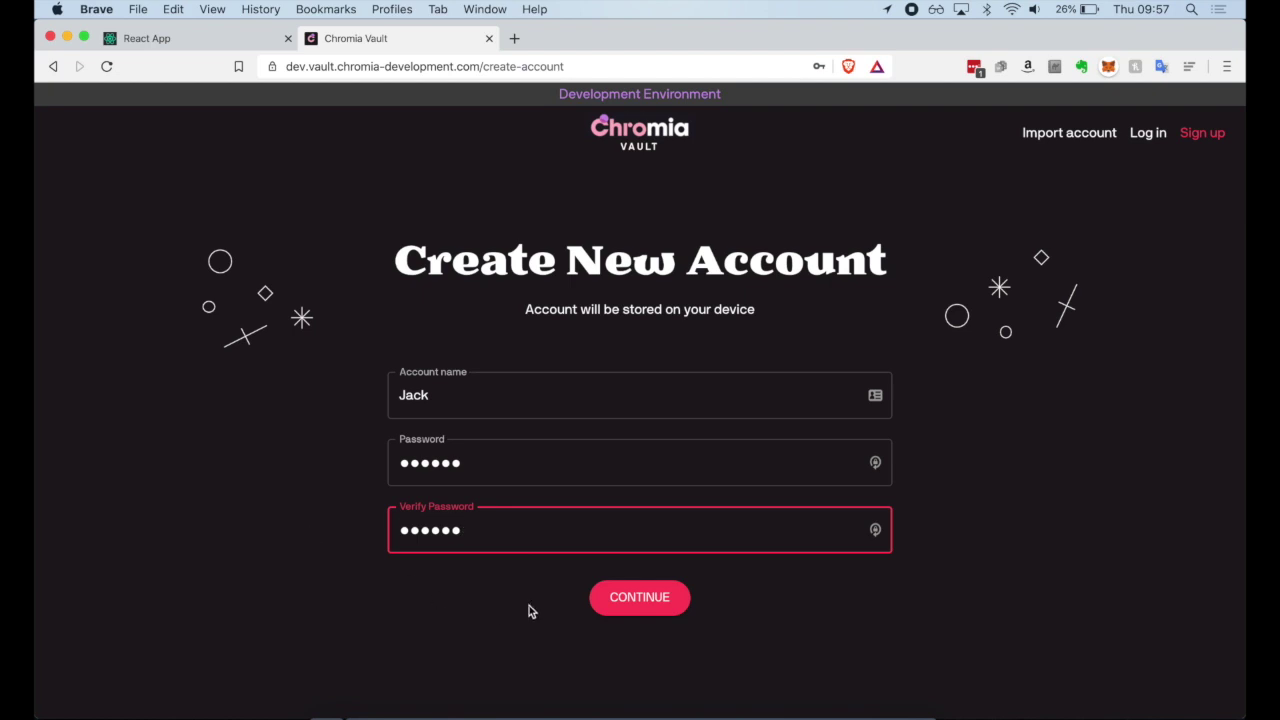
Step: Submit the account details and save the 15-word recovery phrase into a TextEdit note
{"action": "left_click", "coordinate": [615, 596]}
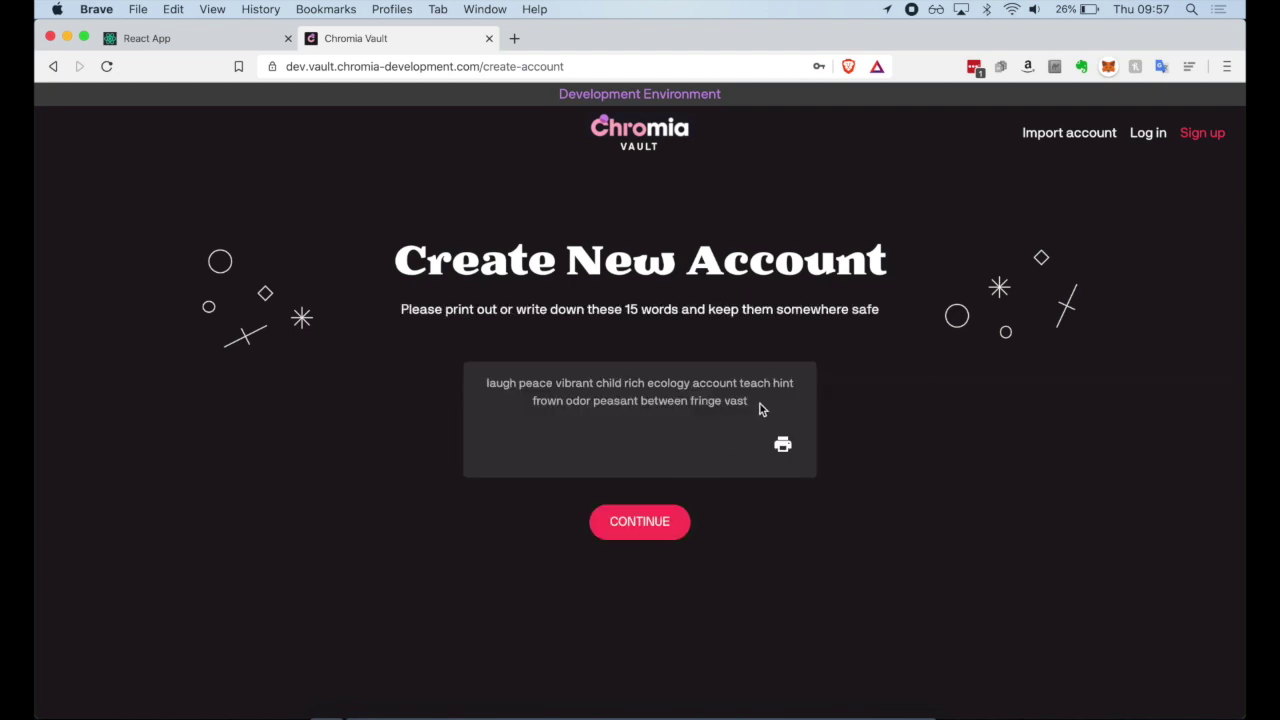
{"action": "left_click", "coordinate": [1110, 214]}
{"action": "left_click_drag", "start_coordinate": [757, 406], "coordinate": [486, 380]}
{"action": "key", "text": "super+c"}
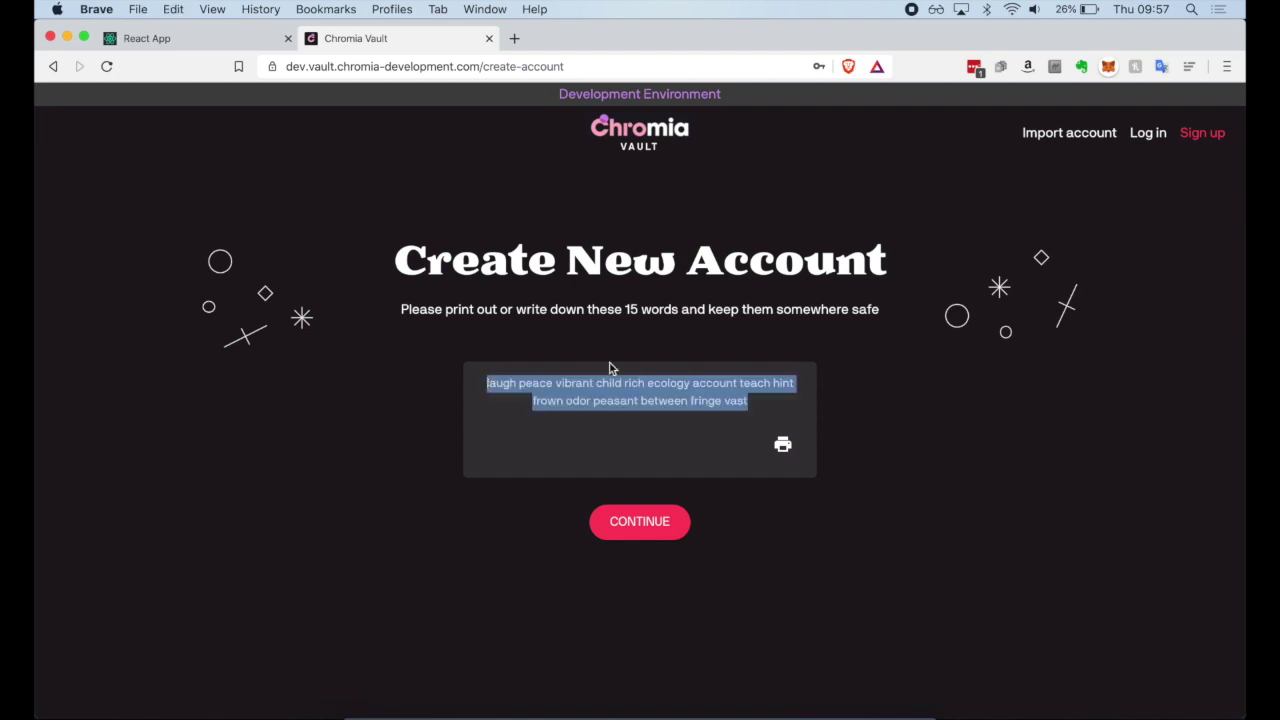
{"action": "left_click", "coordinate": [880, 386]}
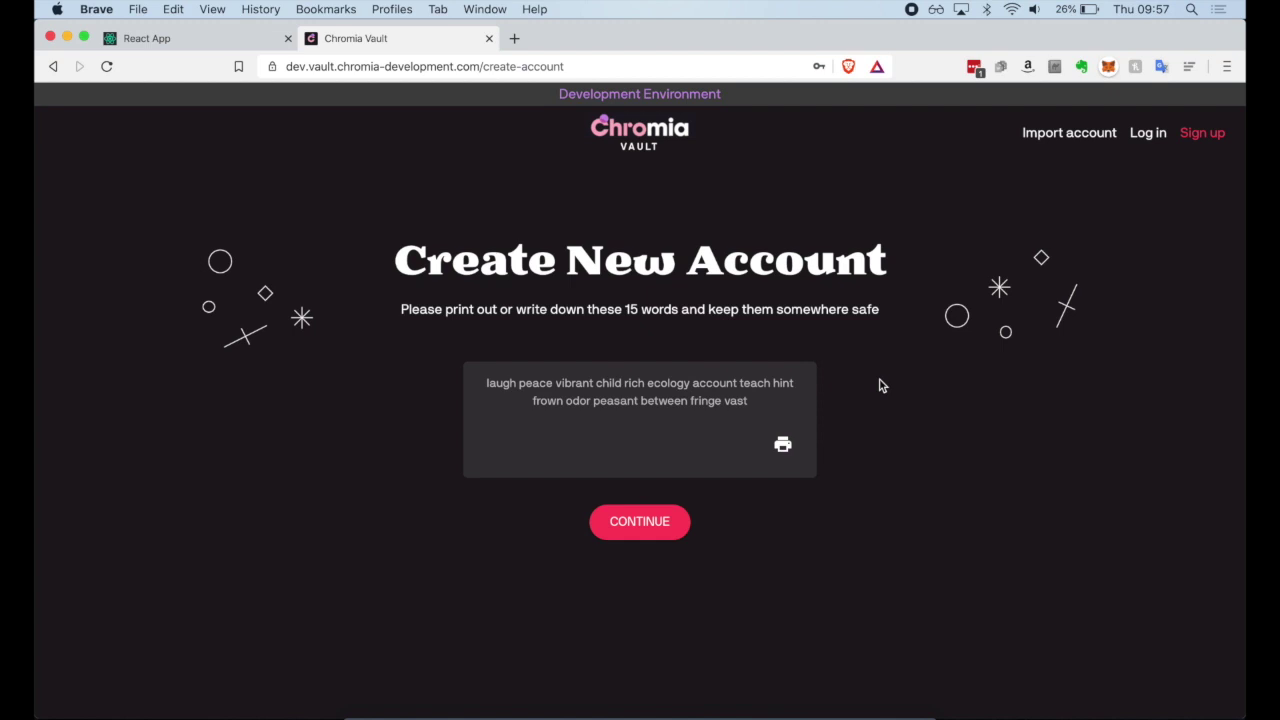
{"action": "key", "text": "super+Tab"}
{"action": "key", "text": "super+Tab"}
{"action": "key", "text": "super+Tab"}
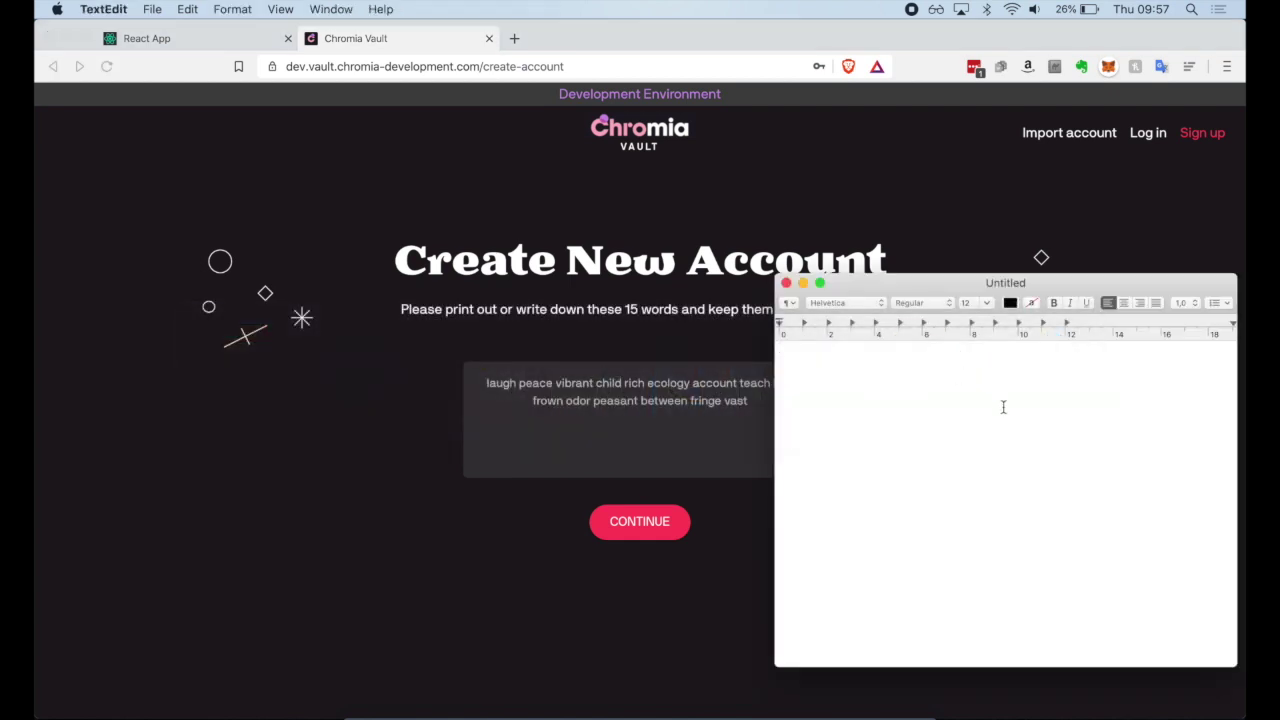
{"action": "key", "text": "super+v"}
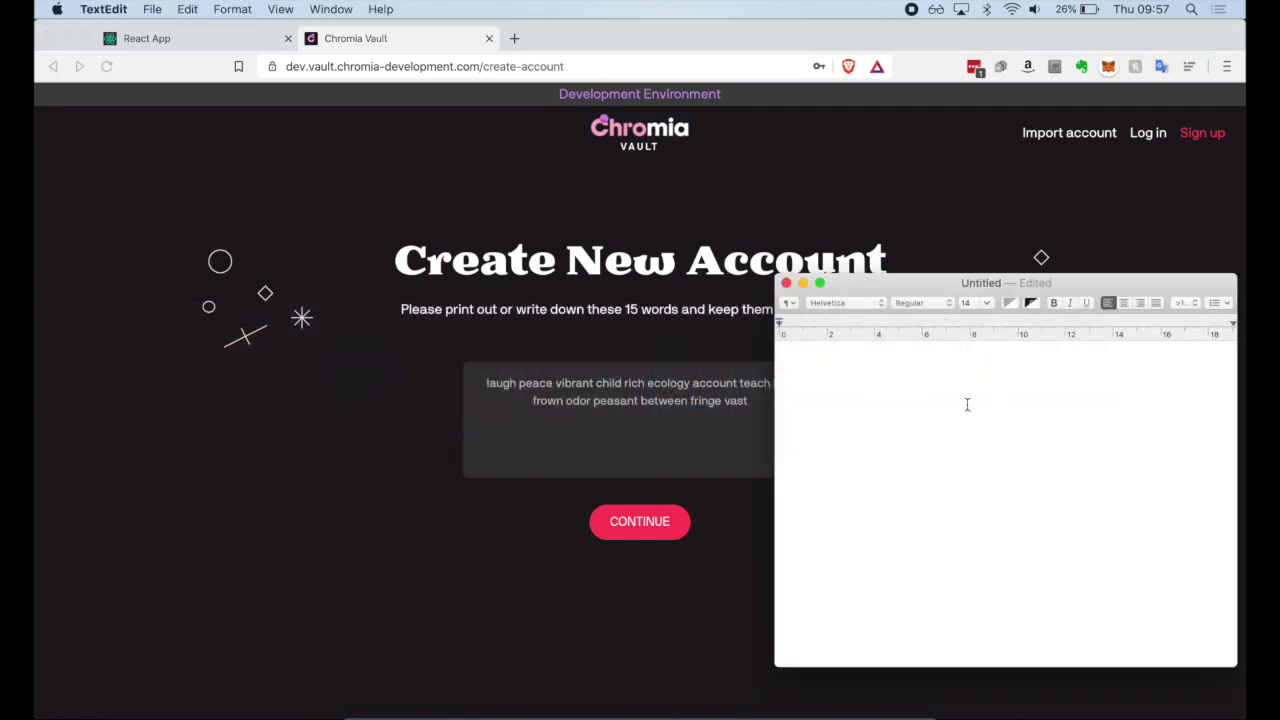
{"action": "left_click_drag", "start_coordinate": [966, 403], "coordinate": [740, 345]}
{"action": "left_click", "coordinate": [740, 345]}
{"action": "left_click", "coordinate": [655, 530]}
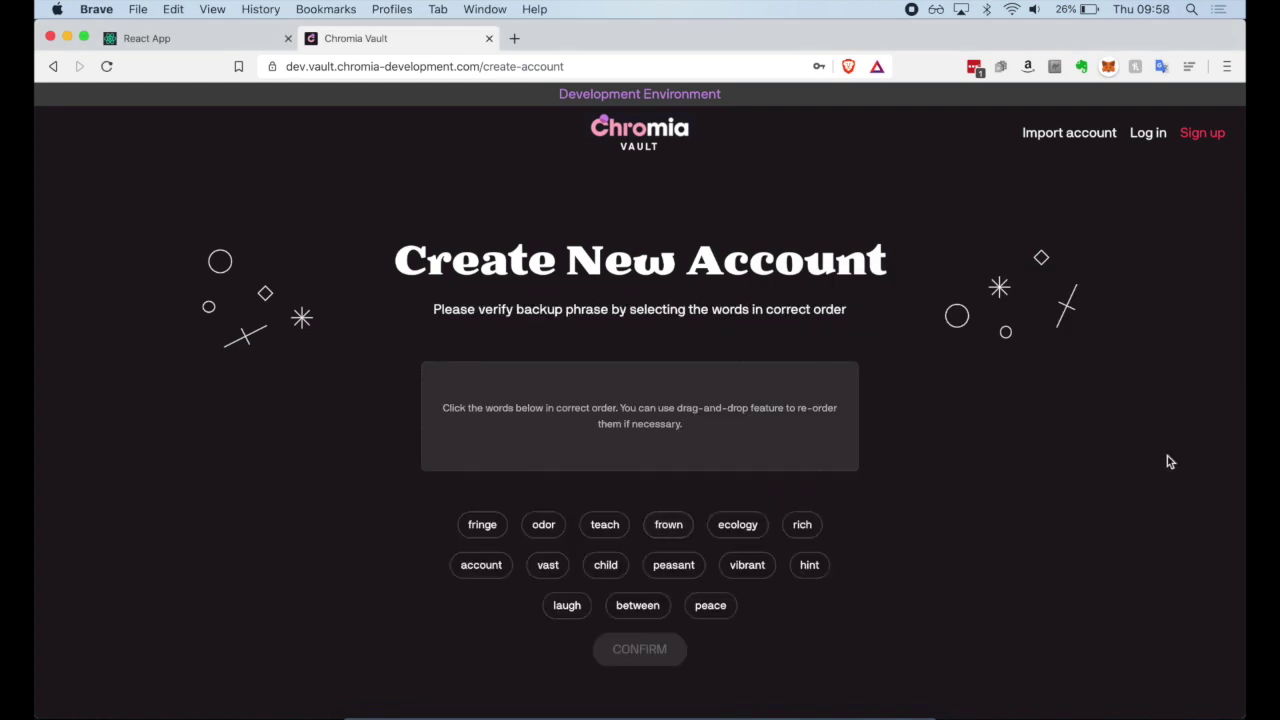
Step: Arrange the browser and the recovery-phrase note side by side
{"action": "left_click_drag", "start_coordinate": [1242, 386], "coordinate": [903, 403]}
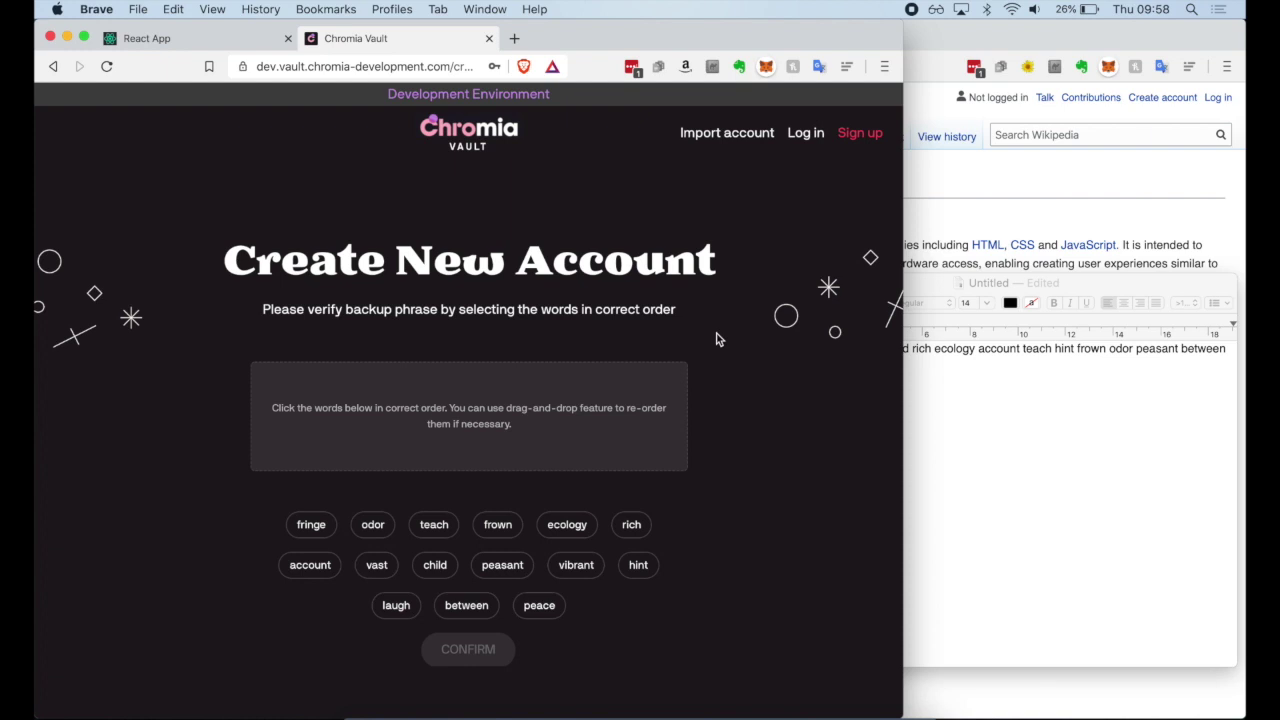
{"action": "left_click", "coordinate": [1005, 396]}
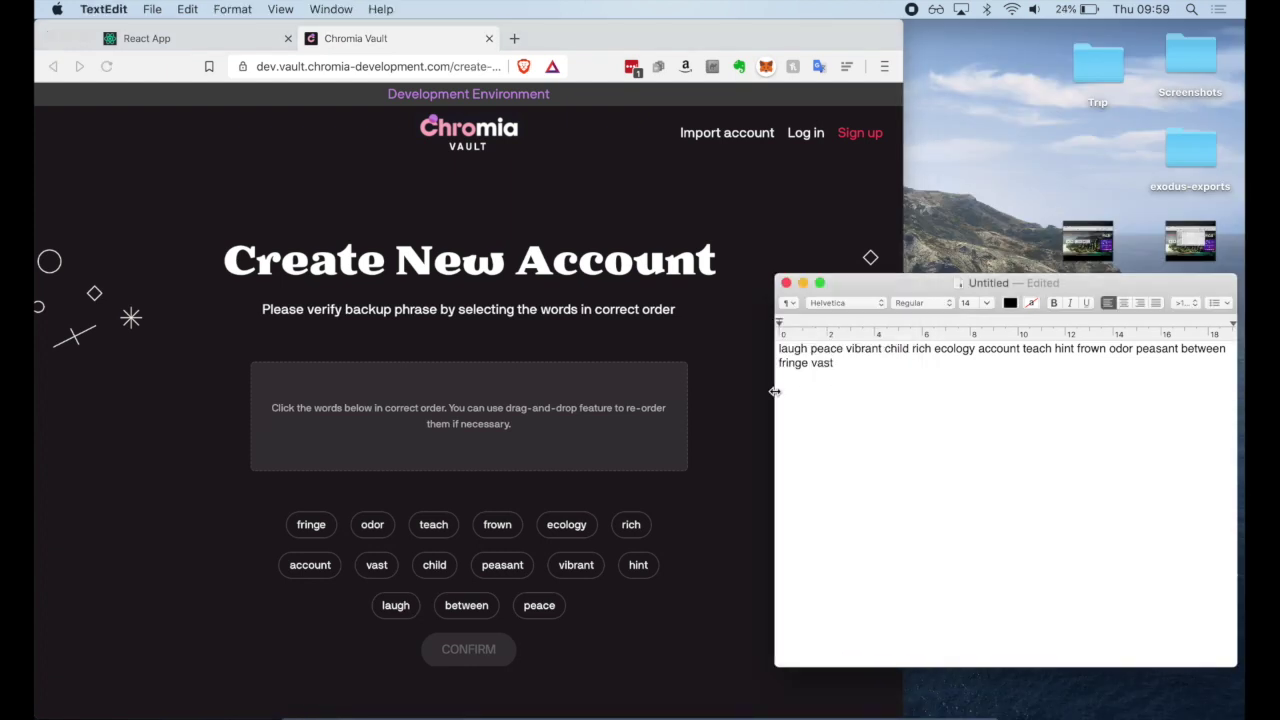
{"action": "left_click_drag", "start_coordinate": [775, 390], "coordinate": [904, 390]}
{"action": "left_click", "coordinate": [543, 449]}
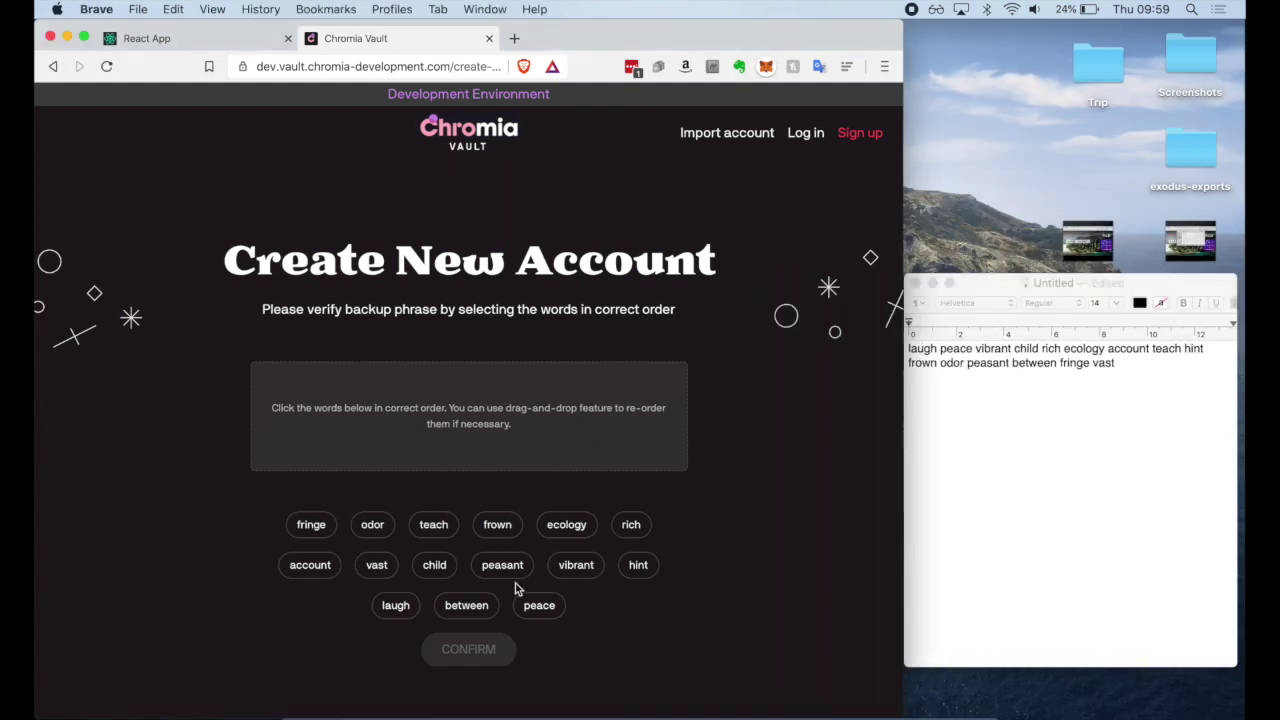
Step: Pick all 15 recovery words in their original order to verify the phrase
{"action": "left_click", "coordinate": [398, 606]}
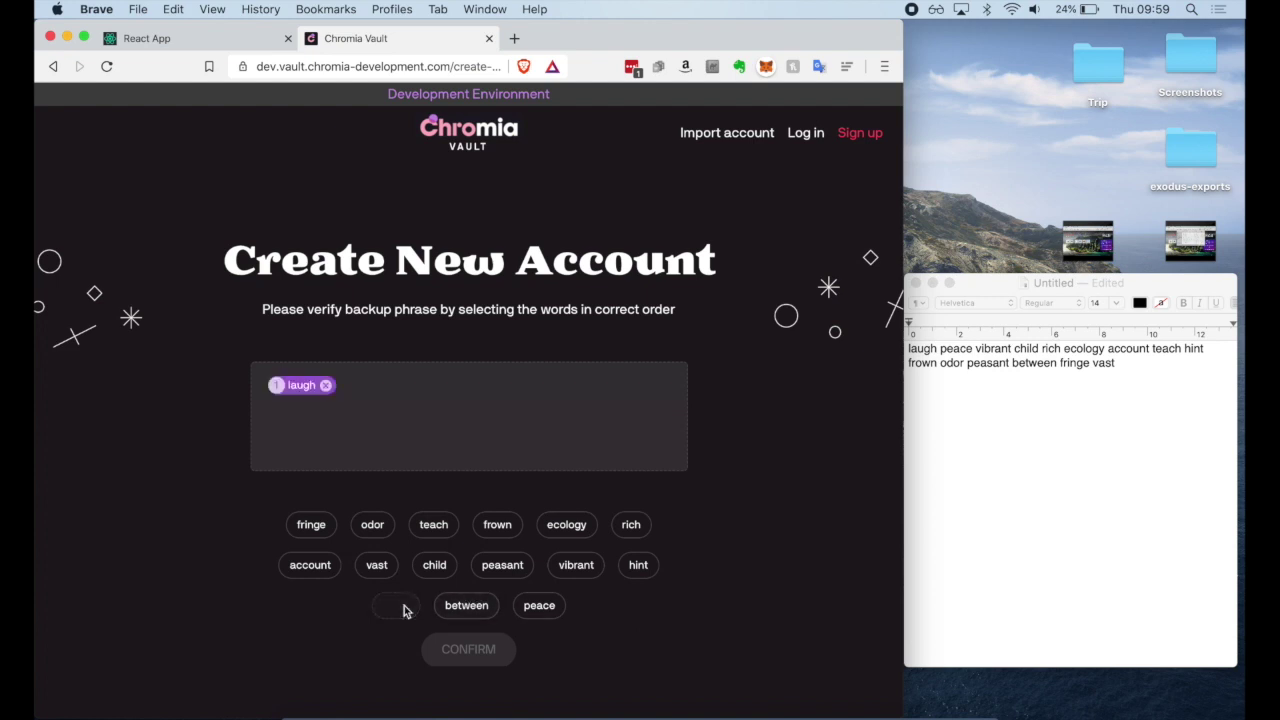
{"action": "left_click", "coordinate": [525, 607]}
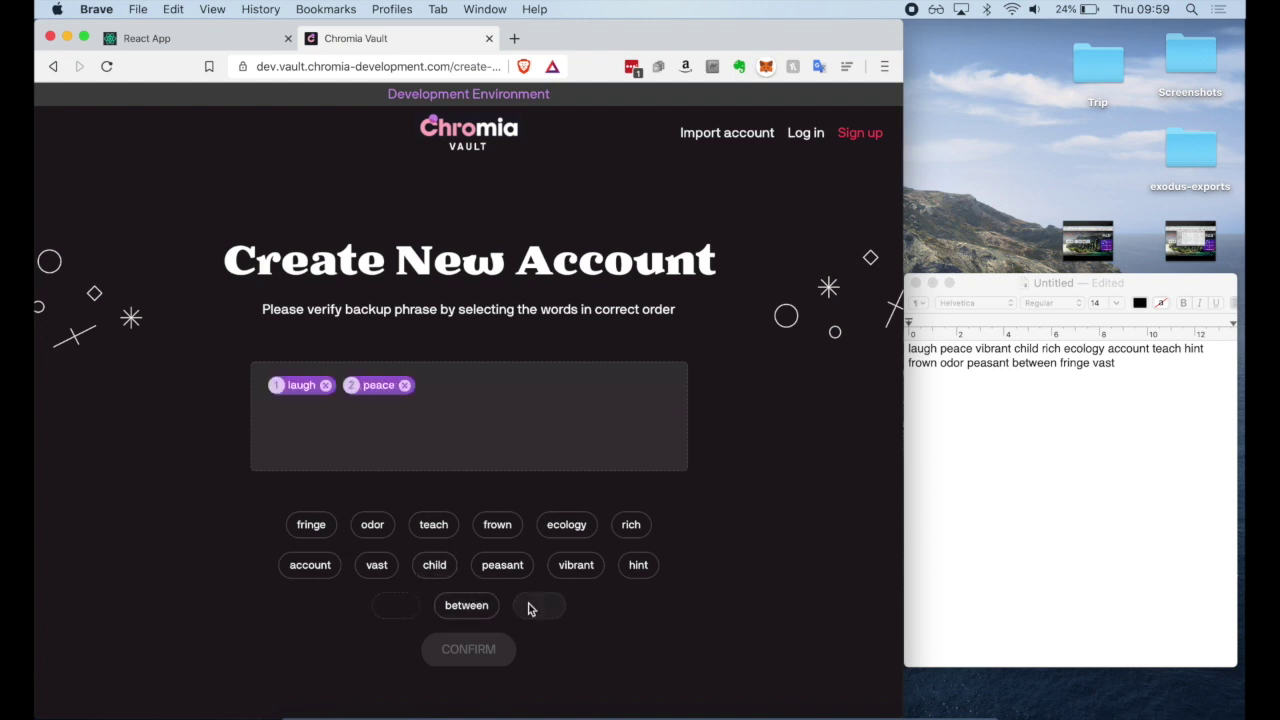
{"action": "left_click", "coordinate": [576, 565]}
{"action": "left_click", "coordinate": [434, 565]}
{"action": "left_click", "coordinate": [631, 524]}
{"action": "left_click", "coordinate": [566, 524]}
{"action": "left_click", "coordinate": [310, 565]}
{"action": "left_click", "coordinate": [433, 524]}
{"action": "left_click", "coordinate": [638, 565]}
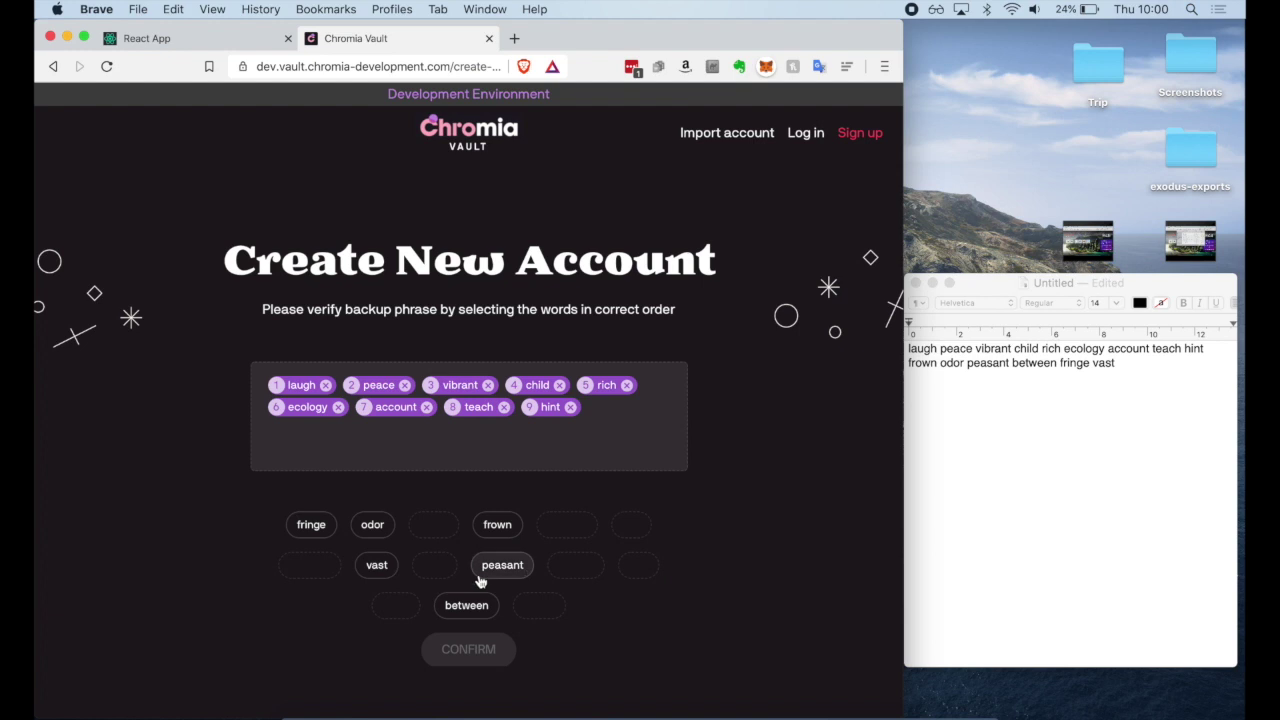
{"action": "left_click", "coordinate": [497, 524]}
{"action": "left_click", "coordinate": [372, 524]}
{"action": "left_click", "coordinate": [502, 565]}
{"action": "left_click", "coordinate": [466, 605]}
{"action": "left_click", "coordinate": [311, 524]}
{"action": "left_click", "coordinate": [376, 565]}
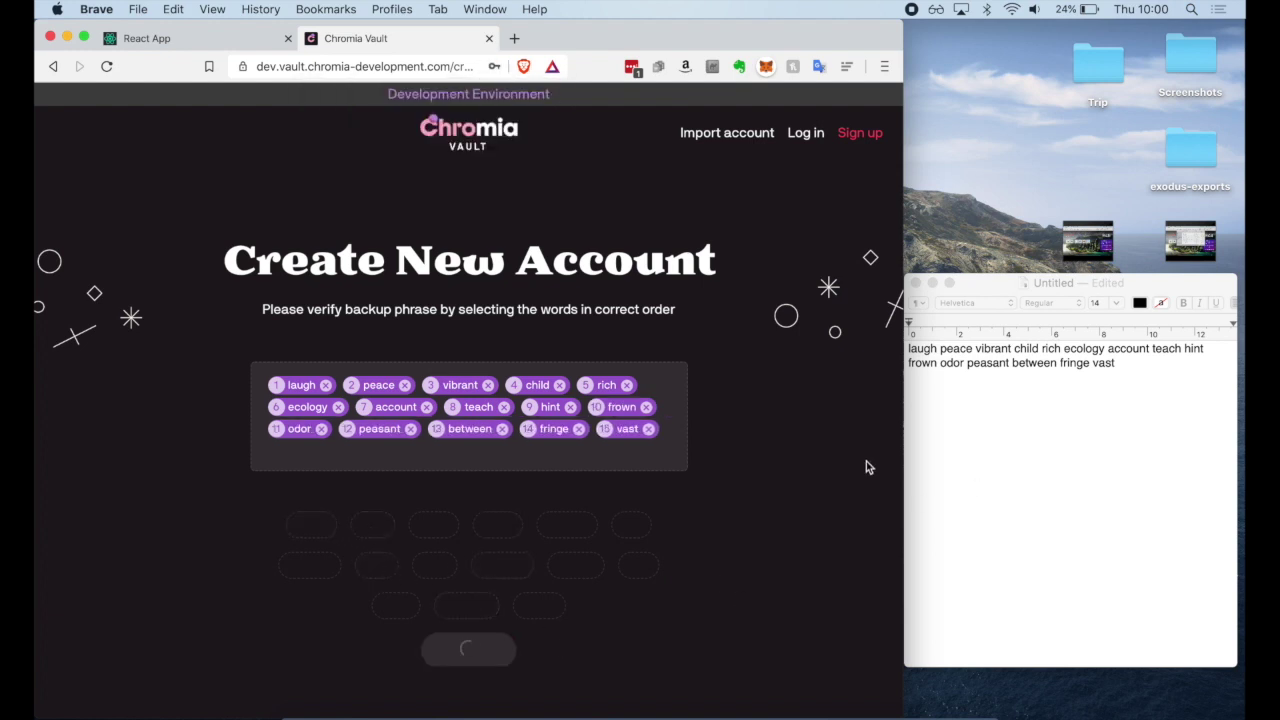
Step: Open the 200 CHROMA test account, view its receiving address, then return to the empty Send Tokens form
{"action": "scroll", "coordinate": [617, 462], "scroll_direction": "down", "scroll_amount": 1}
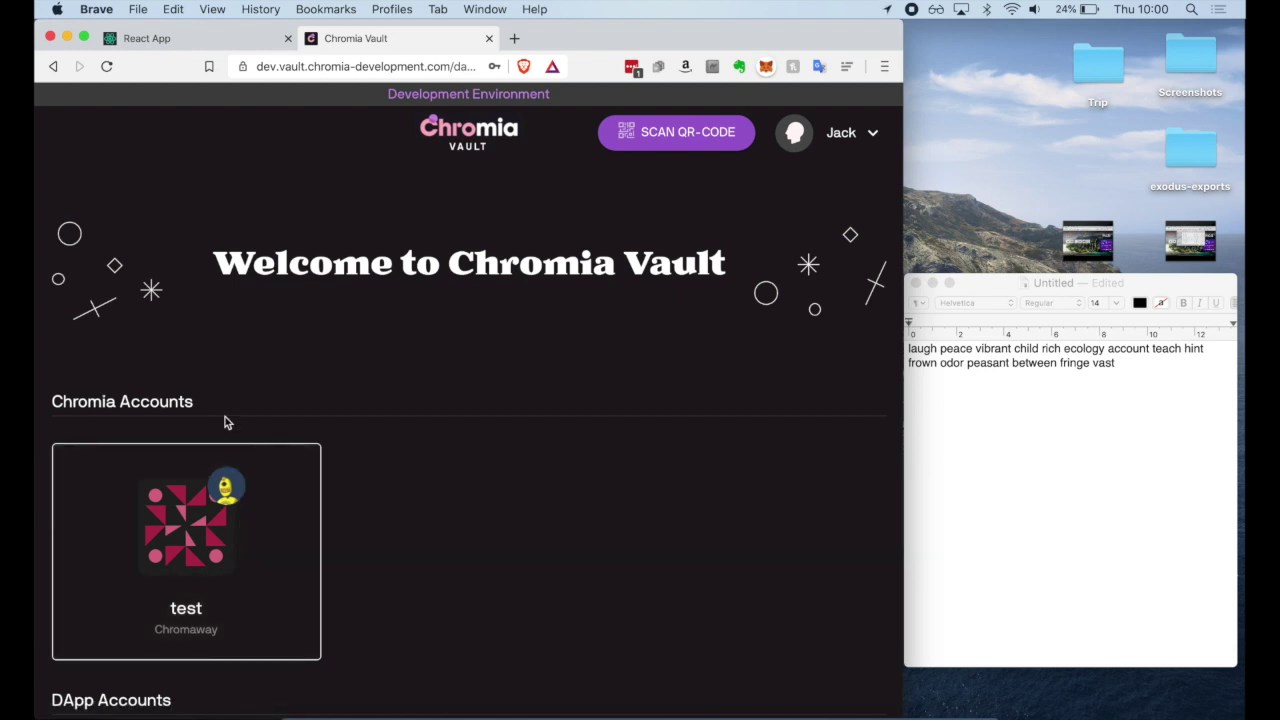
{"action": "left_click", "coordinate": [210, 494]}
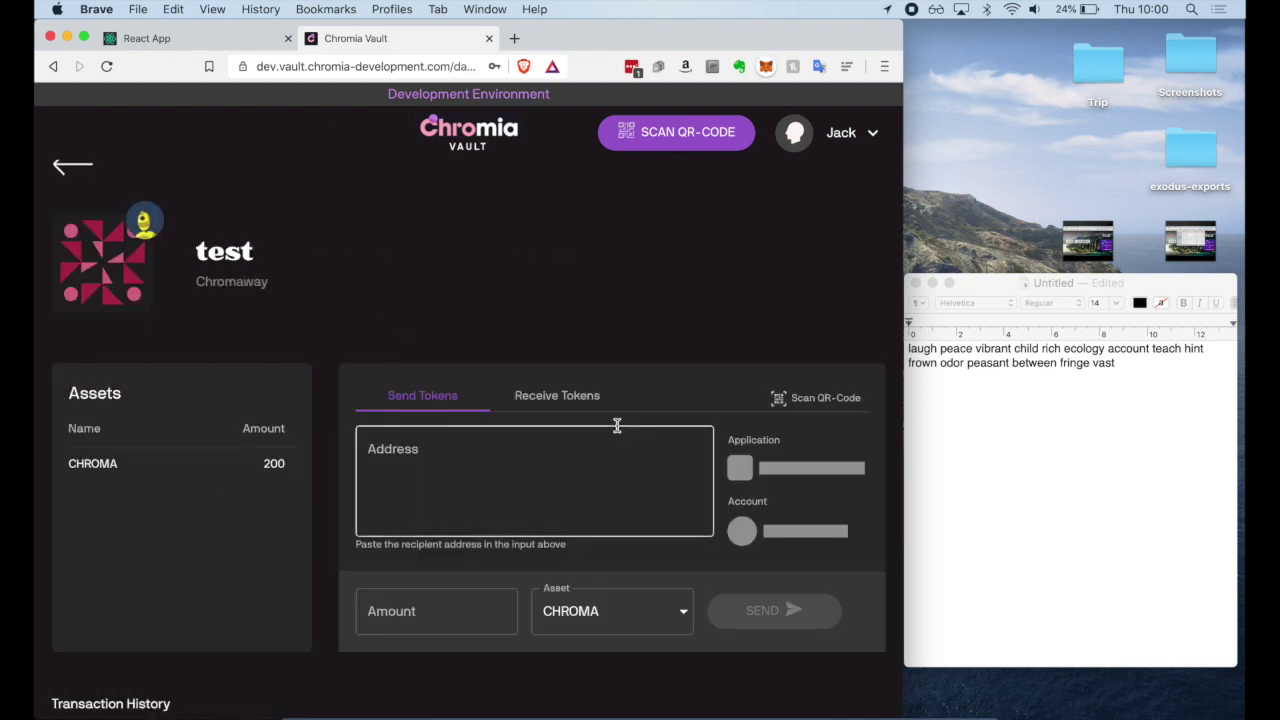
{"action": "scroll", "coordinate": [616, 423], "scroll_direction": "down", "scroll_amount": 2}
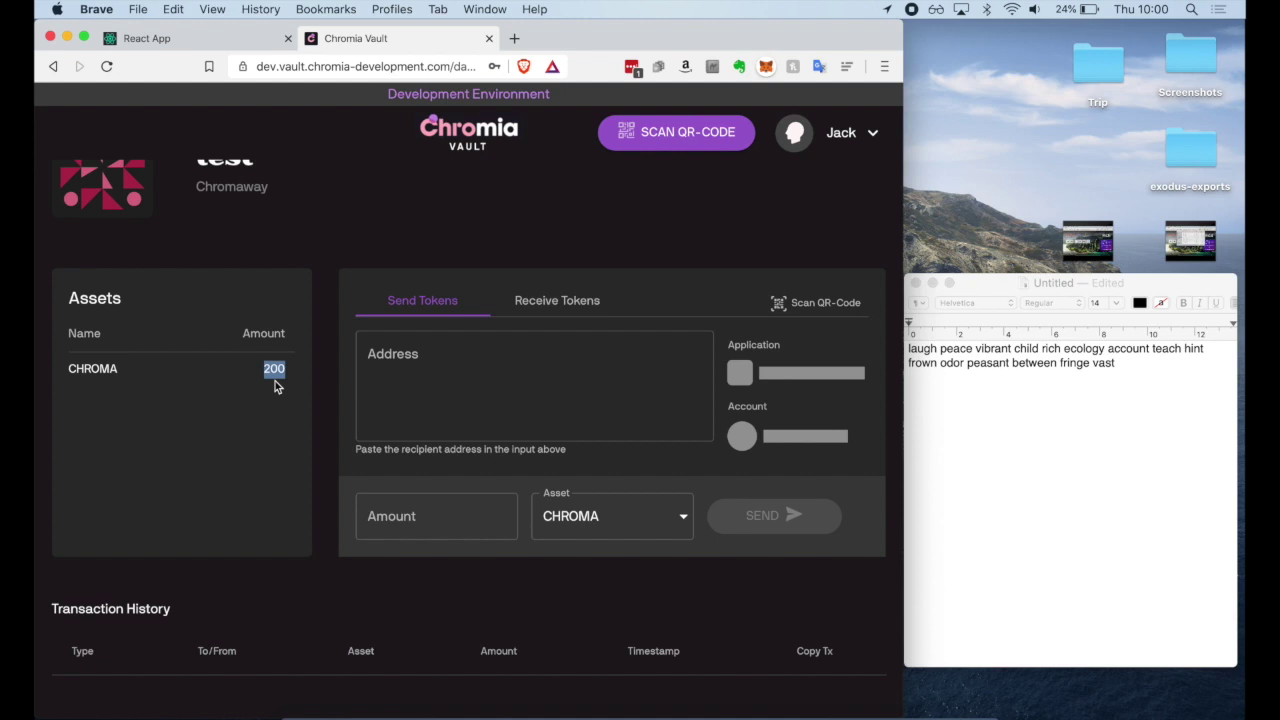
{"action": "scroll", "coordinate": [275, 381], "scroll_direction": "up", "scroll_amount": 2}
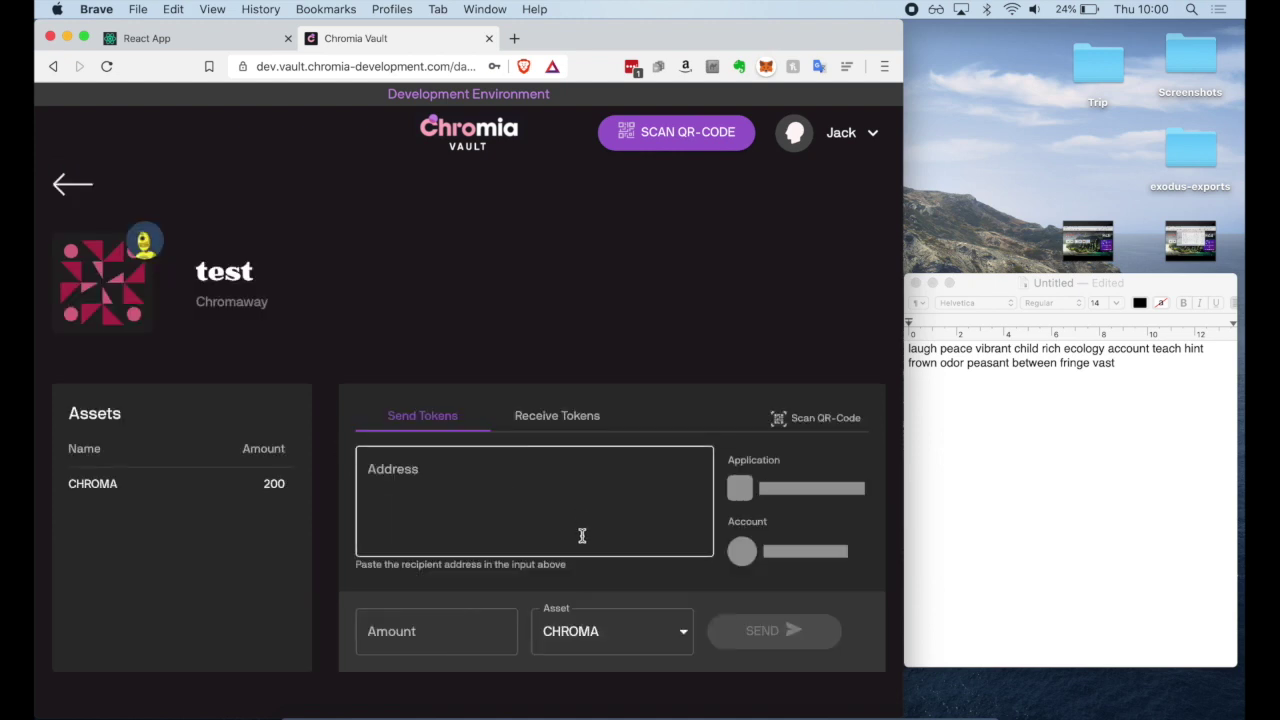
{"action": "left_click", "coordinate": [568, 424]}
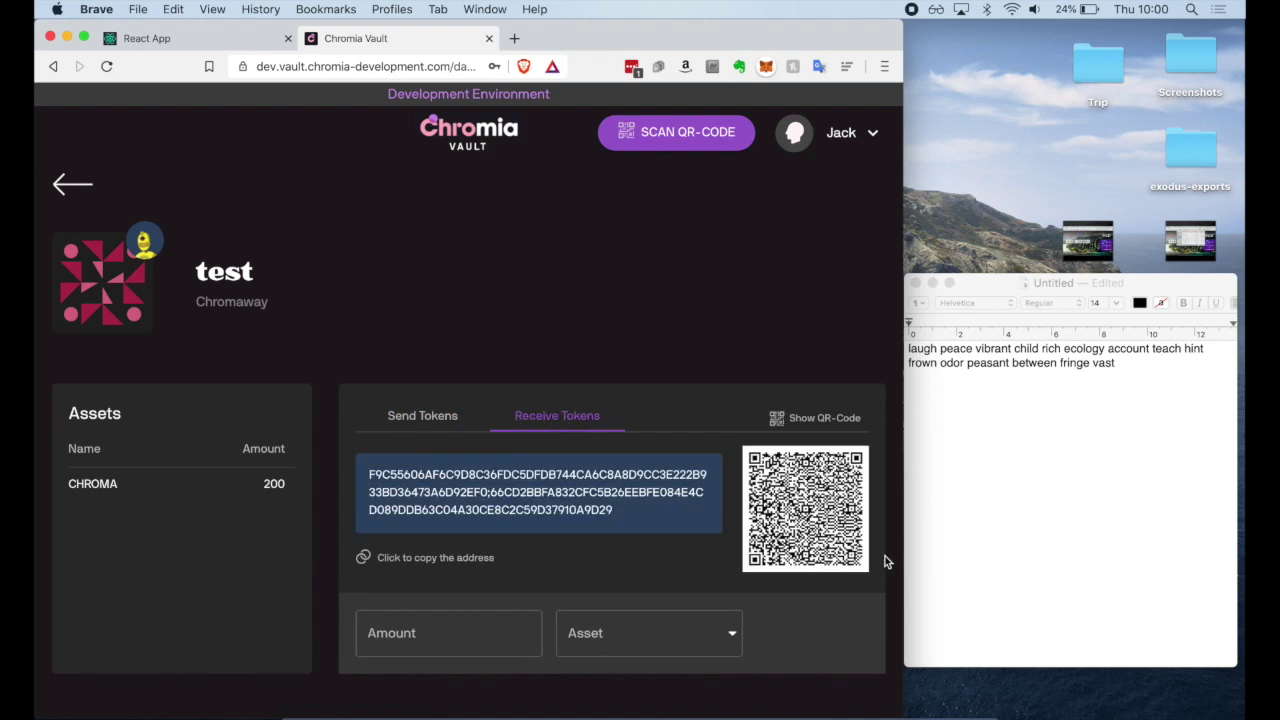
{"action": "left_click", "coordinate": [445, 418]}
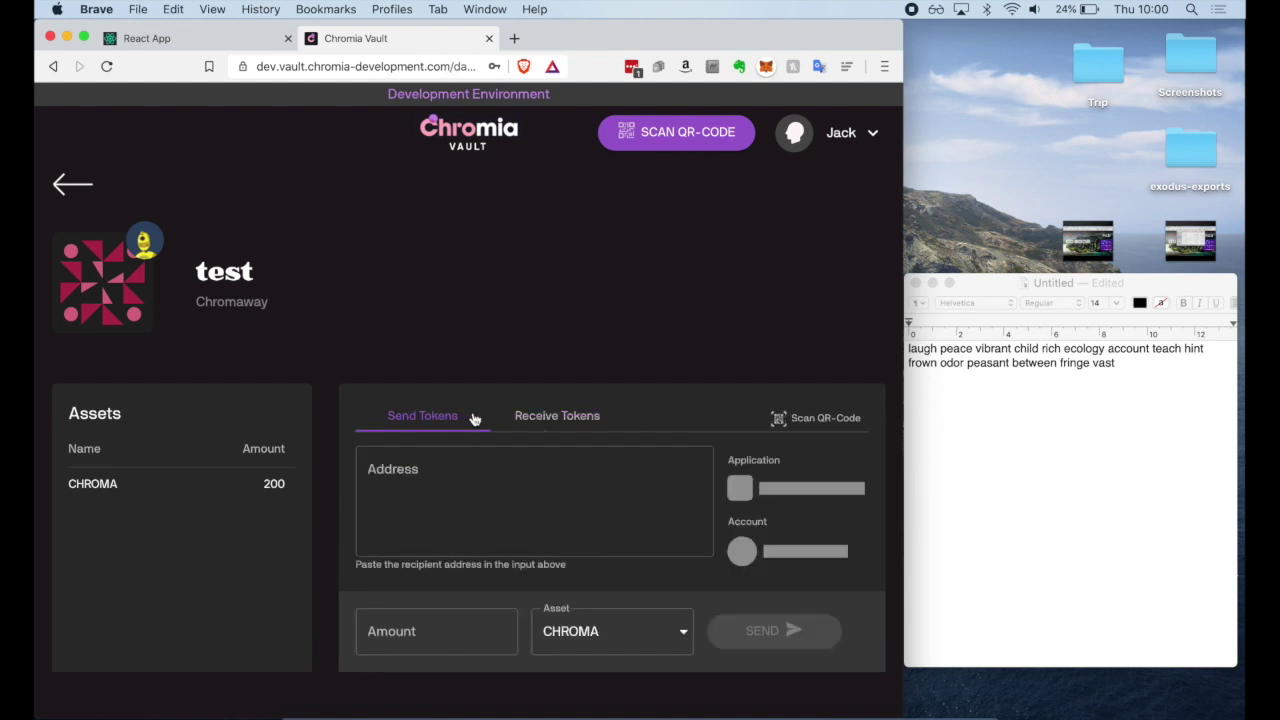
{"action": "left_click", "coordinate": [495, 510]}
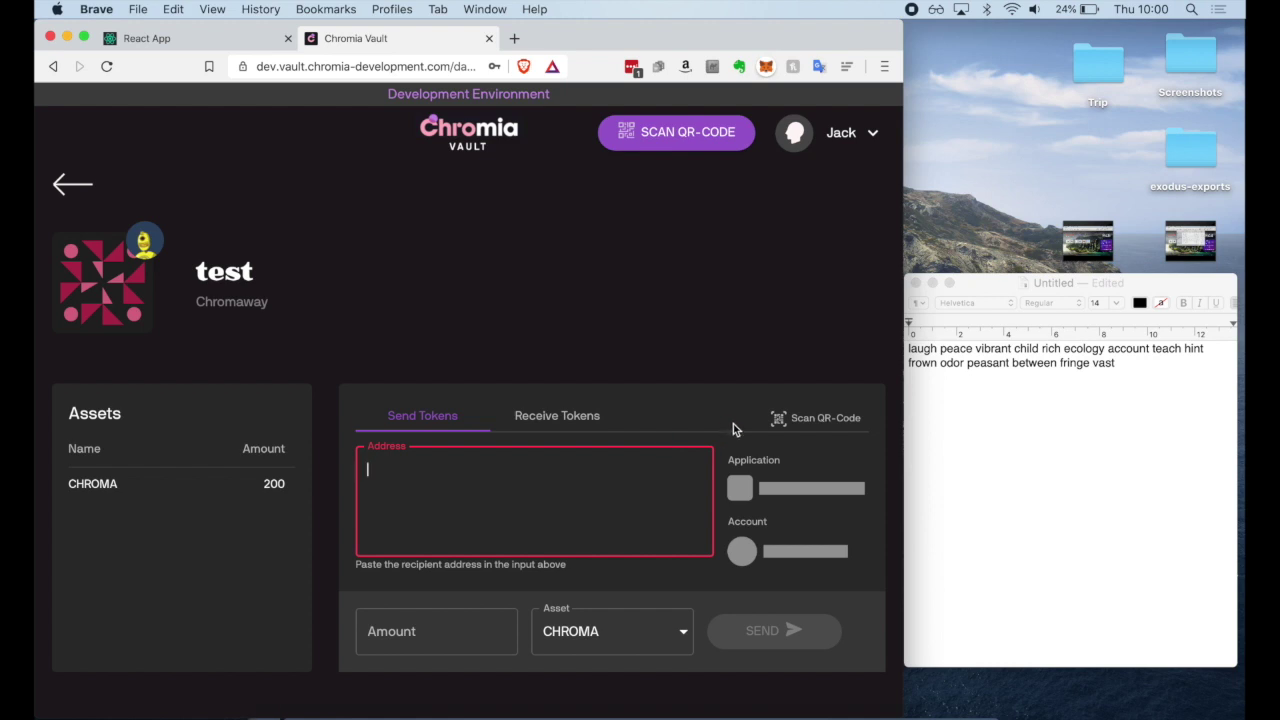
Step: Fill the send form with the recipient address, amount 180 and CHROMA as the asset
{"action": "left_click", "coordinate": [822, 420]}
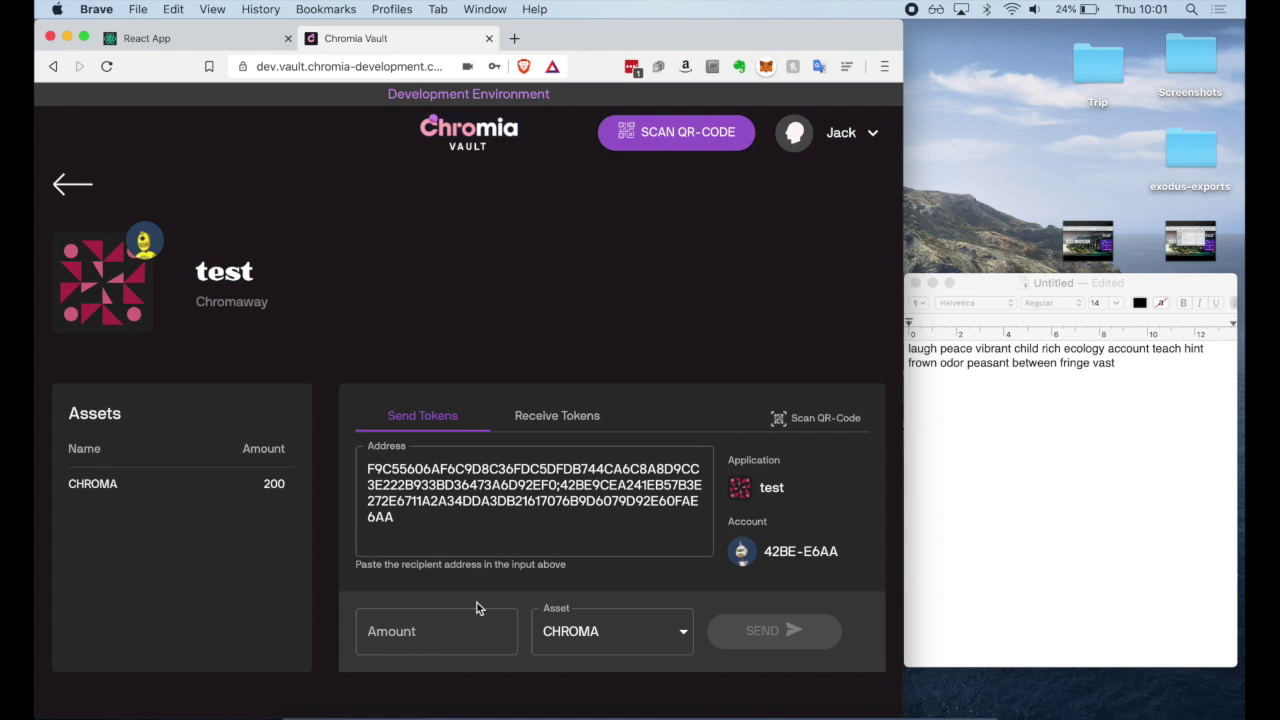
{"action": "left_click", "coordinate": [458, 632]}
{"action": "type", "text": "180"}
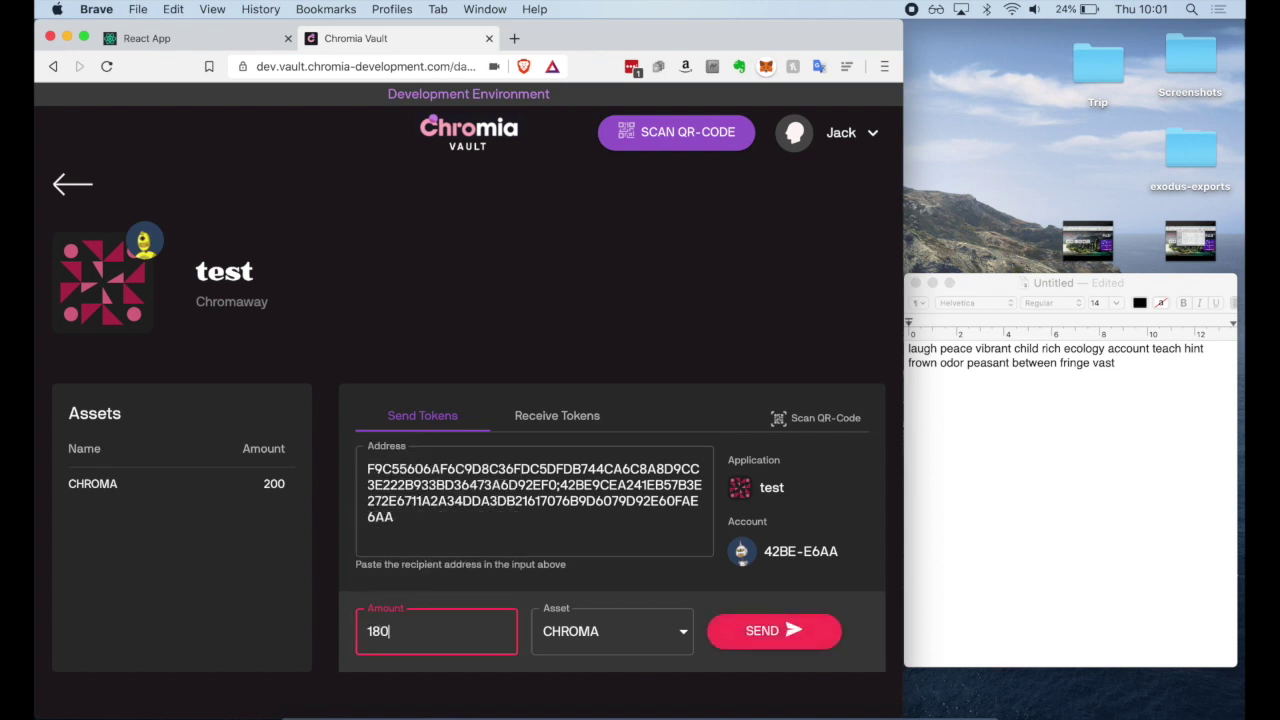
{"action": "scroll", "coordinate": [620, 512], "scroll_direction": "down", "scroll_amount": 3}
{"action": "scroll", "coordinate": [620, 510], "scroll_direction": "up", "scroll_amount": 1}
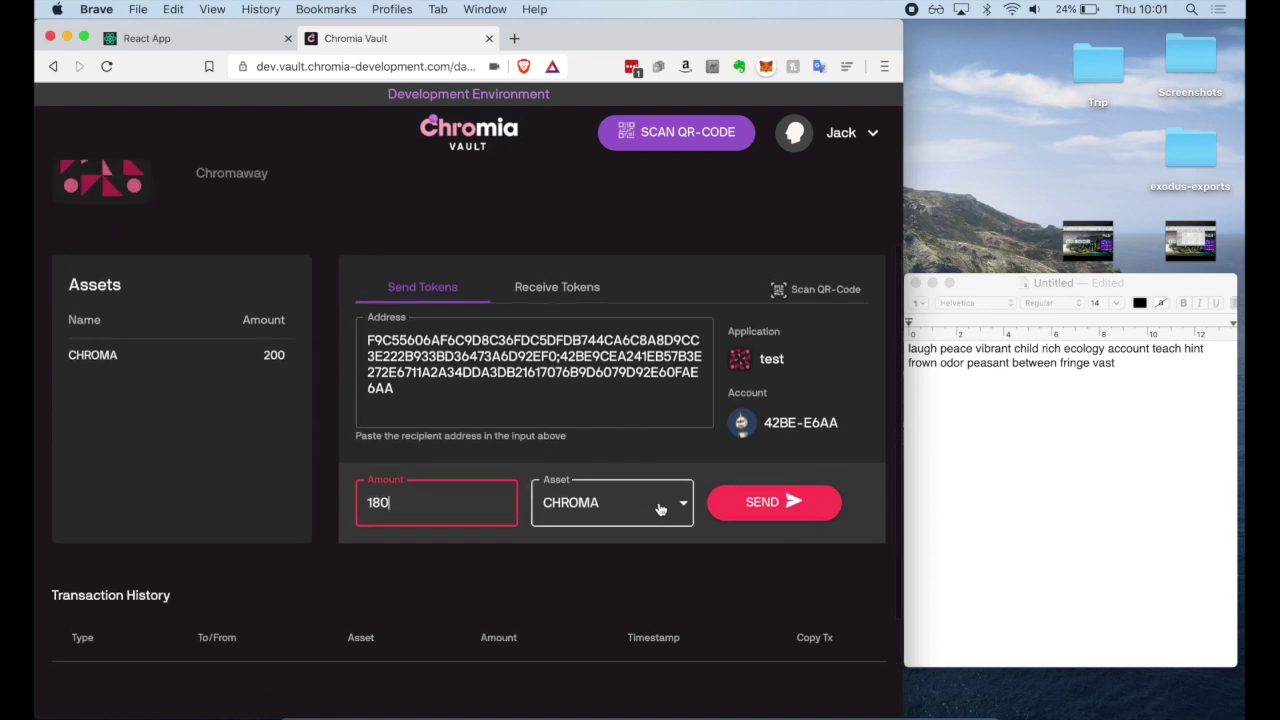
{"action": "left_click", "coordinate": [666, 509]}
{"action": "left_click", "coordinate": [745, 528]}
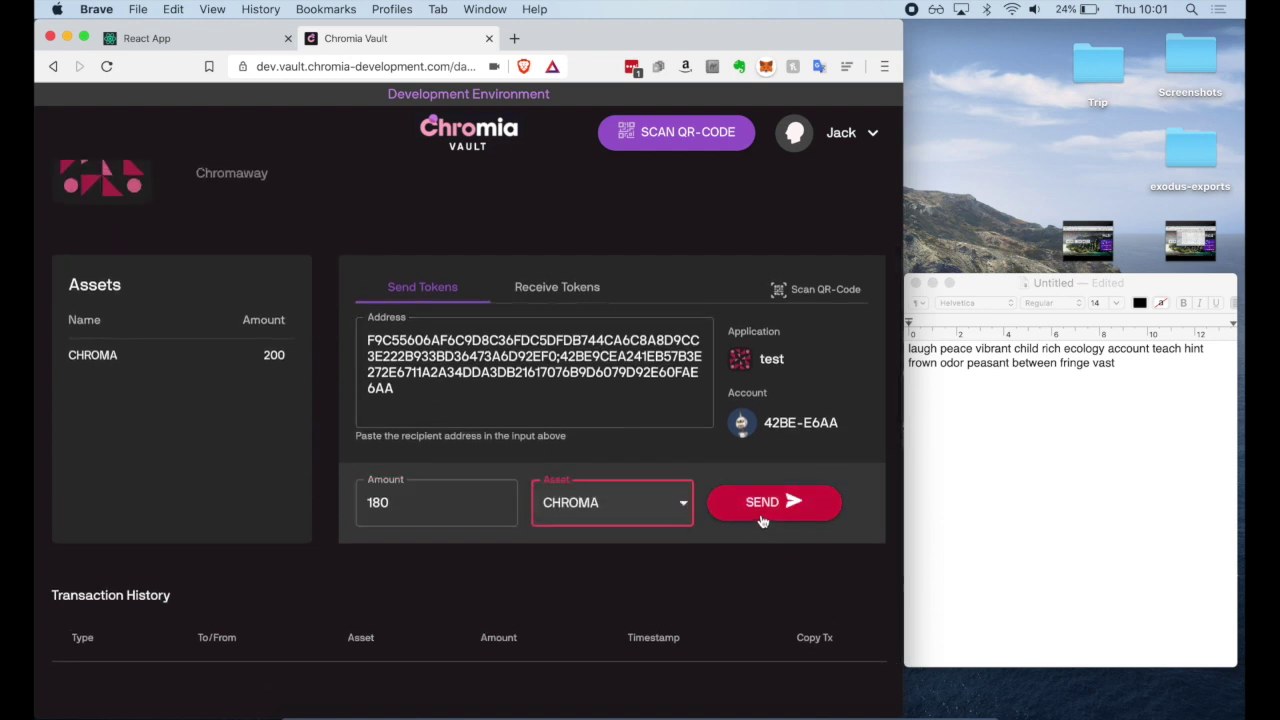
Step: Send the 180 CHROMA, confirming with the account password, and check the remaining balance
{"action": "left_click", "coordinate": [761, 505]}
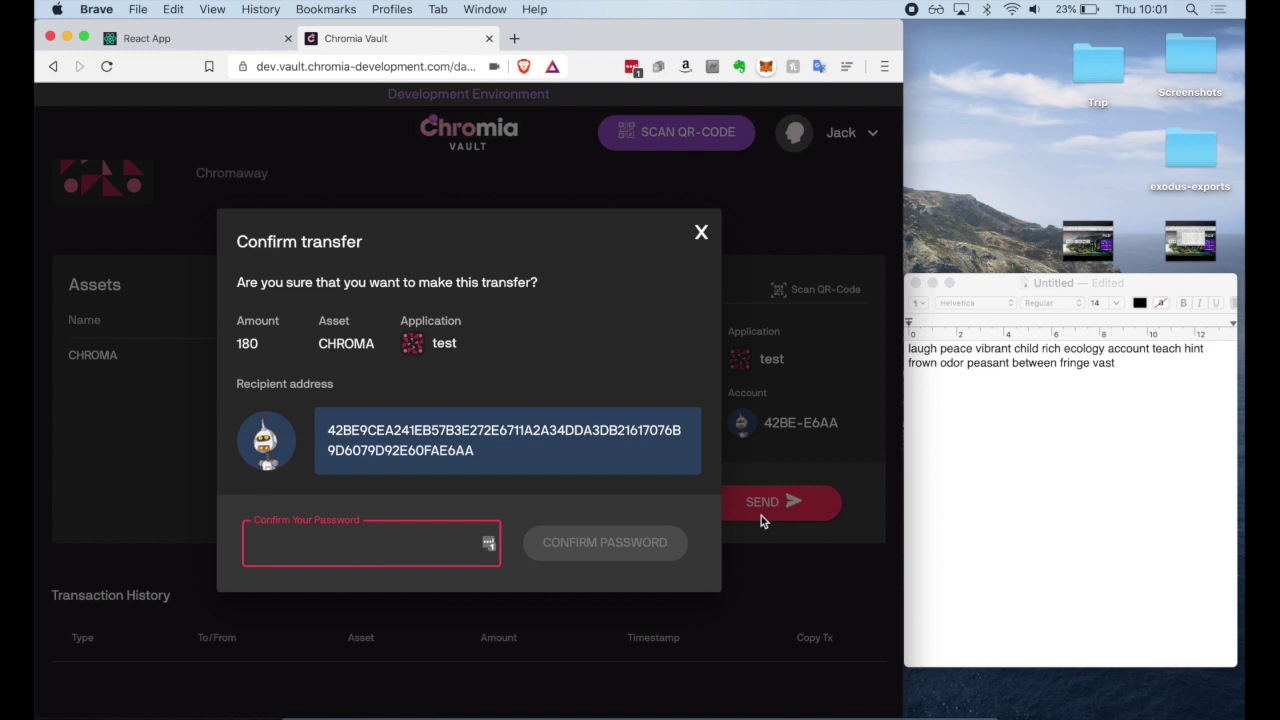
{"action": "type", "text": "••••••"}
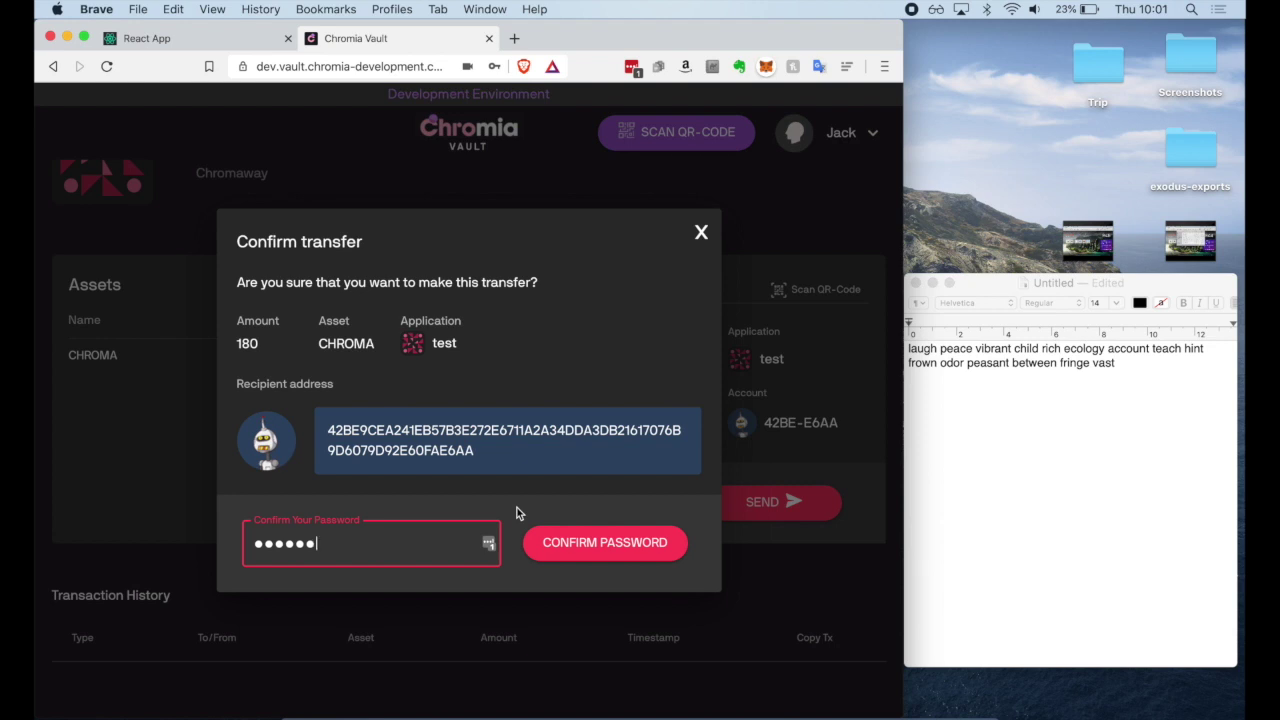
{"action": "left_click", "coordinate": [534, 534]}
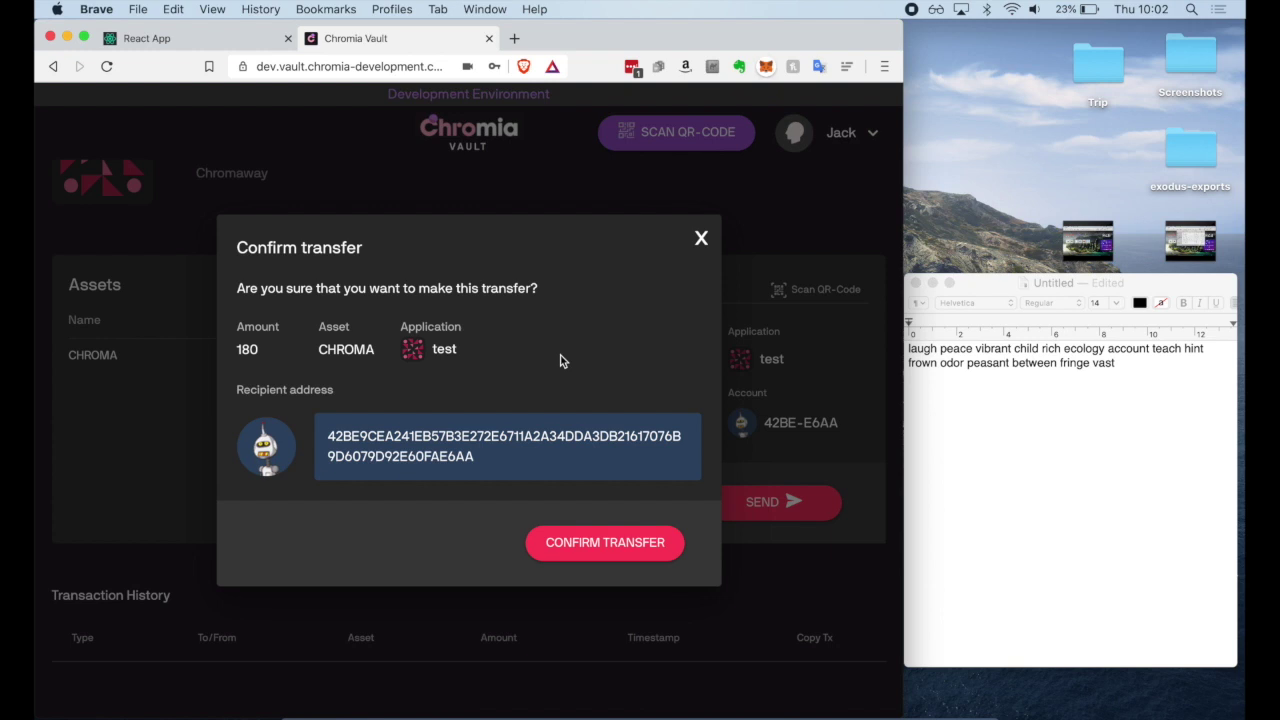
{"action": "left_click", "coordinate": [583, 546]}
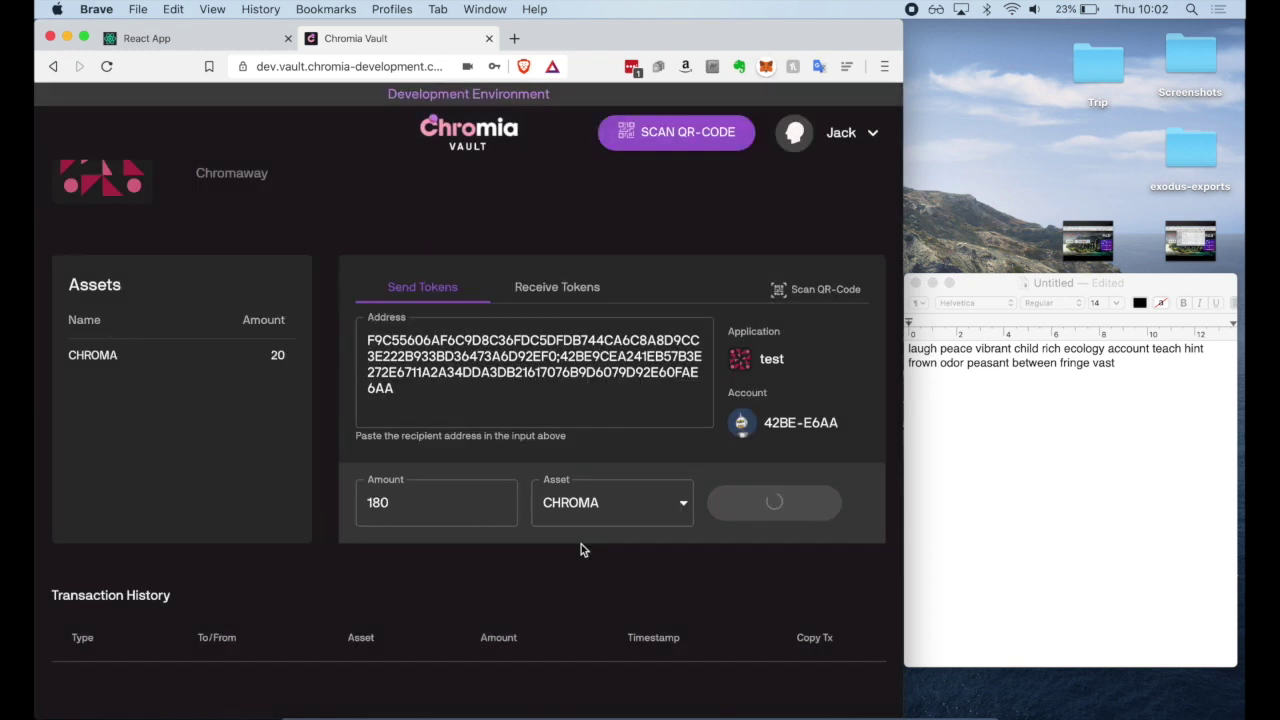
{"action": "scroll", "coordinate": [581, 544], "scroll_direction": "down", "scroll_amount": 4}
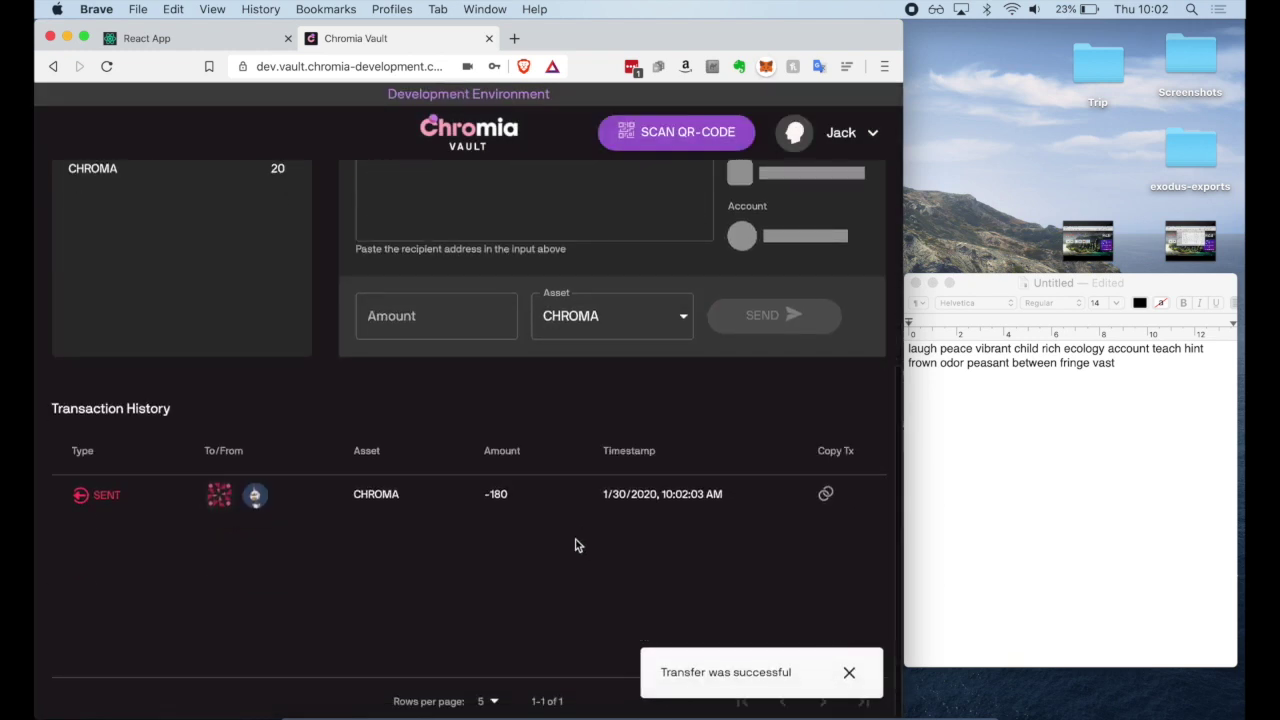
Step: Copy the new transaction's id and refresh Explorer's latest blocks list
{"action": "left_click", "coordinate": [825, 494]}
{"action": "left_click", "coordinate": [192, 46]}
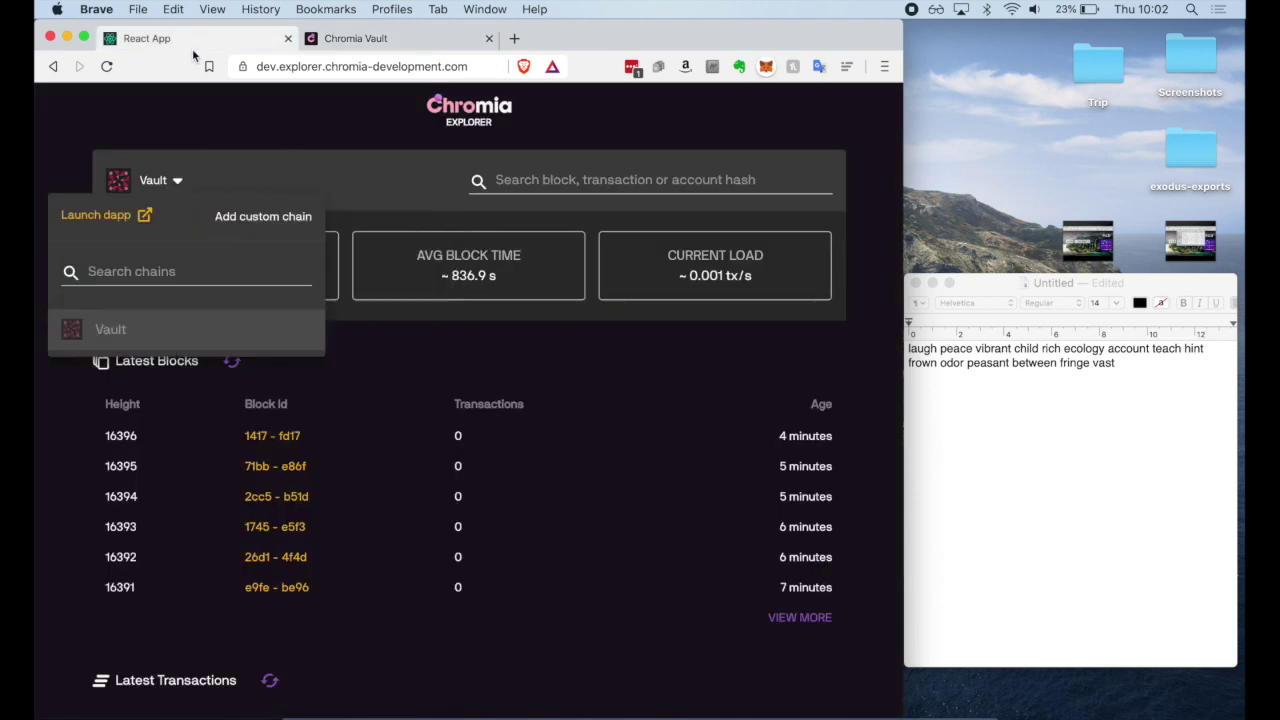
{"action": "left_click", "coordinate": [530, 178]}
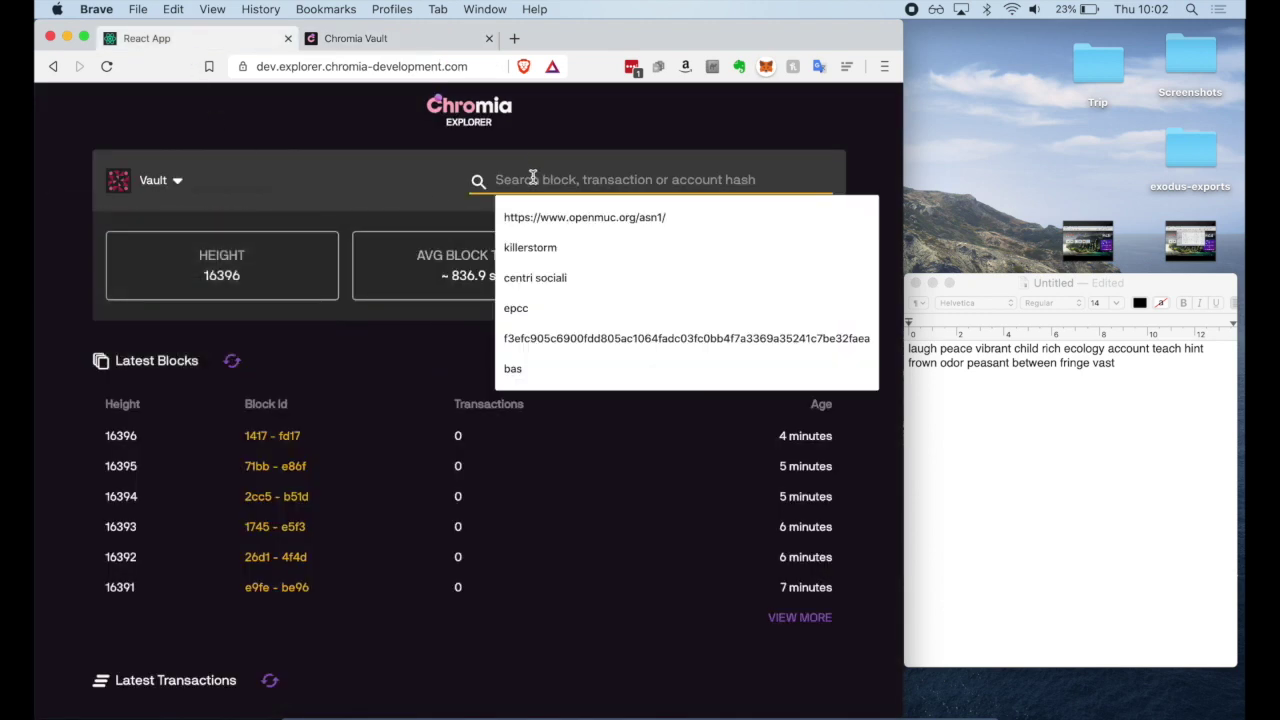
{"action": "left_click", "coordinate": [147, 181]}
{"action": "left_click", "coordinate": [147, 181]}
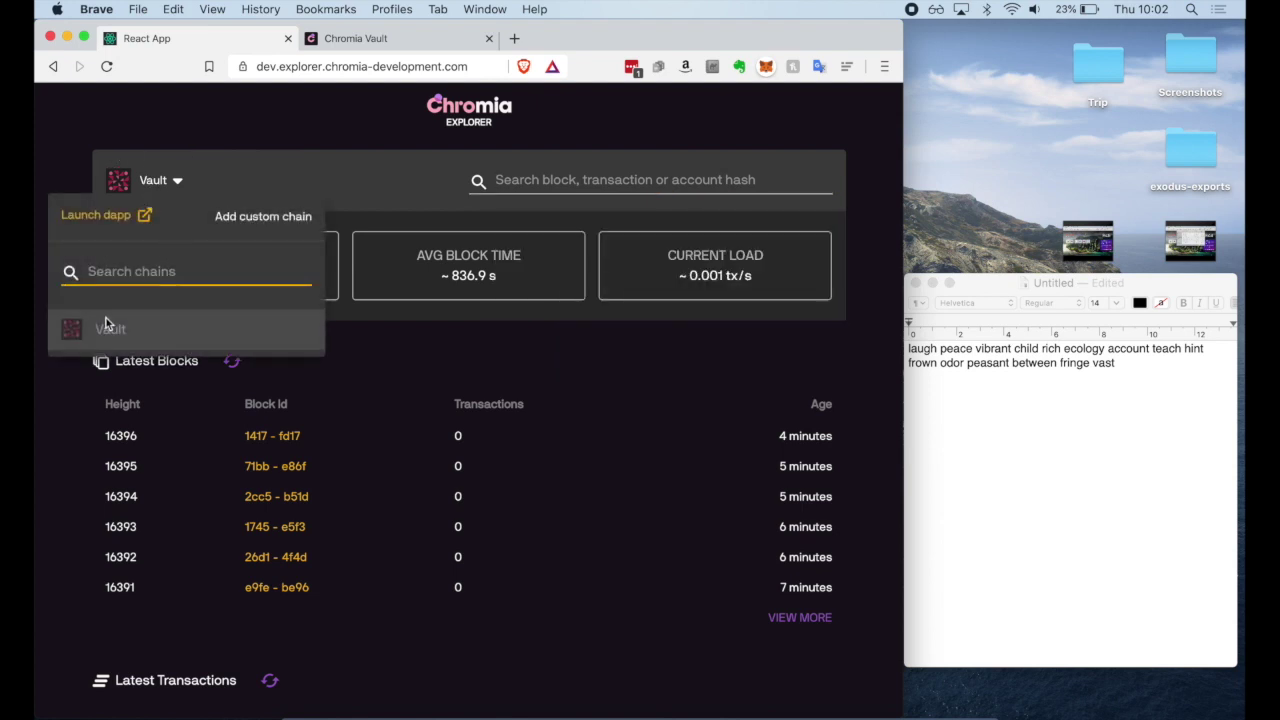
{"action": "left_click", "coordinate": [468, 130]}
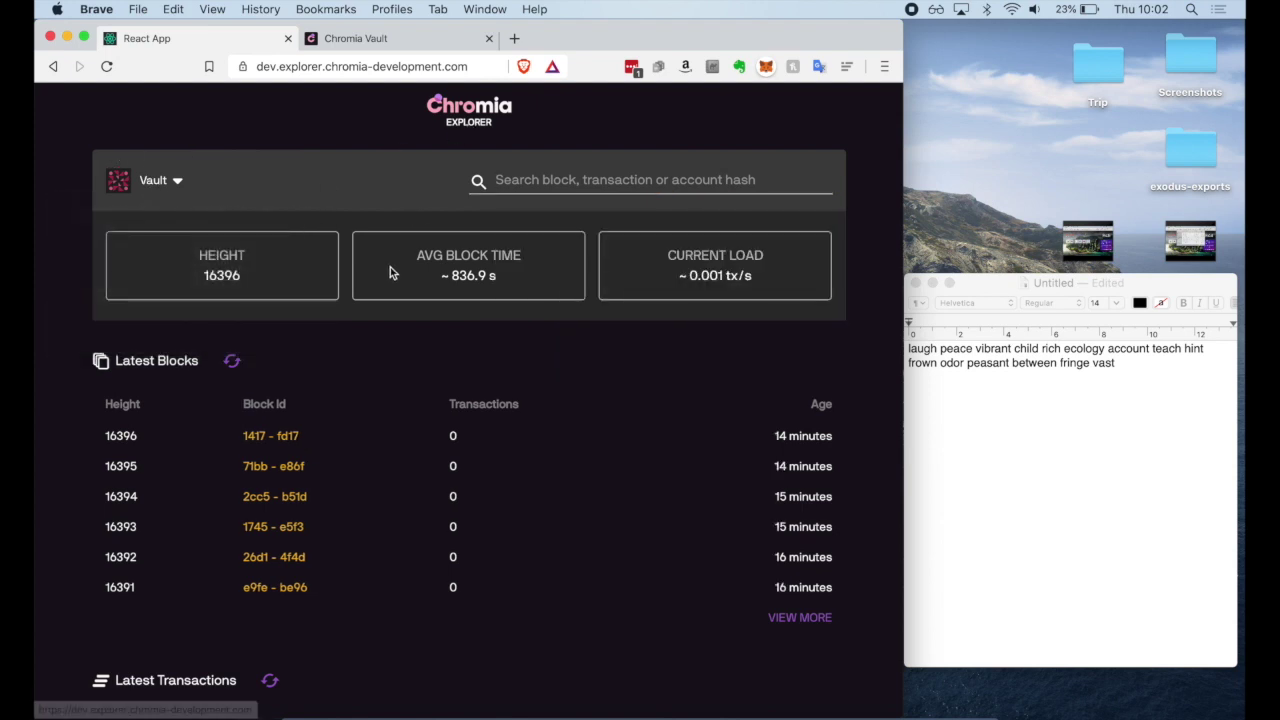
{"action": "left_click", "coordinate": [231, 361]}
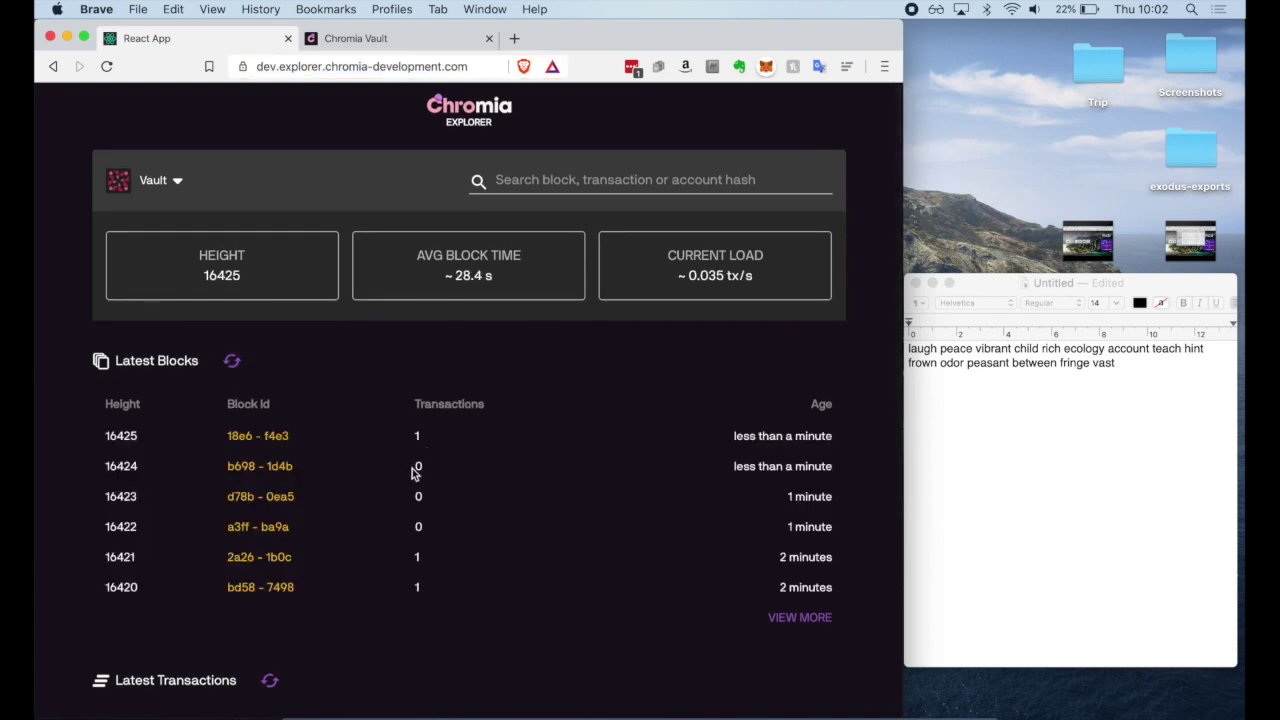
Step: Inspect block 16420's transaction and its operation parameter
{"action": "left_click", "coordinate": [288, 590]}
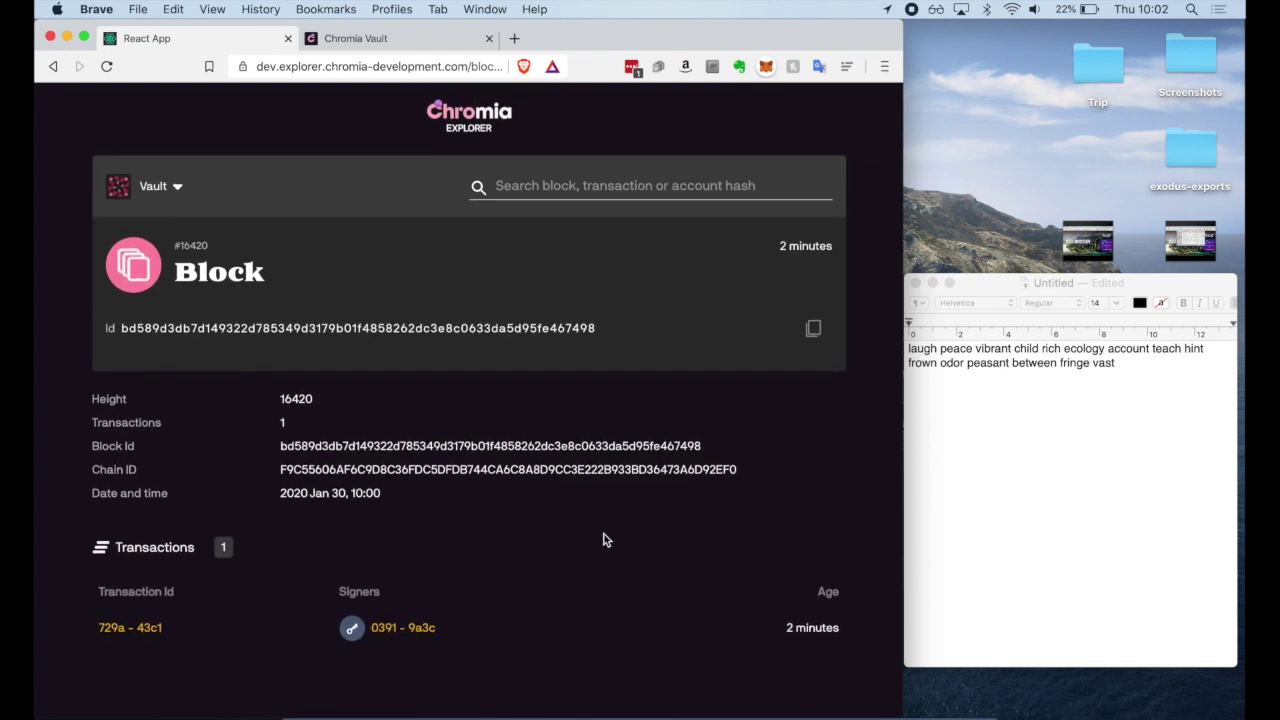
{"action": "left_click", "coordinate": [131, 624]}
{"action": "scroll", "coordinate": [370, 508], "scroll_direction": "down", "scroll_amount": 1}
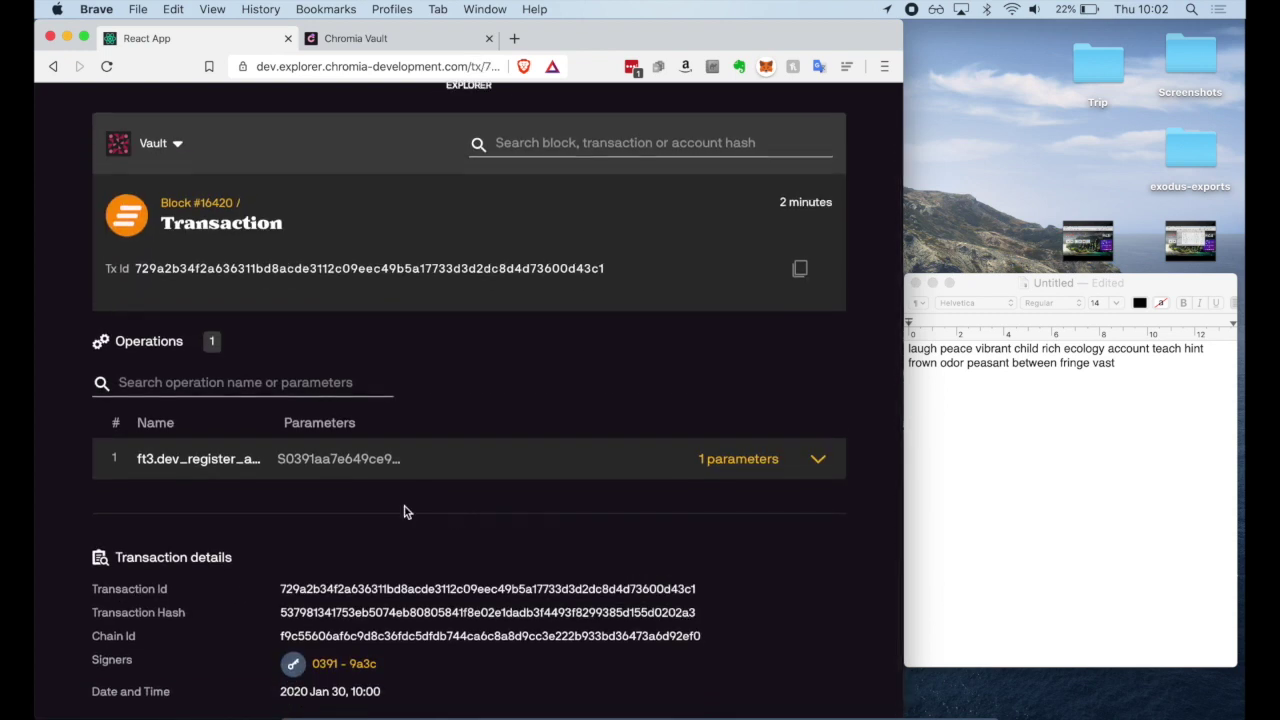
{"action": "left_click", "coordinate": [263, 475]}
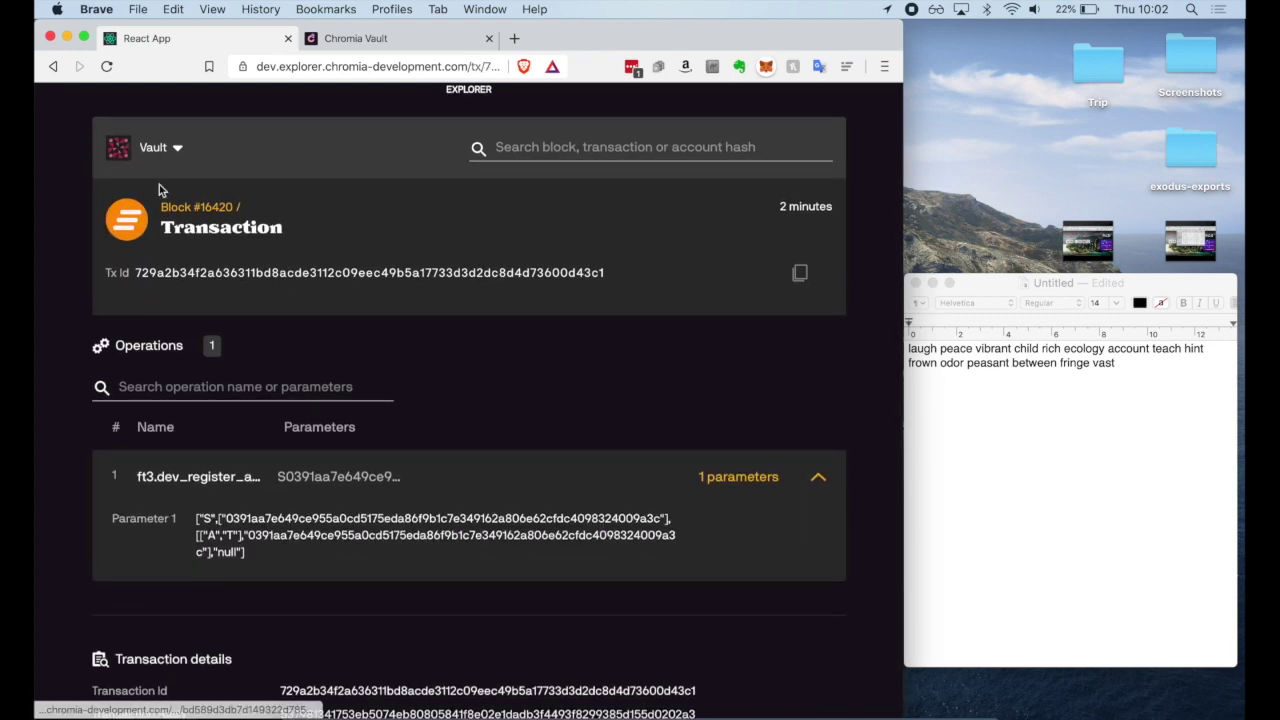
{"action": "left_click", "coordinate": [53, 66]}
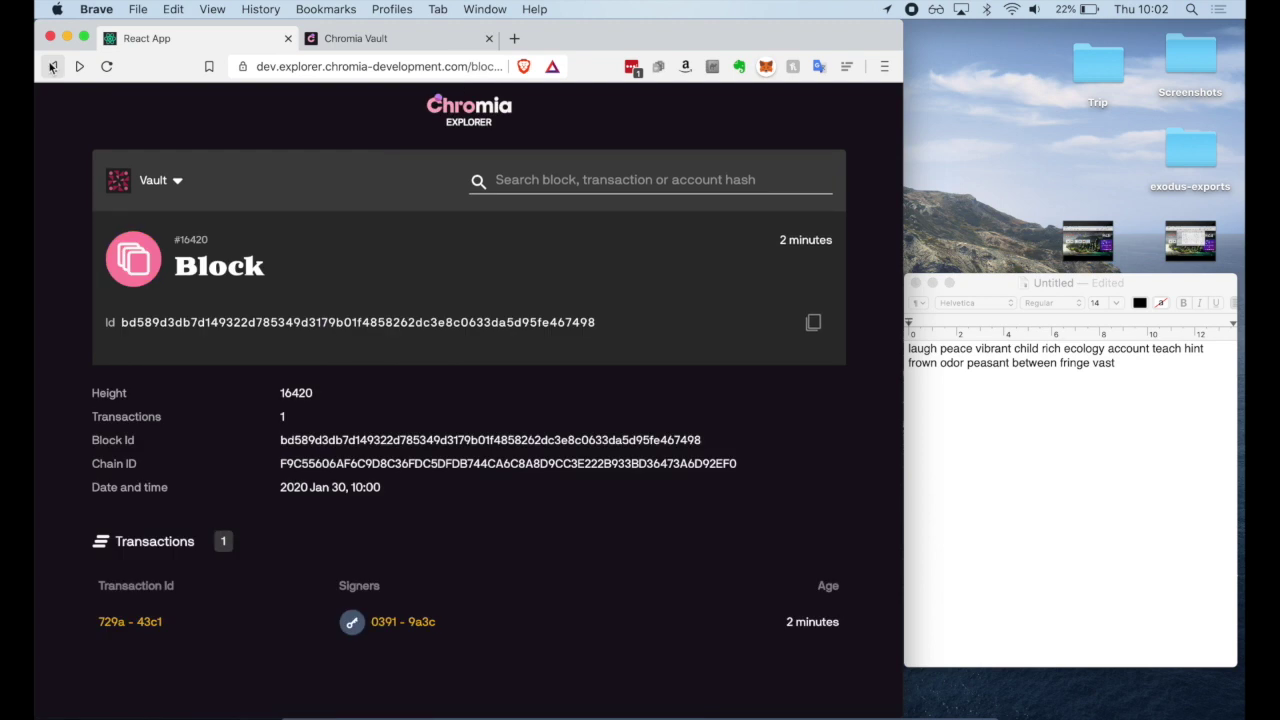
{"action": "left_click", "coordinate": [53, 66]}
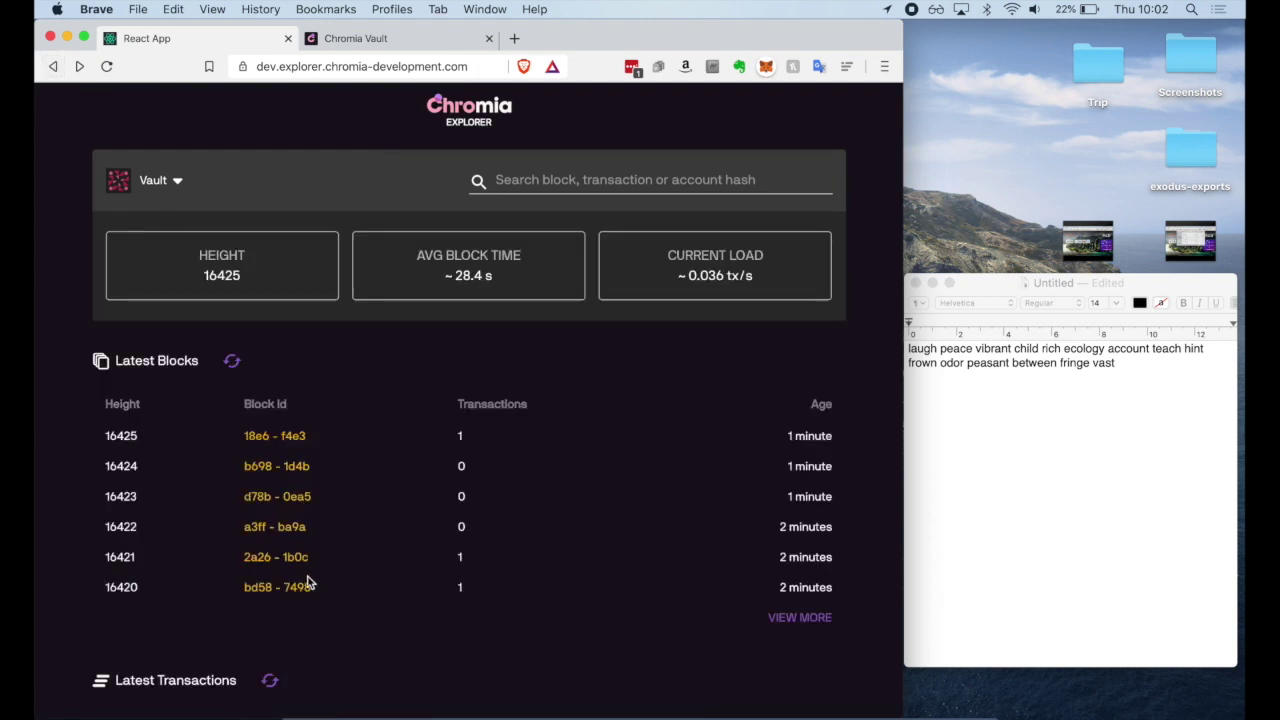
Step: Inspect block 16421's transaction, highlighting the 200 amount among its three parameters
{"action": "left_click", "coordinate": [292, 564]}
{"action": "left_click", "coordinate": [152, 617]}
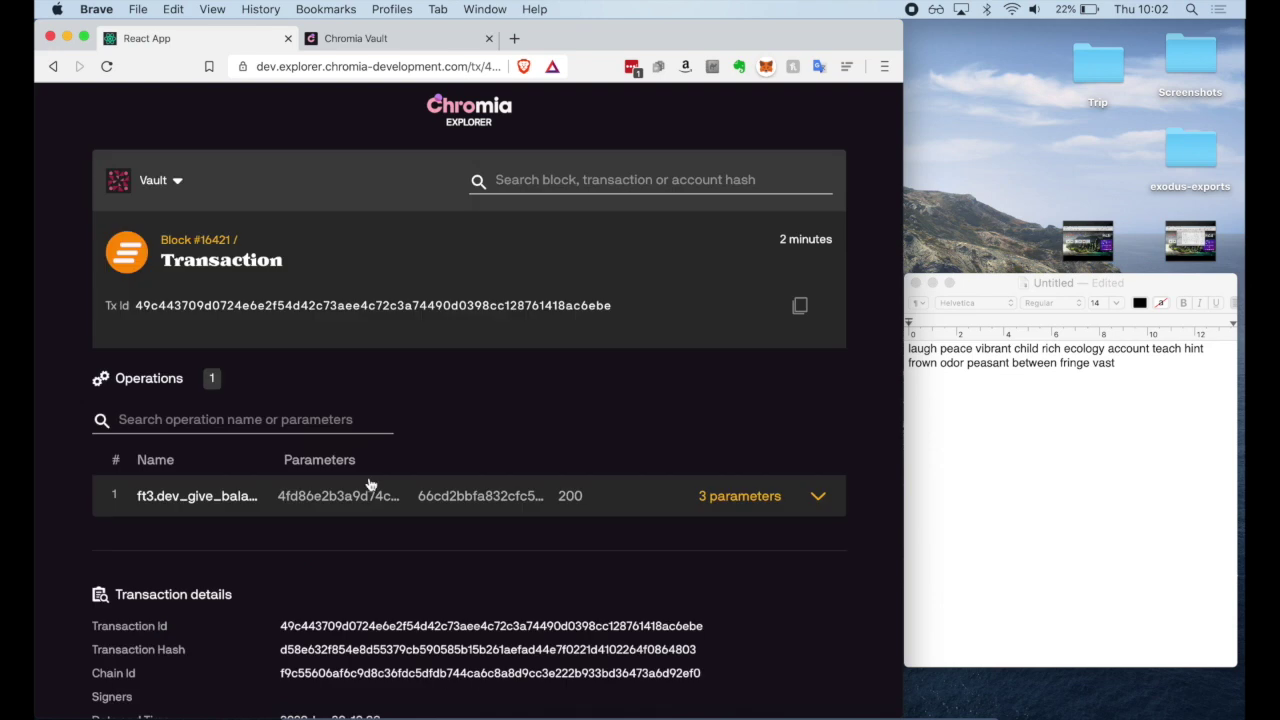
{"action": "scroll", "coordinate": [370, 485], "scroll_direction": "down", "scroll_amount": 2}
{"action": "scroll", "coordinate": [372, 482], "scroll_direction": "up", "scroll_amount": 1}
{"action": "left_click", "coordinate": [373, 482]}
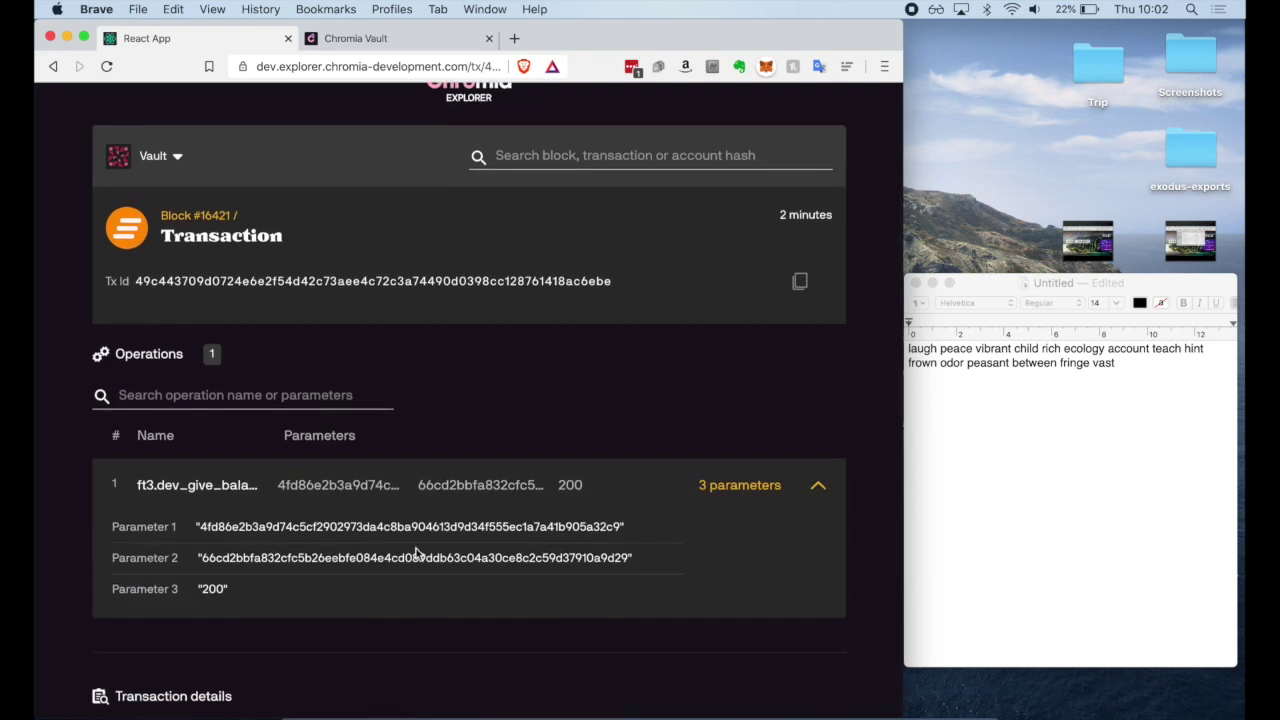
{"action": "double_click", "coordinate": [213, 589]}
{"action": "left_click", "coordinate": [58, 68]}
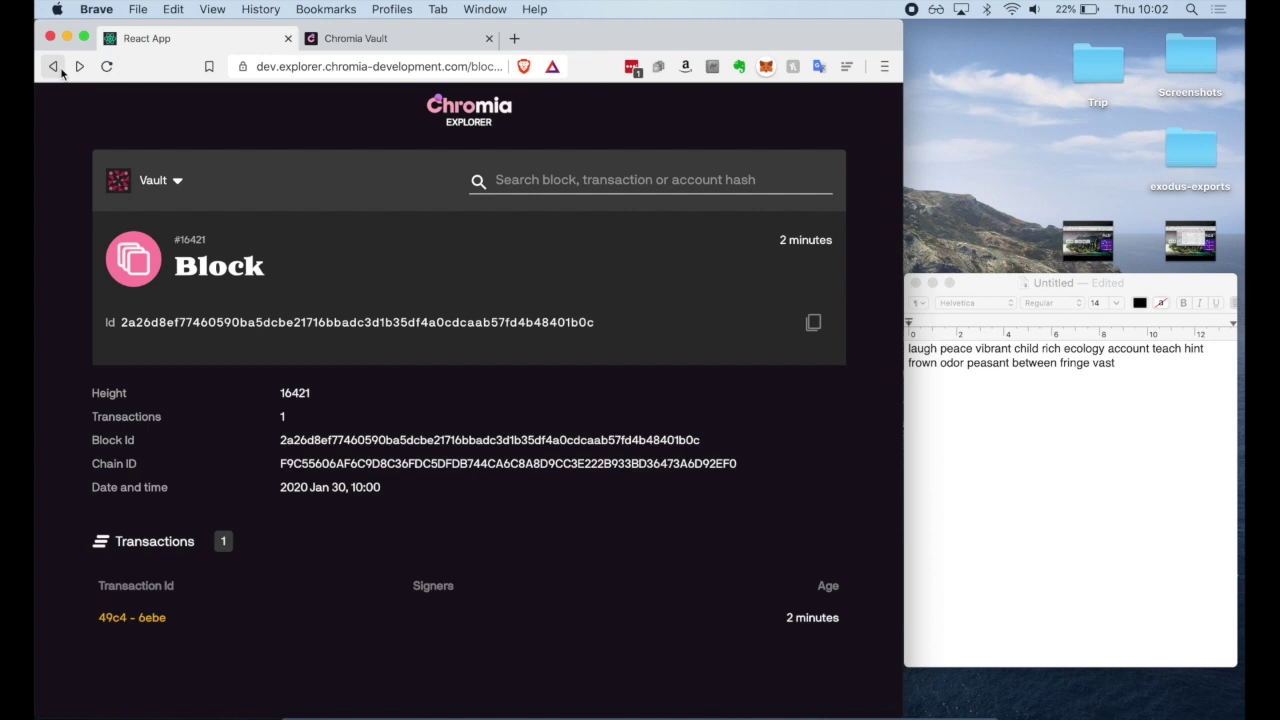
{"action": "left_click", "coordinate": [58, 68]}
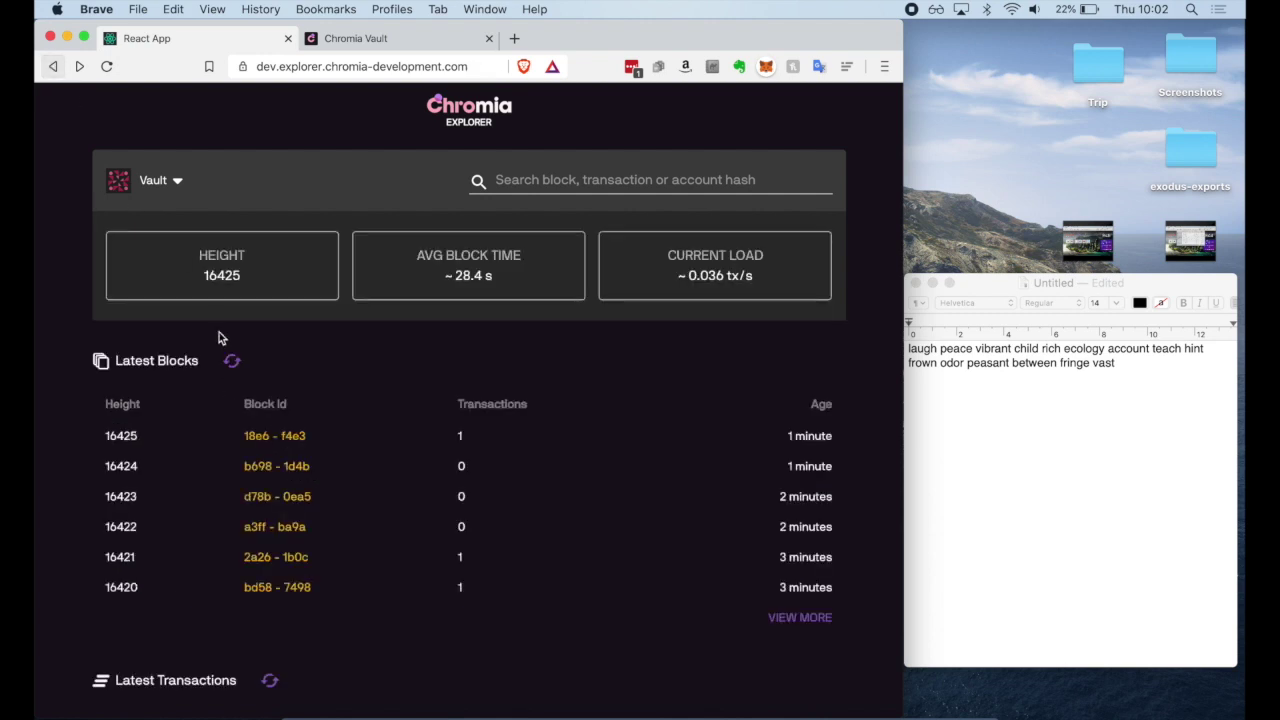
Step: Open transaction 56bc - 09e5 in block 16425, then return to the Vault chain overview
{"action": "left_click", "coordinate": [268, 437]}
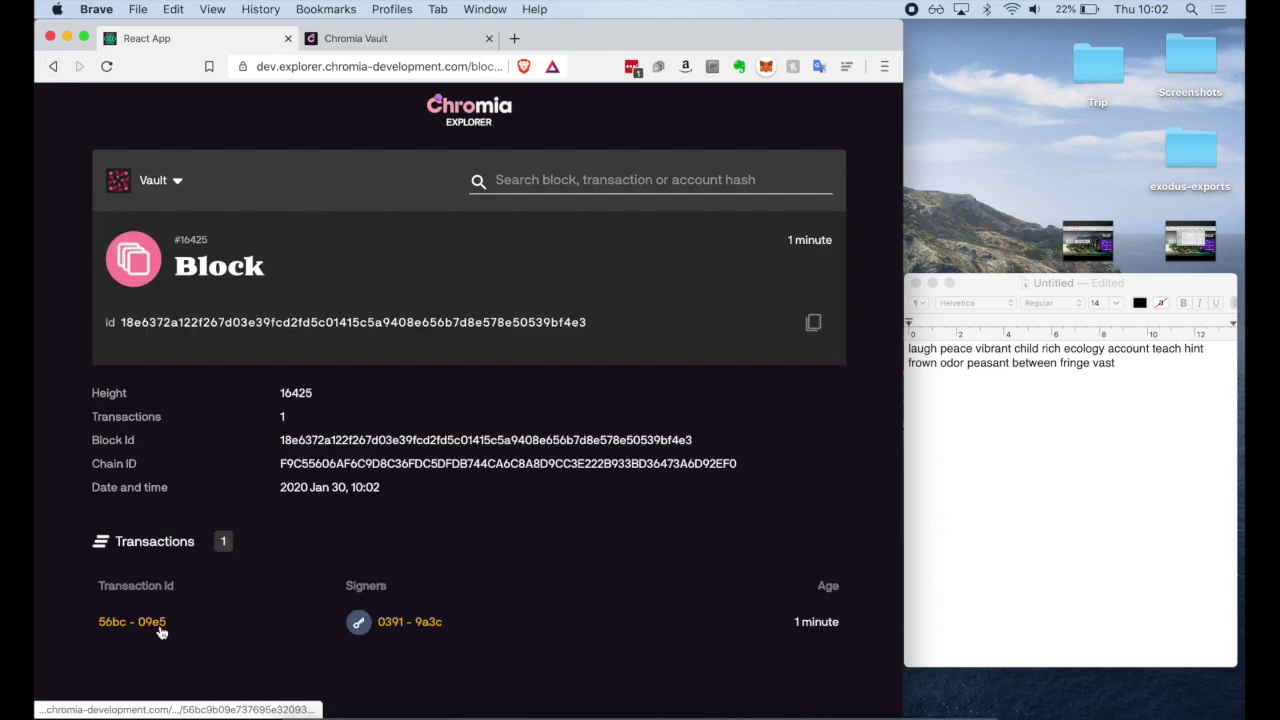
{"action": "left_click", "coordinate": [158, 626]}
{"action": "scroll", "coordinate": [423, 517], "scroll_direction": "down", "scroll_amount": 3}
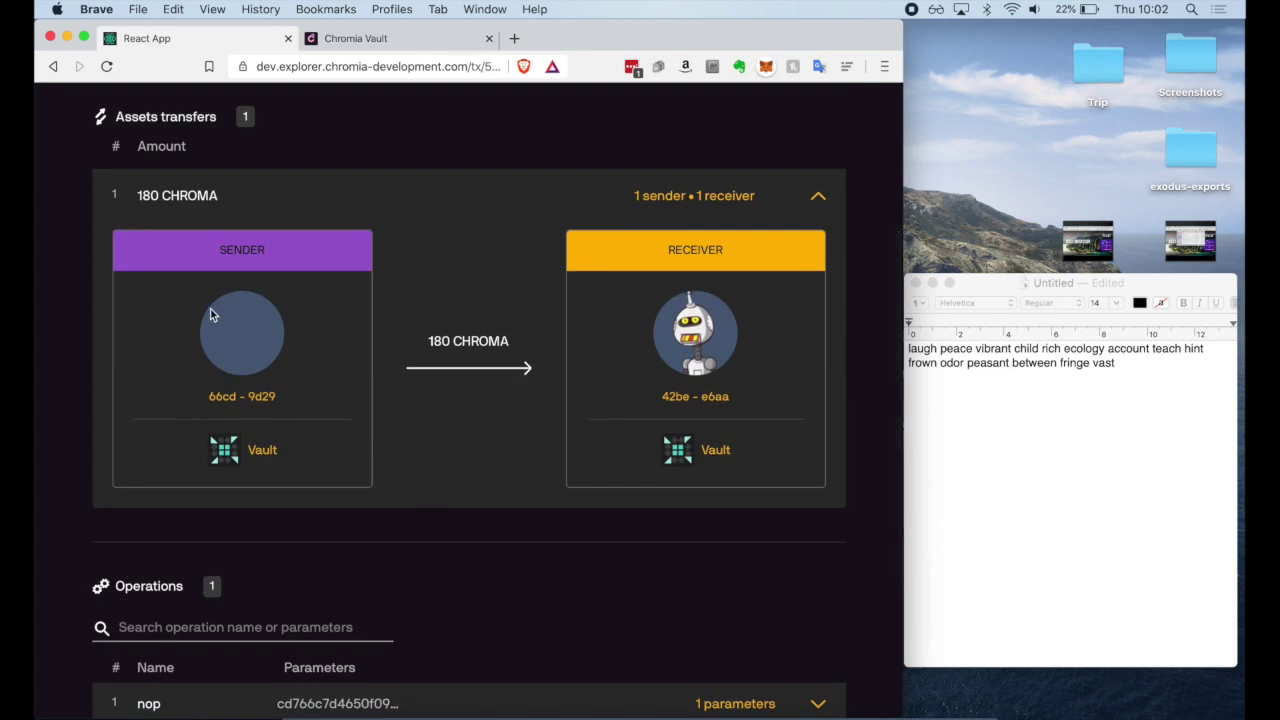
{"action": "scroll", "coordinate": [726, 400], "scroll_direction": "up", "scroll_amount": 3}
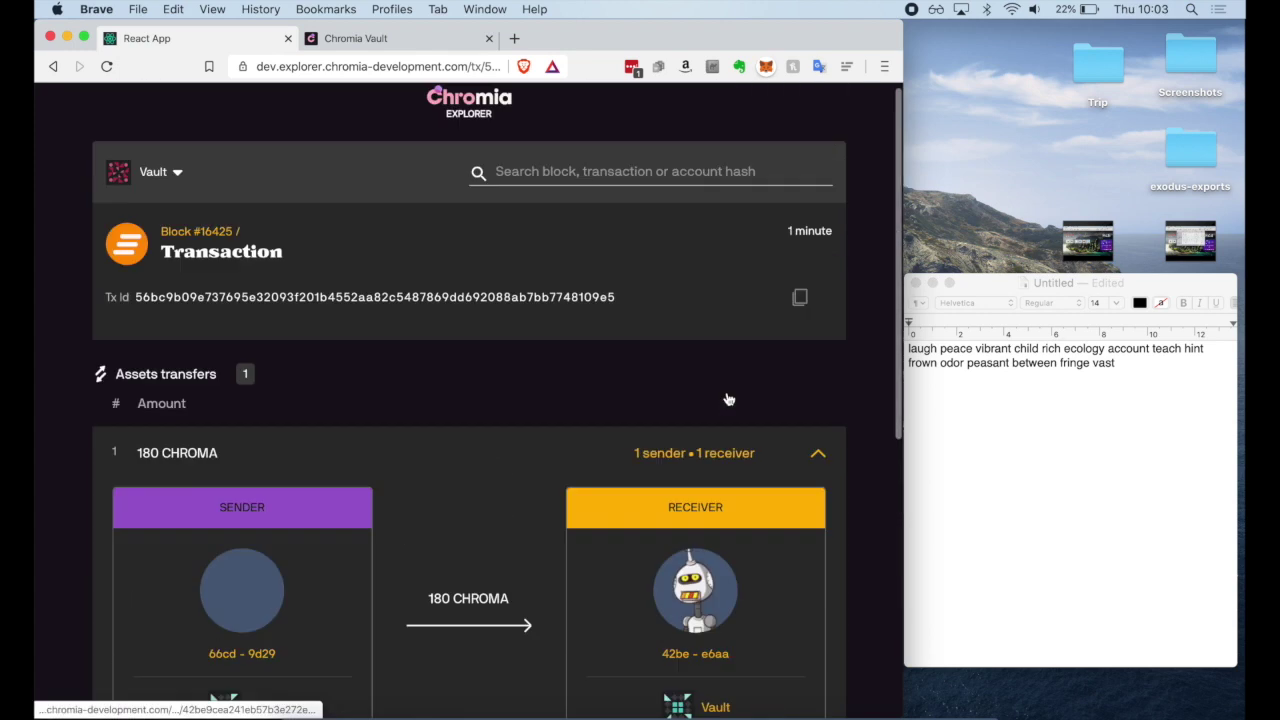
{"action": "left_click", "coordinate": [153, 180]}
{"action": "left_click", "coordinate": [115, 329]}
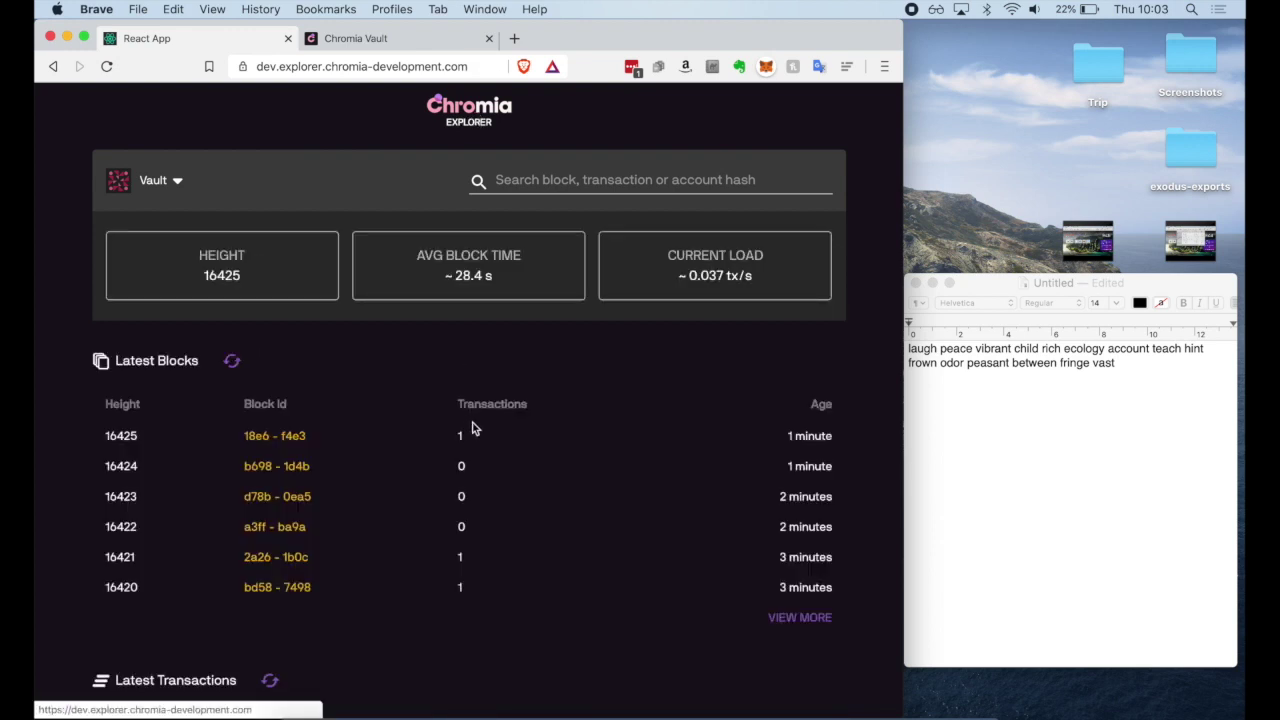
Step: View the Vault receive address, reload the page and sign back in
{"action": "left_click", "coordinate": [400, 40]}
{"action": "scroll", "coordinate": [523, 325], "scroll_direction": "up", "scroll_amount": 5}
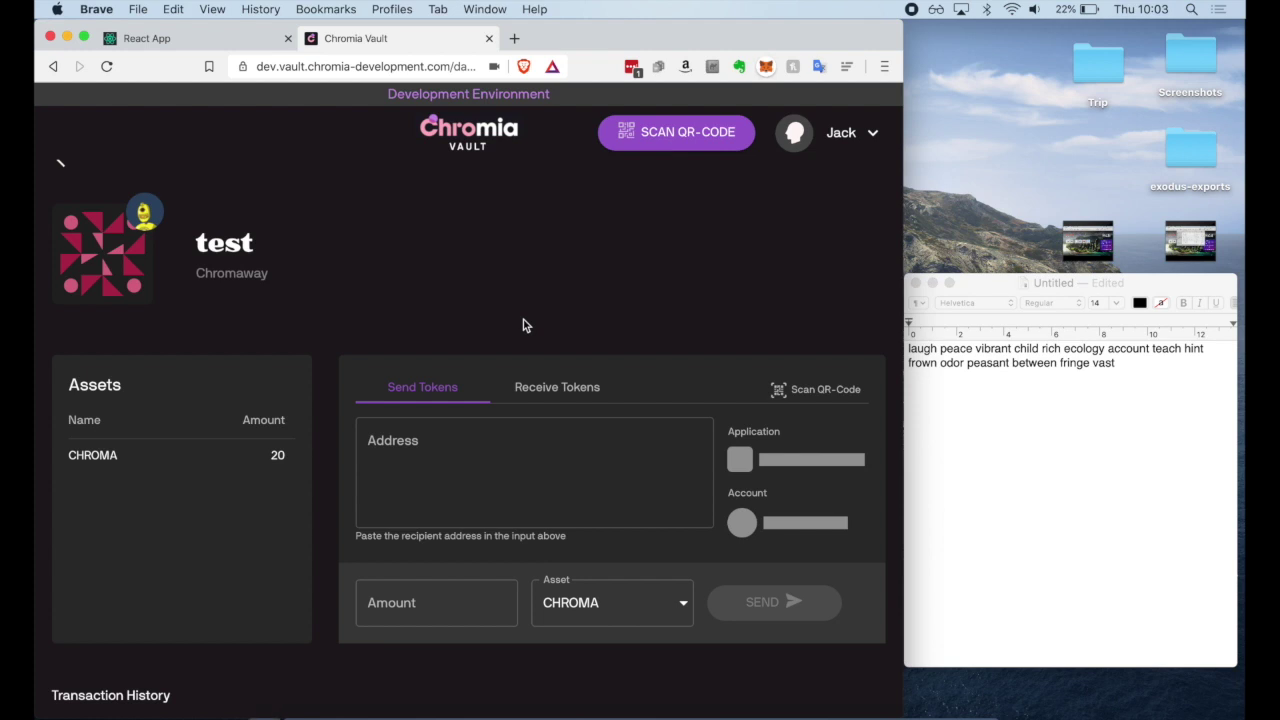
{"action": "left_click", "coordinate": [562, 401]}
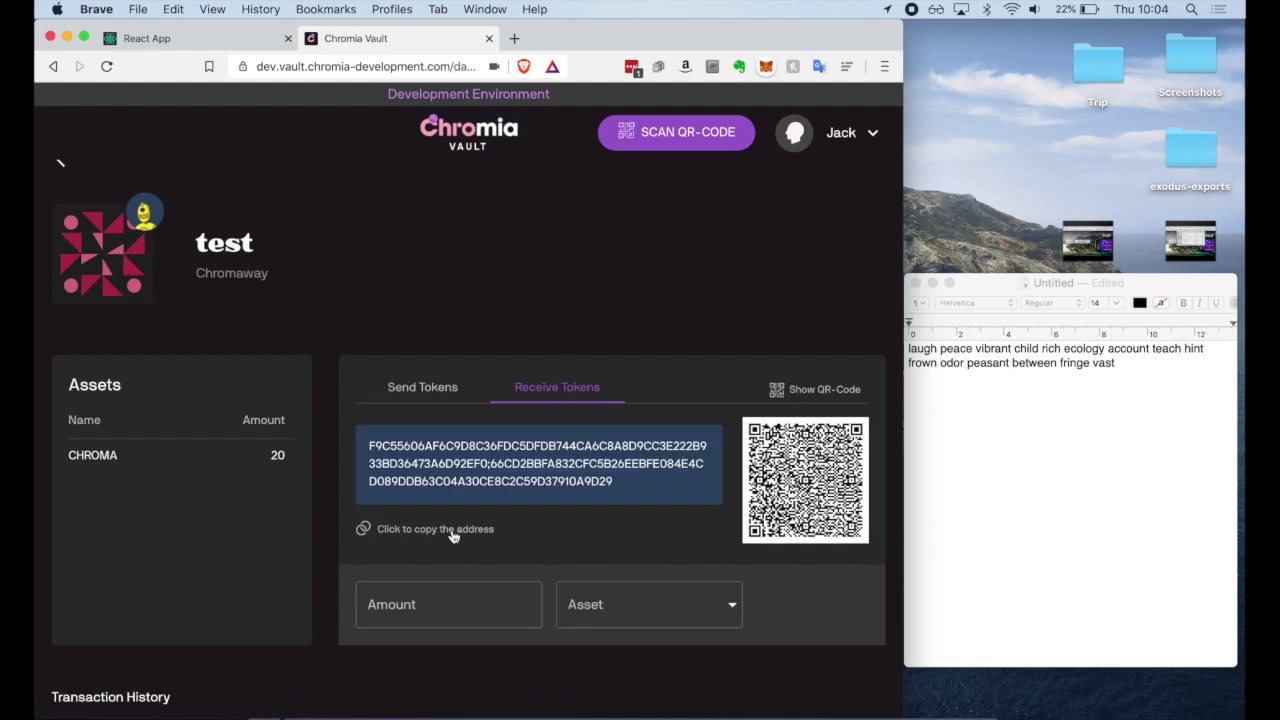
{"action": "scroll", "coordinate": [452, 537], "scroll_direction": "down", "scroll_amount": 5}
{"action": "scroll", "coordinate": [452, 532], "scroll_direction": "up", "scroll_amount": 6}
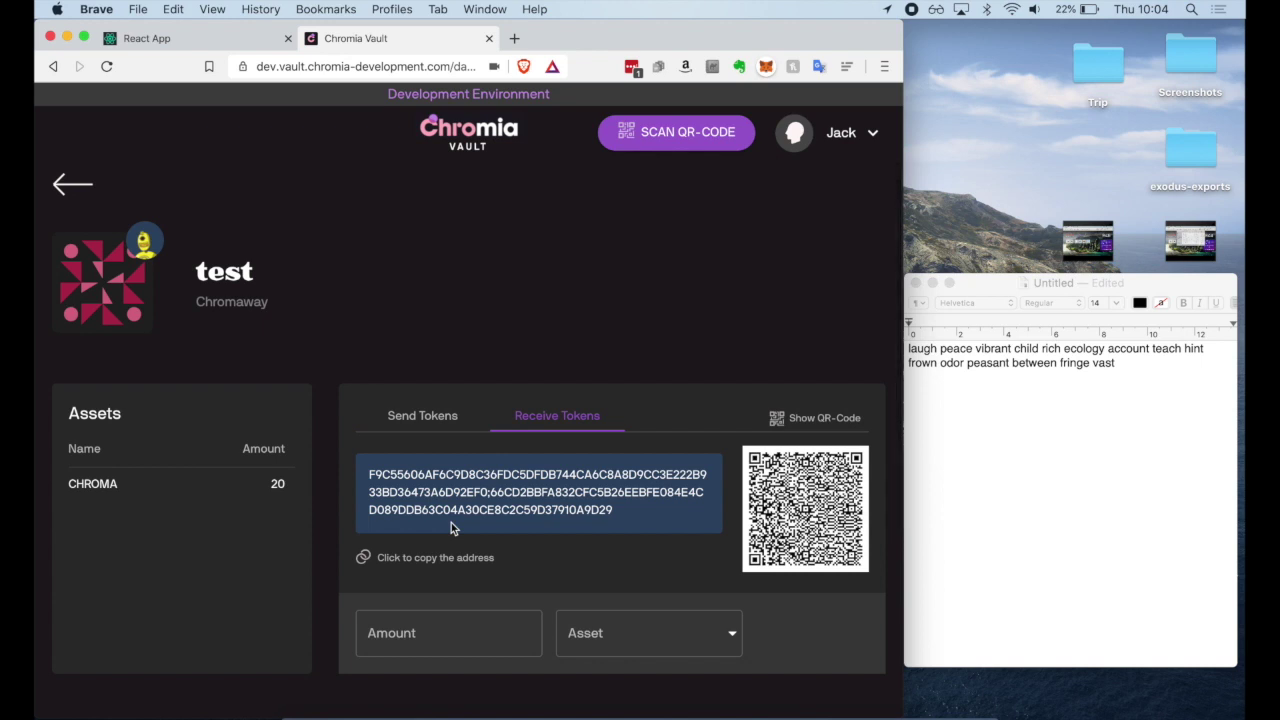
{"action": "key", "text": "super+r"}
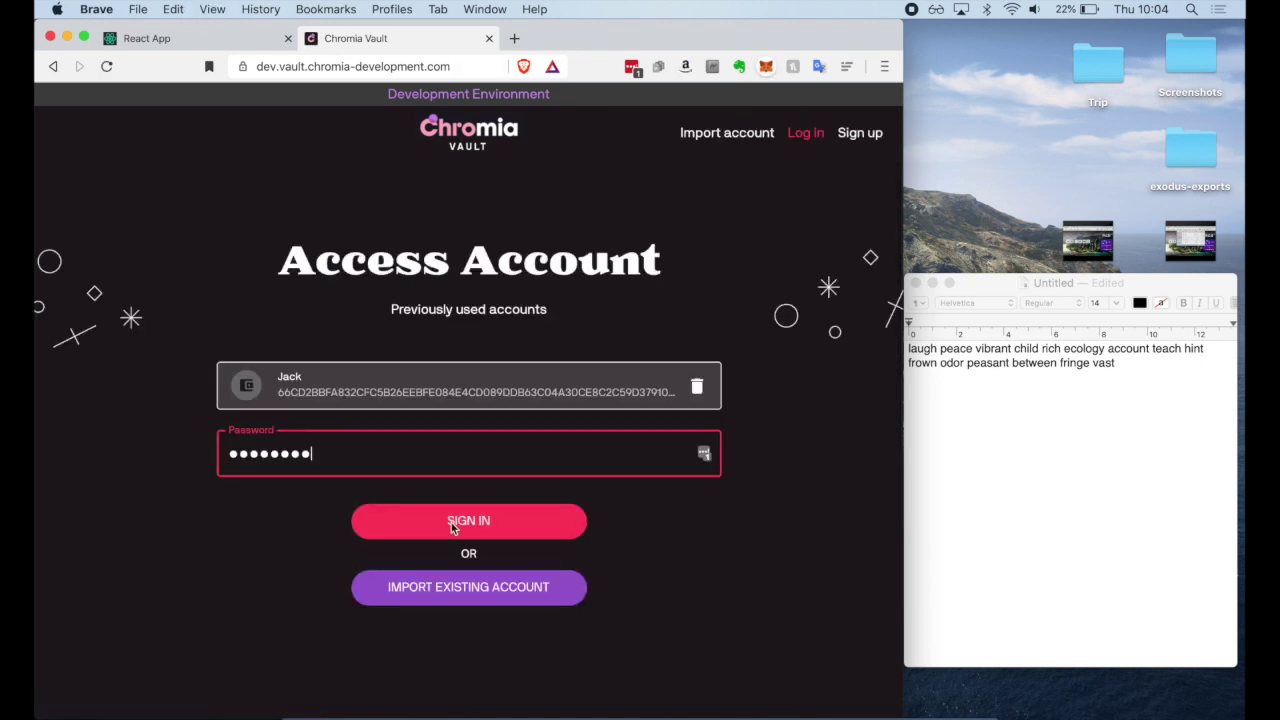
{"action": "left_click", "coordinate": [544, 540]}
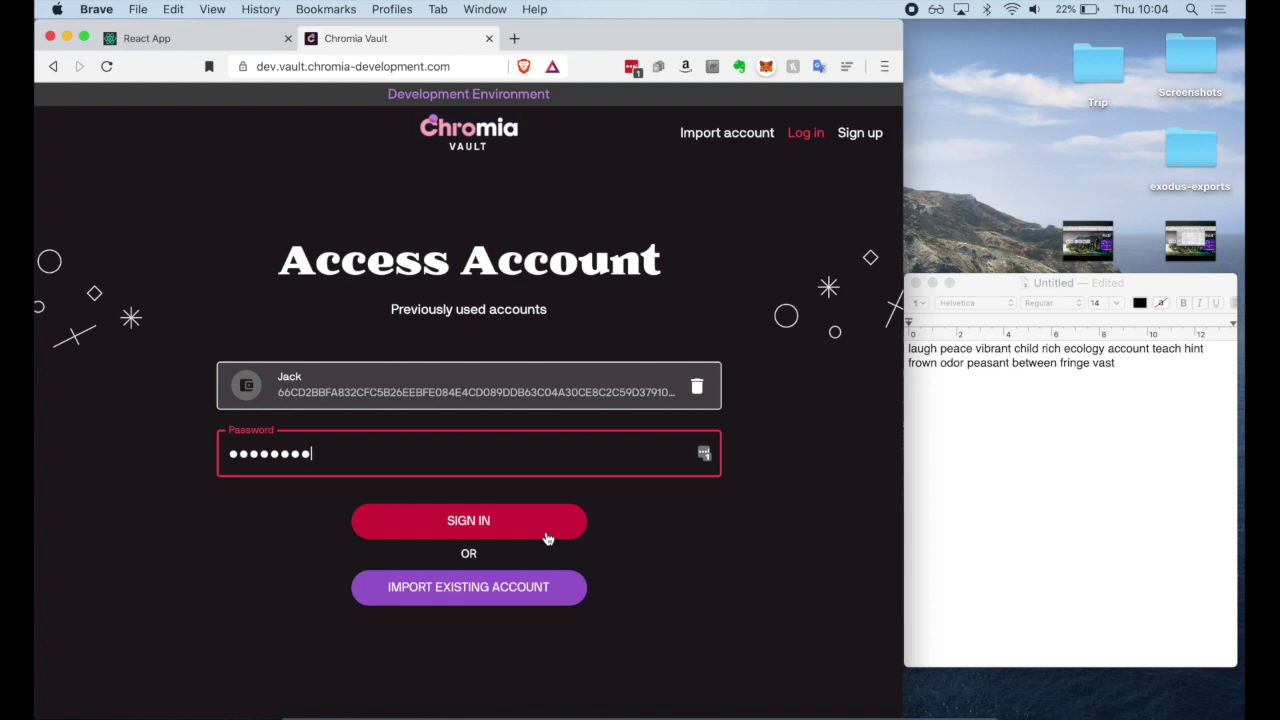
{"action": "left_click", "coordinate": [546, 538]}
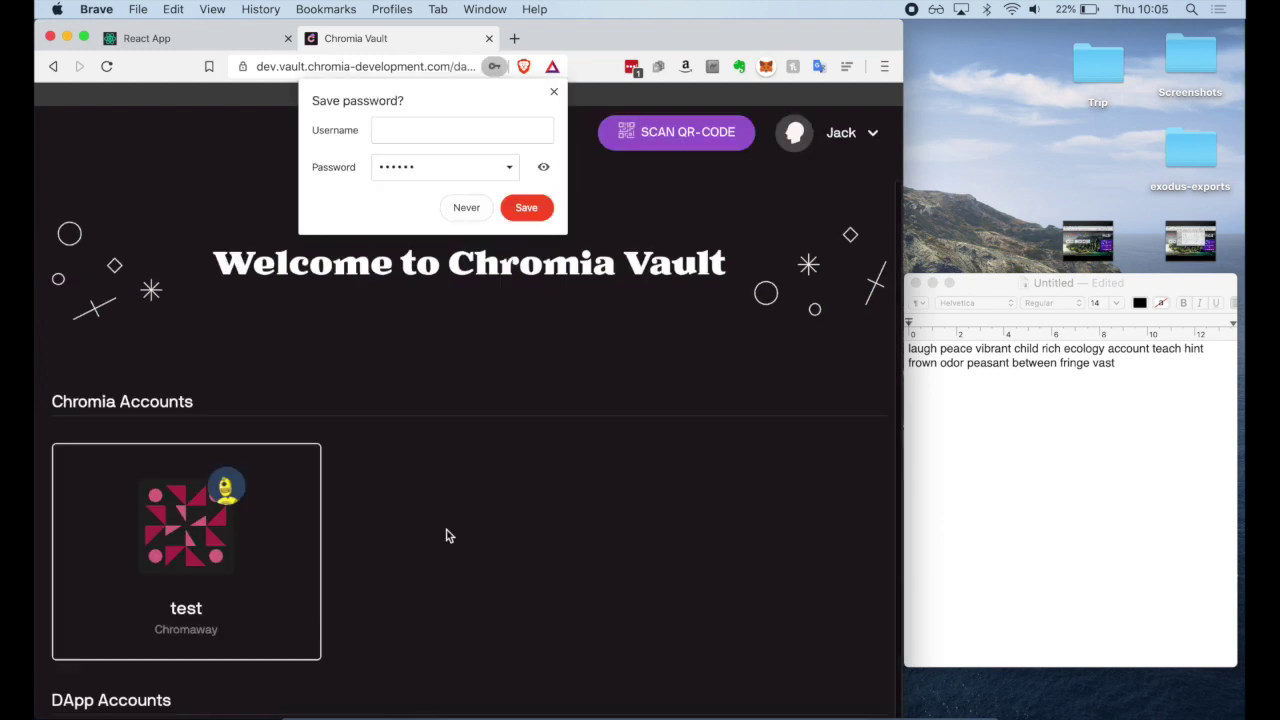
Step: Open the 70 CHROMA test account, copy the received 50 CHROMA transaction ID, and focus Explorer's search box
{"action": "left_click", "coordinate": [169, 502]}
{"action": "scroll", "coordinate": [571, 508], "scroll_direction": "down", "scroll_amount": 3}
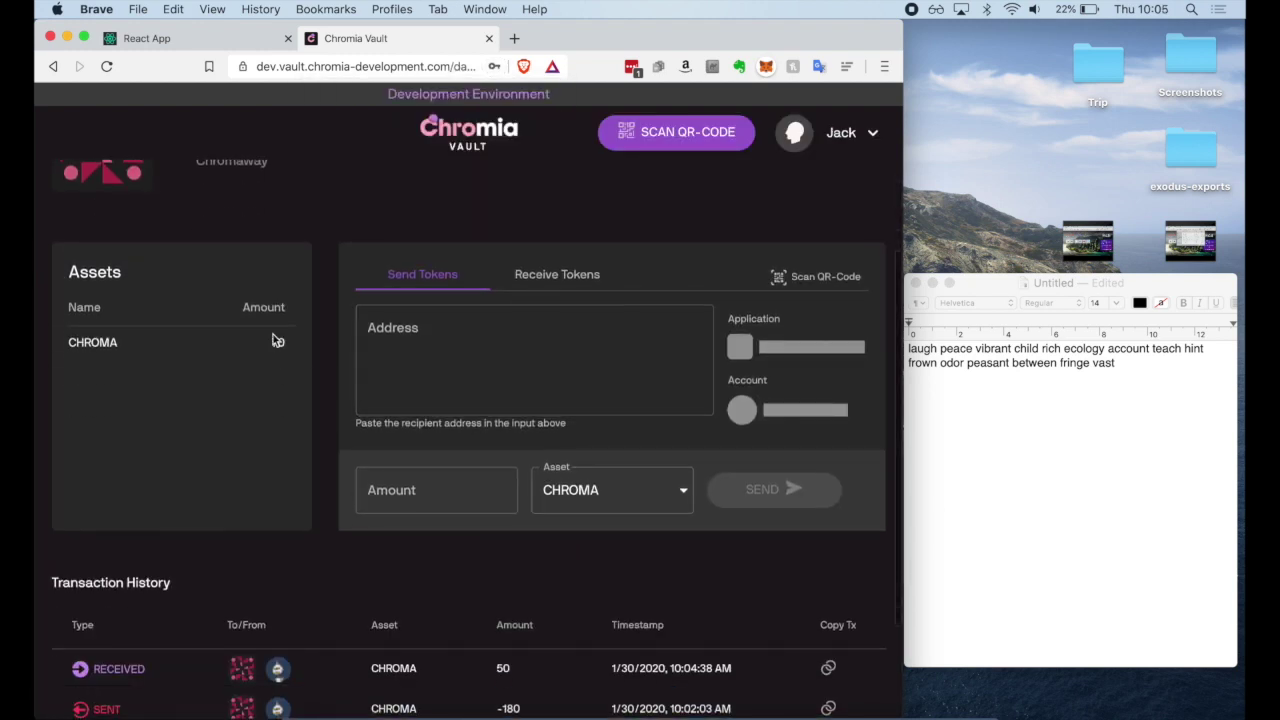
{"action": "left_click_drag", "start_coordinate": [270, 340], "coordinate": [352, 348]}
{"action": "left_click", "coordinate": [304, 355]}
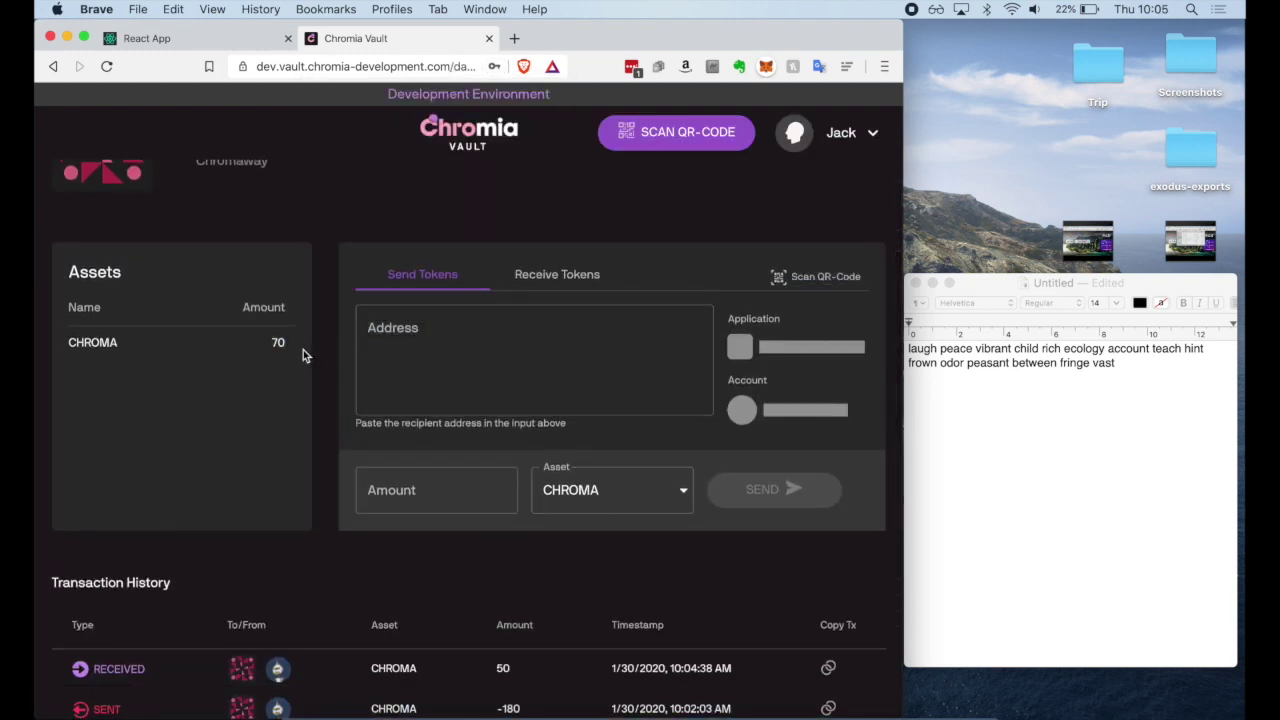
{"action": "scroll", "coordinate": [305, 350], "scroll_direction": "down", "scroll_amount": 3}
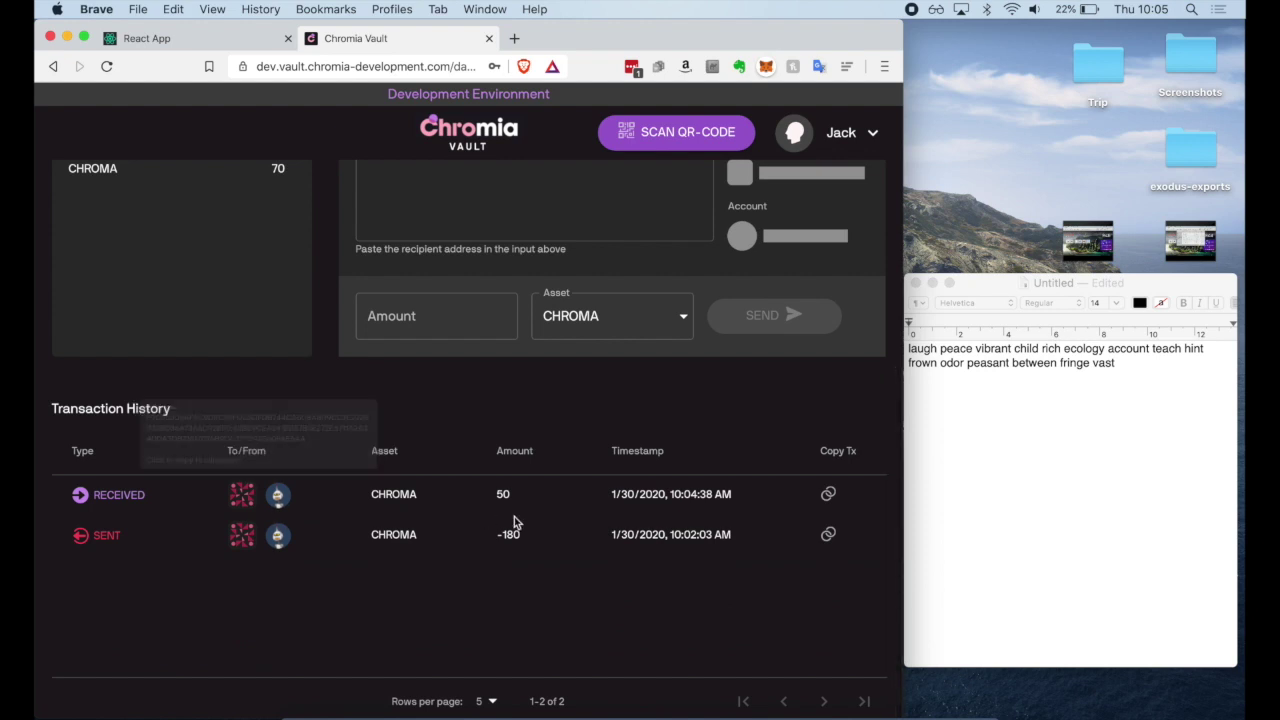
{"action": "left_click", "coordinate": [828, 494]}
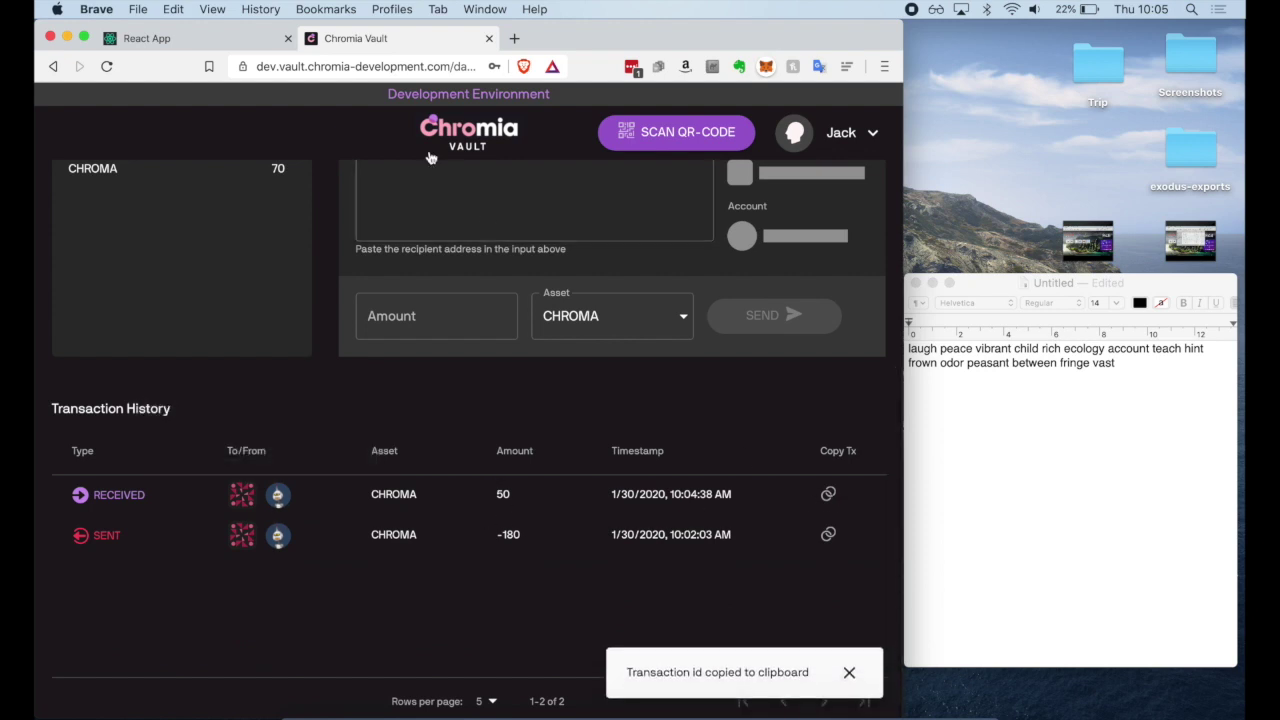
{"action": "left_click", "coordinate": [205, 38]}
{"action": "left_click", "coordinate": [617, 180]}
Step: Search Explorer for the pasted transaction hash and review its 50 CHROMA transfer details
{"action": "key", "text": "super+v"}
{"action": "left_click", "coordinate": [760, 228]}
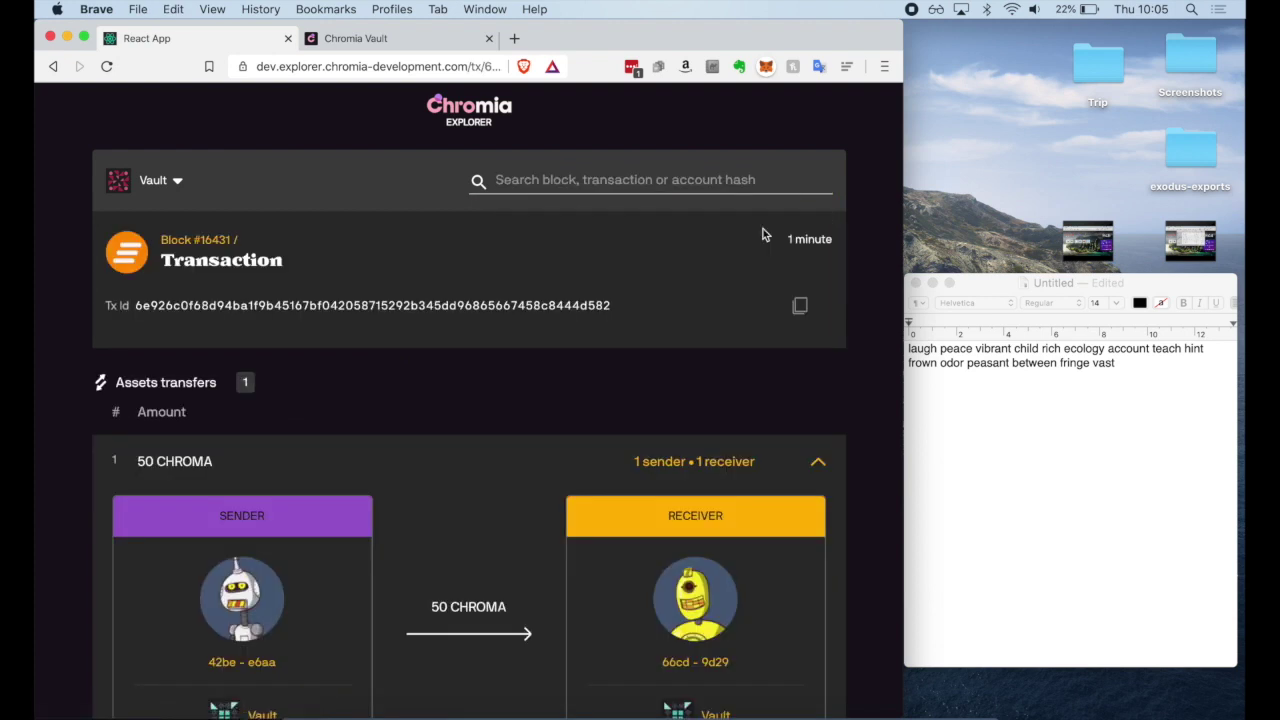
{"action": "scroll", "coordinate": [581, 417], "scroll_direction": "down", "scroll_amount": 2}
{"action": "scroll", "coordinate": [581, 417], "scroll_direction": "down", "scroll_amount": 5}
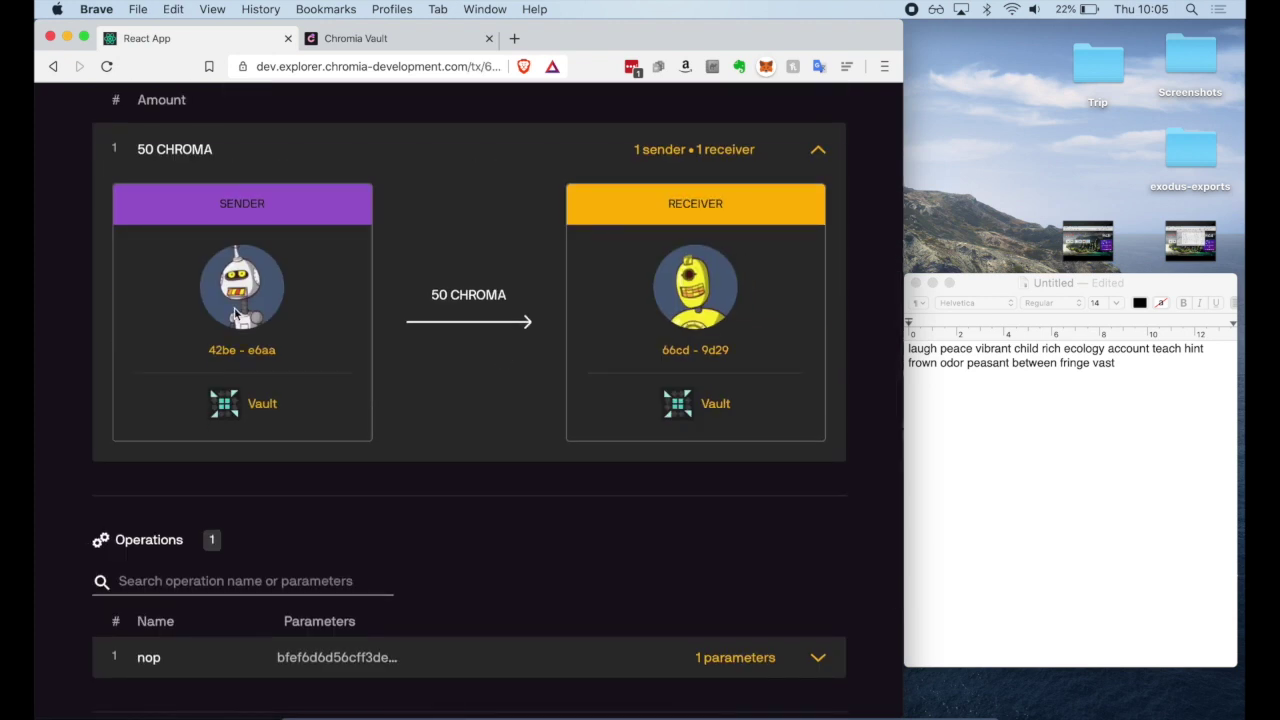
{"action": "scroll", "coordinate": [517, 366], "scroll_direction": "up", "scroll_amount": 1}
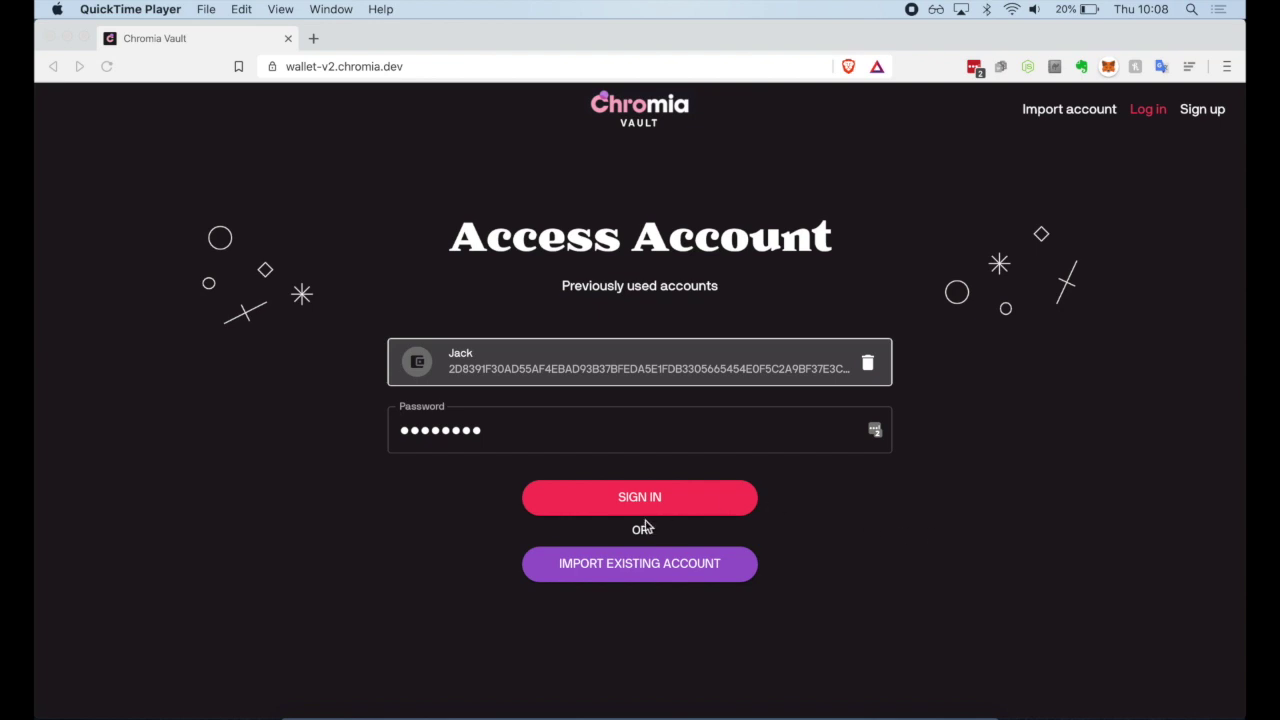
Step: Sign in to Chromia Vault, re-entering the account password after the first attempt is rejected
{"action": "left_click", "coordinate": [665, 498]}
{"action": "left_click", "coordinate": [665, 498]}
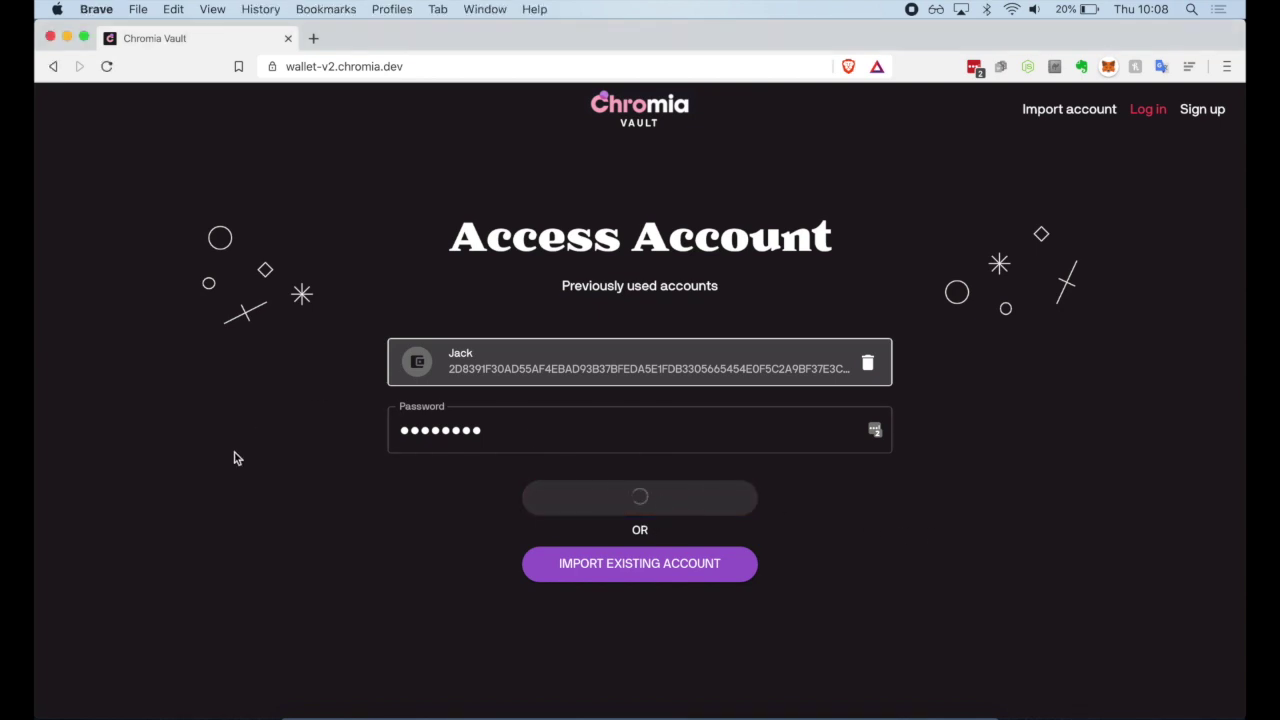
{"action": "left_click", "coordinate": [430, 430]}
{"action": "key", "text": "super+a"}
{"action": "type", "text": "********"}
{"action": "left_click", "coordinate": [663, 494]}
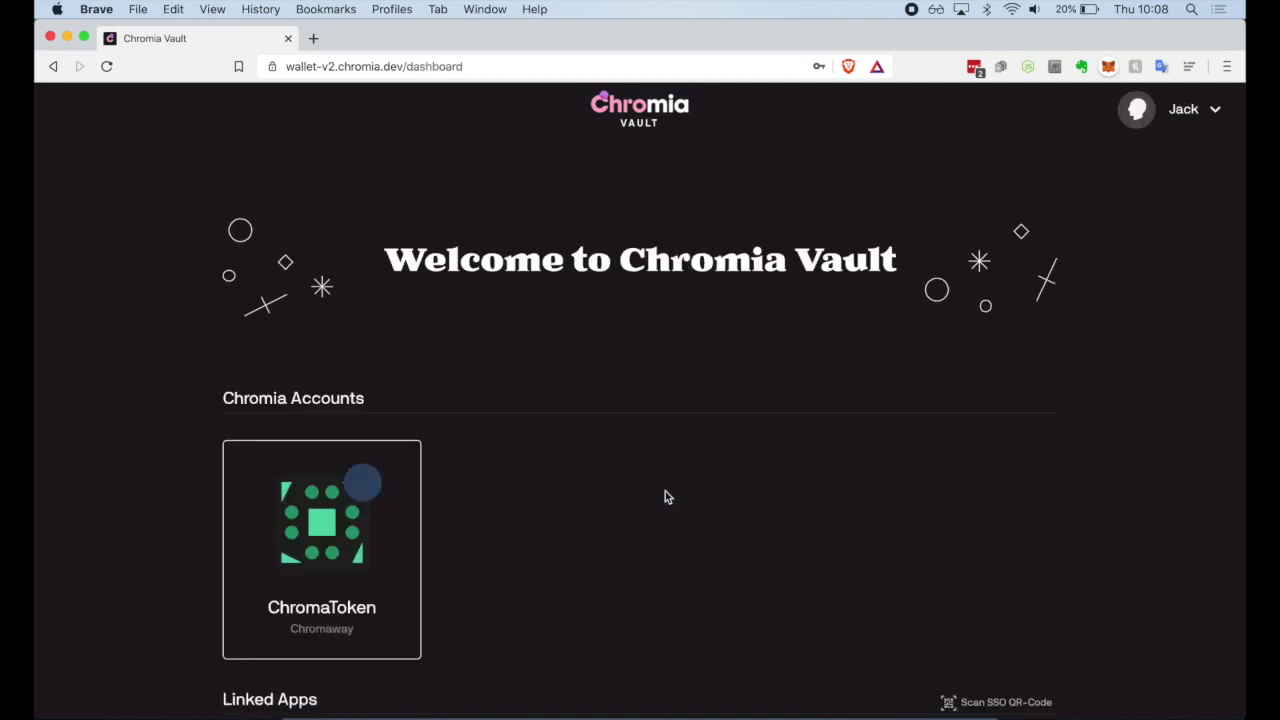
Step: Scroll the dashboard to review ChromaToken, the empty Linked Apps and unlinked Chromunity and Planetary
{"action": "scroll", "coordinate": [667, 497], "scroll_direction": "down", "scroll_amount": 5}
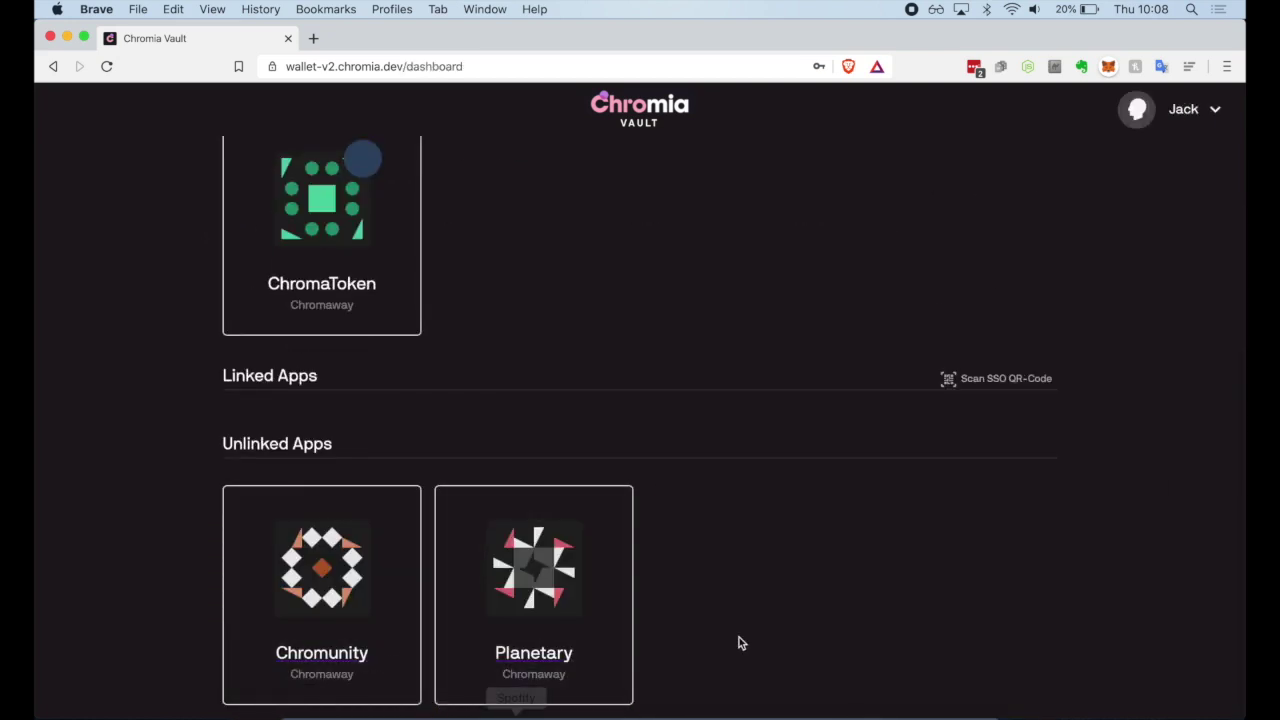
{"action": "triple_click", "coordinate": [214, 378]}
{"action": "left_click", "coordinate": [221, 378]}
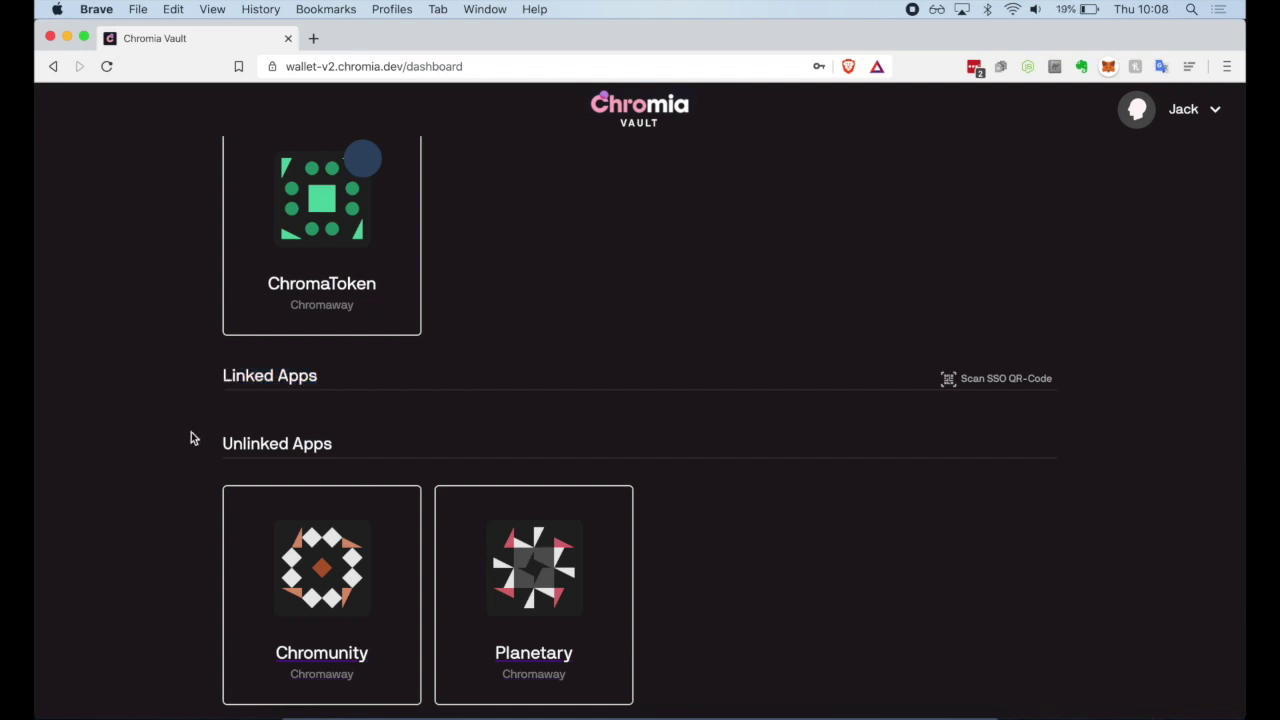
{"action": "left_click_drag", "start_coordinate": [219, 448], "coordinate": [400, 437]}
{"action": "left_click", "coordinate": [400, 431]}
{"action": "scroll", "coordinate": [400, 436], "scroll_direction": "up", "scroll_amount": 5}
{"action": "scroll", "coordinate": [400, 436], "scroll_direction": "down", "scroll_amount": 5}
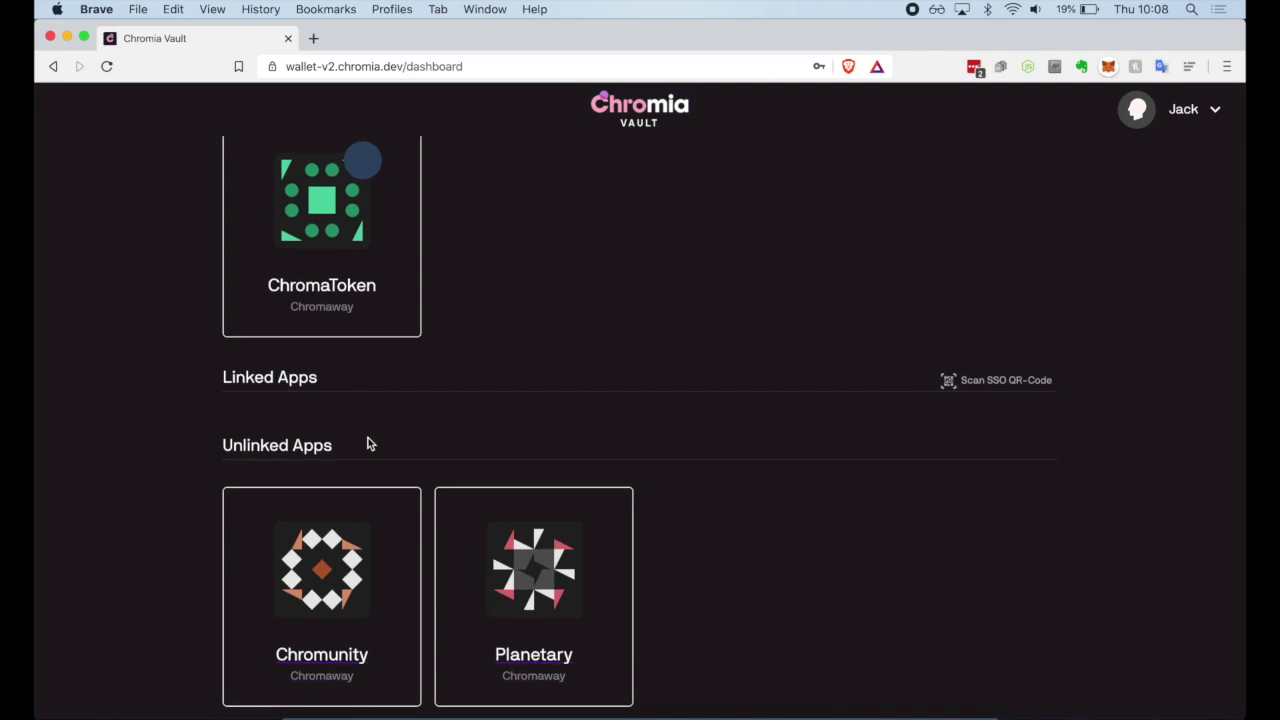
Step: Launch Chromunity from the Vault and enter a new account name on its login page
{"action": "left_click", "coordinate": [362, 553]}
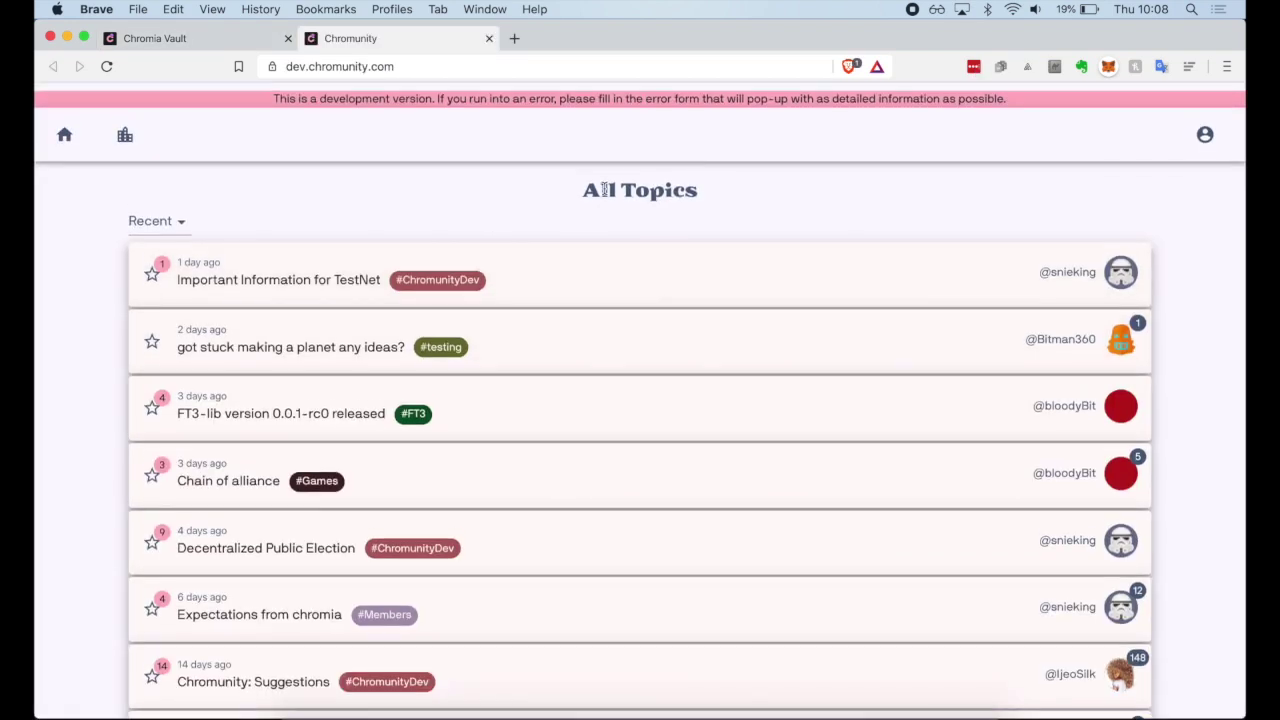
{"action": "scroll", "coordinate": [590, 400], "scroll_direction": "down", "scroll_amount": 2}
{"action": "scroll", "coordinate": [590, 400], "scroll_direction": "down", "scroll_amount": 2}
{"action": "scroll", "coordinate": [586, 400], "scroll_direction": "up", "scroll_amount": 4}
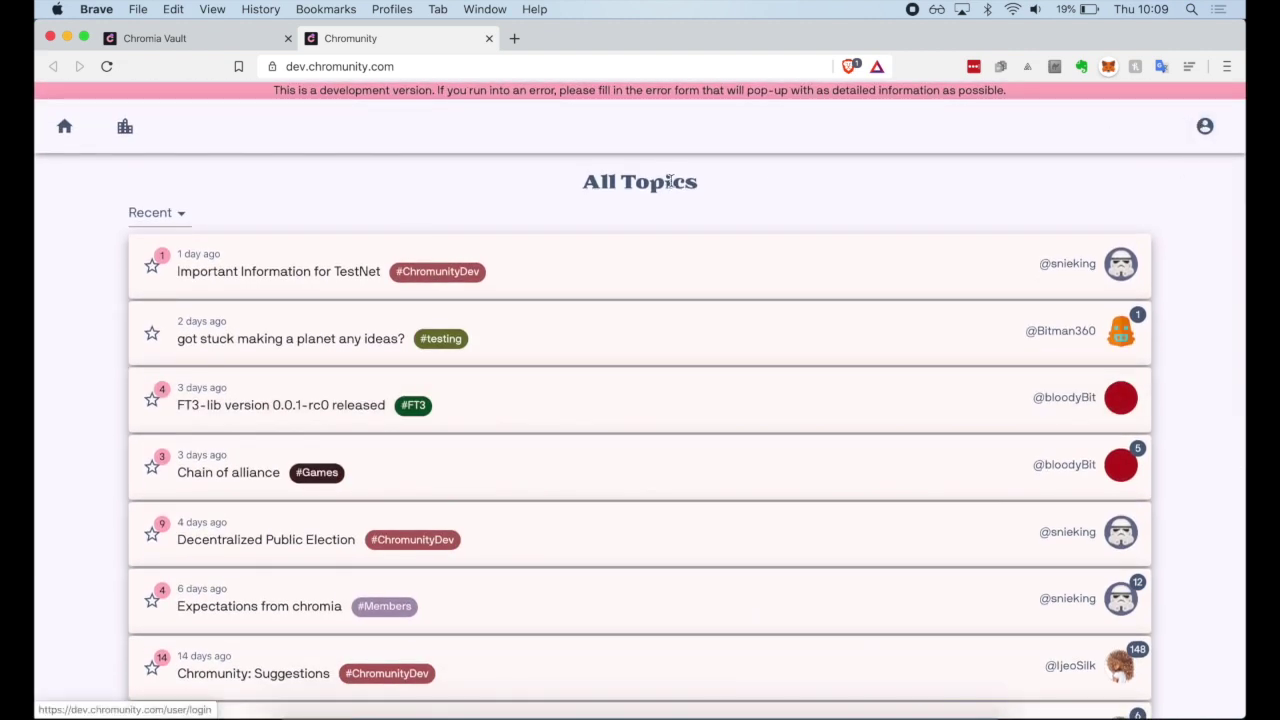
{"action": "left_click", "coordinate": [1205, 130]}
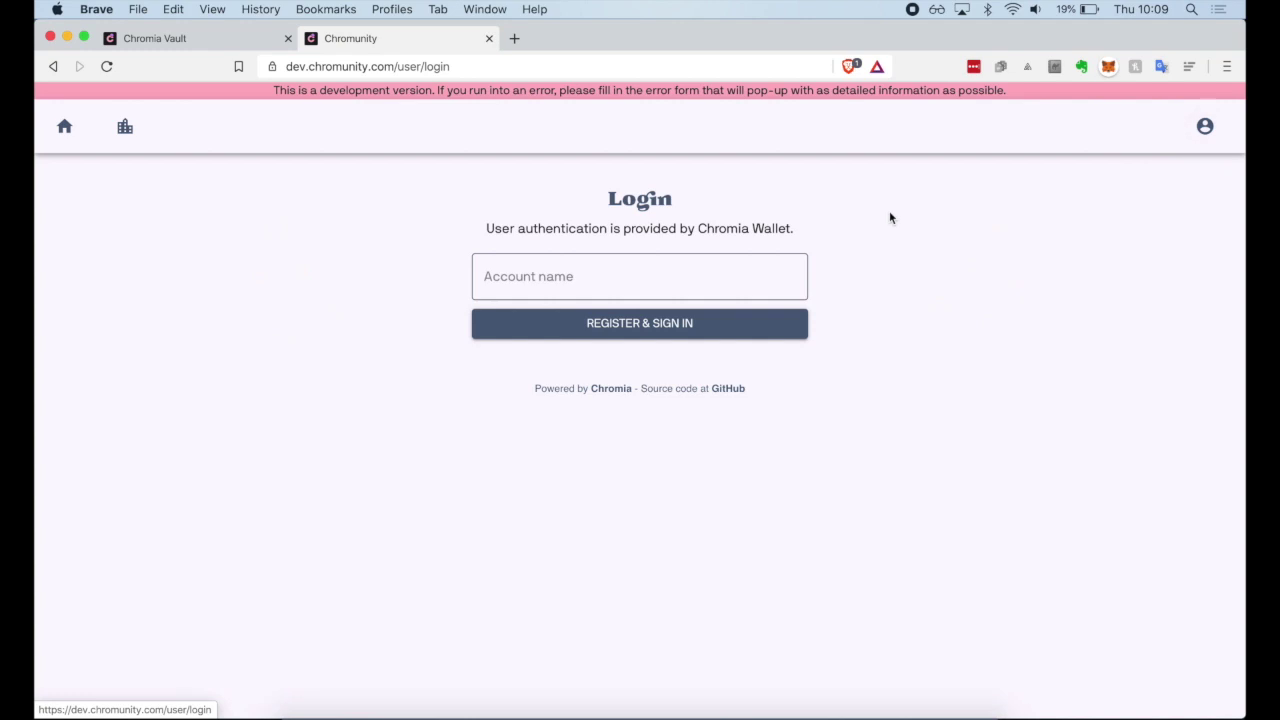
{"action": "left_click", "coordinate": [743, 290]}
{"action": "type", "text": "Jack"}
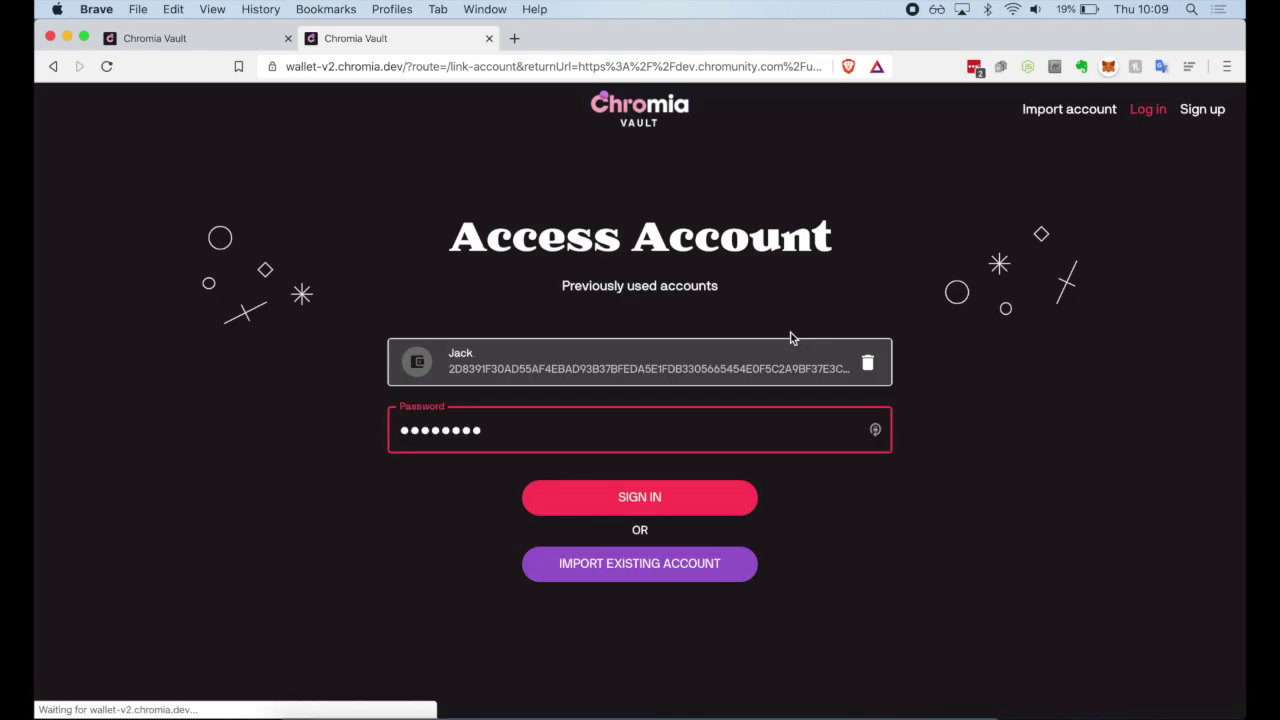
Step: Replace the autofilled password with the Vault password, sign in, and open the profile page
{"action": "key", "text": "super+a"}
{"action": "key", "text": "BackSpace"}
{"action": "type", "text": "•••••"}
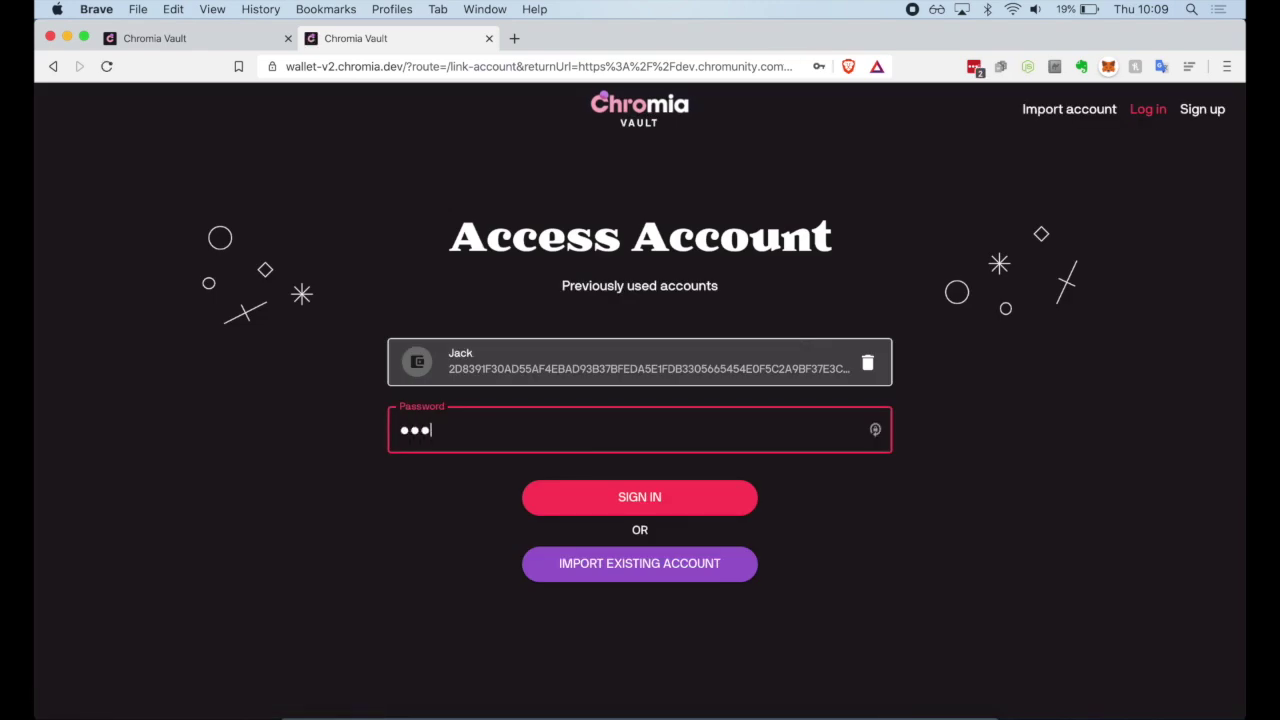
{"action": "left_click", "coordinate": [709, 503]}
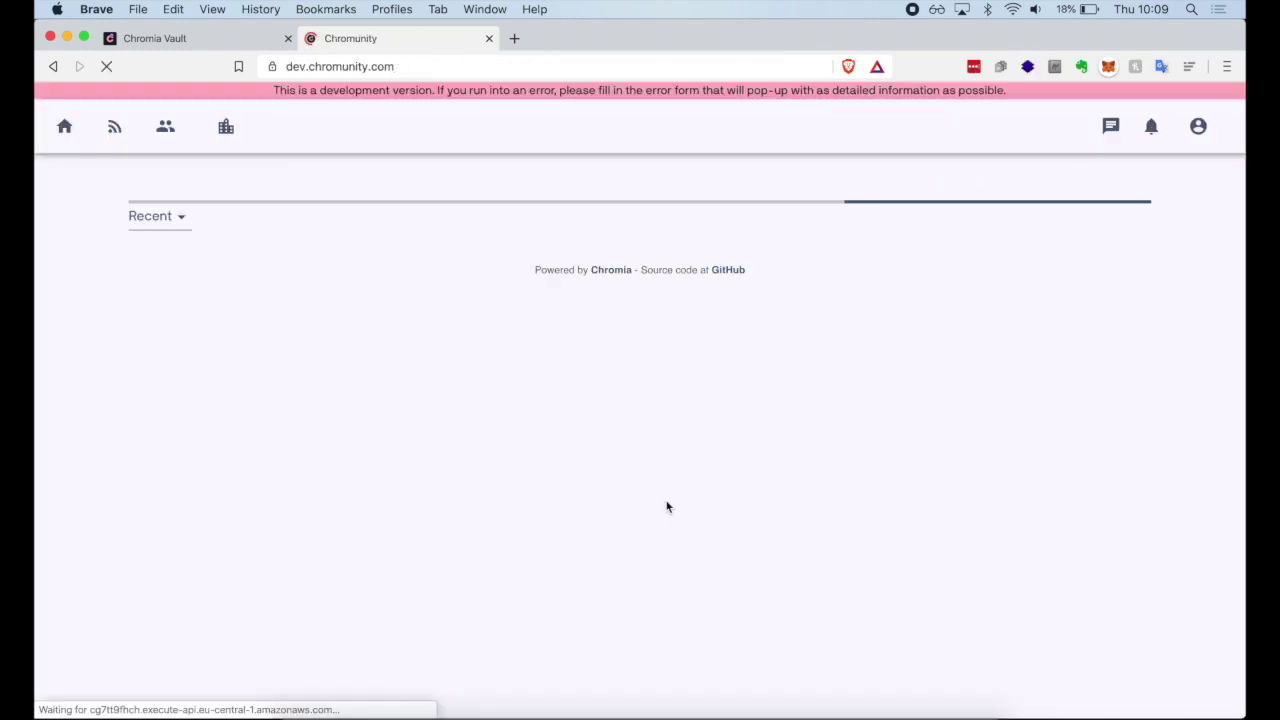
{"action": "left_click", "coordinate": [1200, 126]}
{"action": "left_click", "coordinate": [1203, 129]}
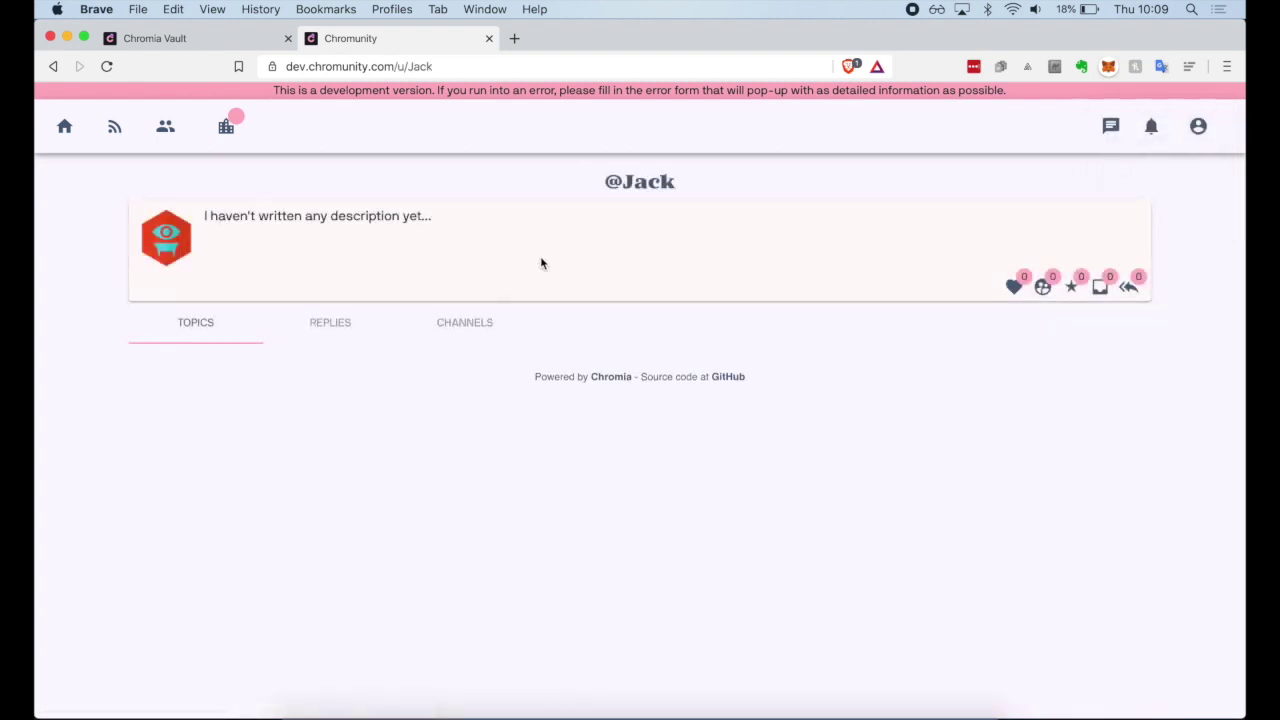
Step: Reload the Chromia Vault tab and sign back in with the account password
{"action": "left_click", "coordinate": [180, 38]}
{"action": "key", "text": "super+r"}
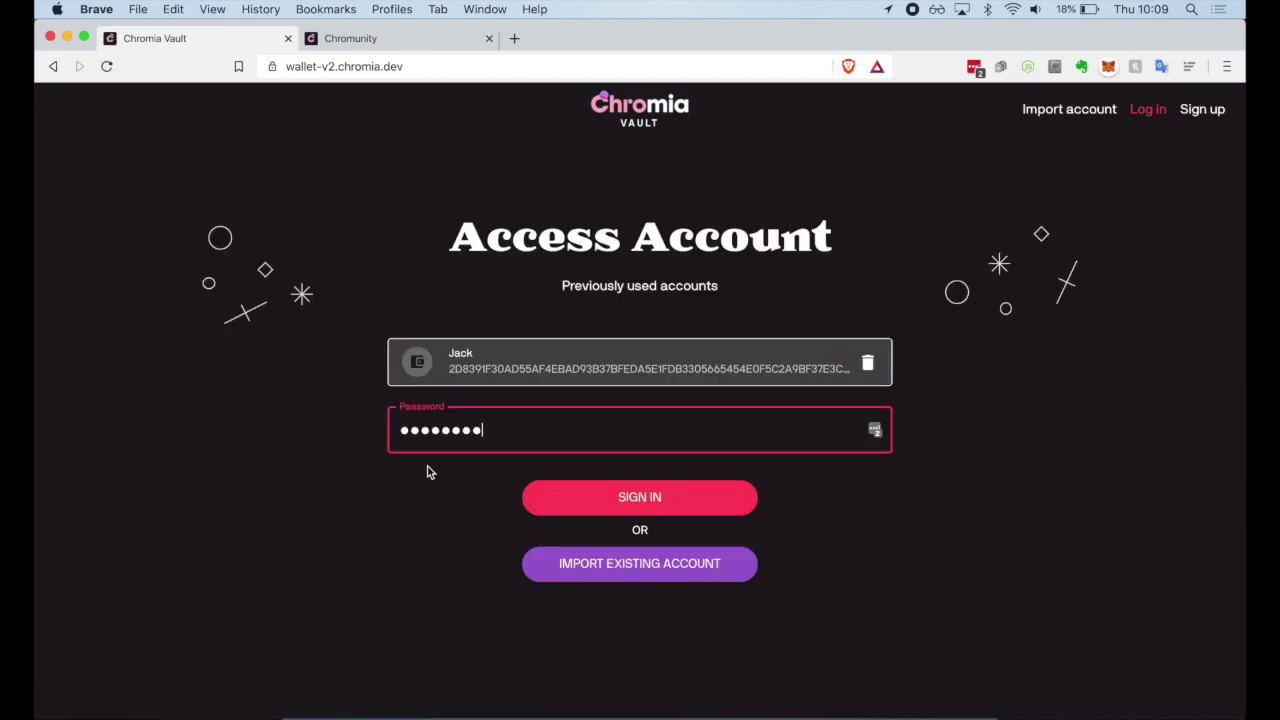
{"action": "key", "text": "super+a"}
{"action": "key", "text": "BackSpace"}
{"action": "type", "text": "******"}
{"action": "key", "text": "Return"}
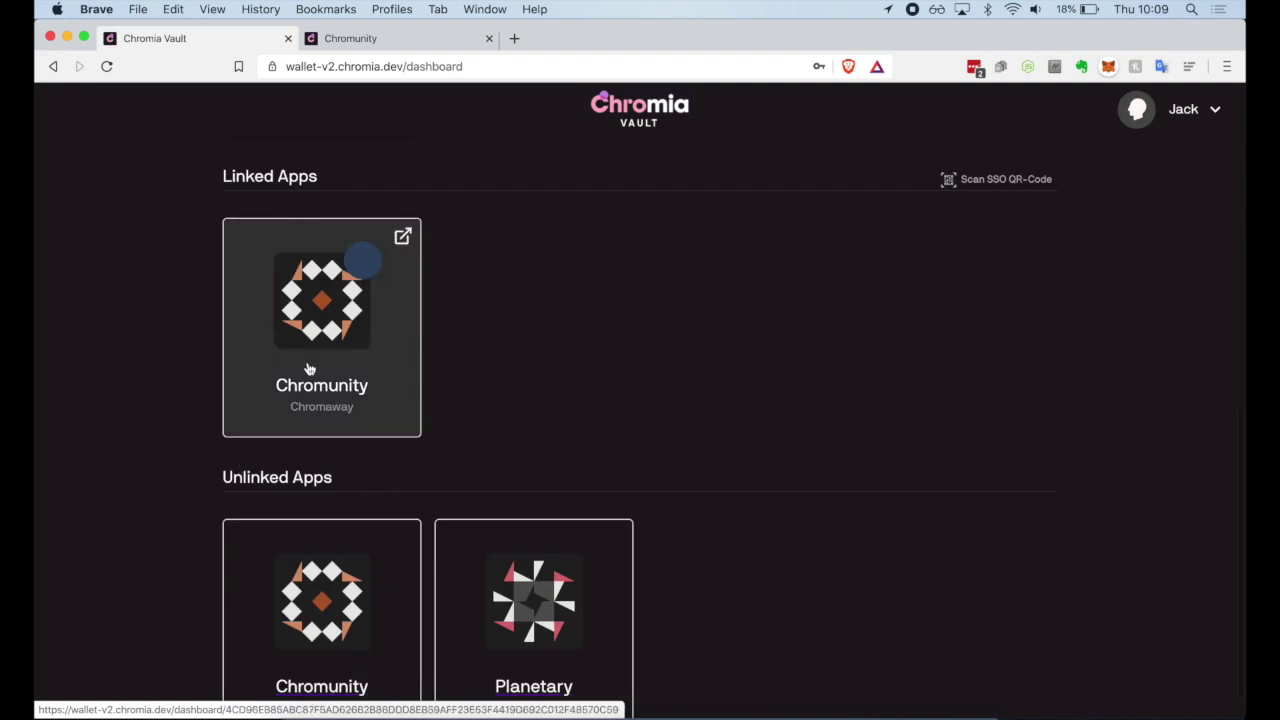
Step: Return to Chromunity and navigate to the All Topics list
{"action": "left_click", "coordinate": [389, 44]}
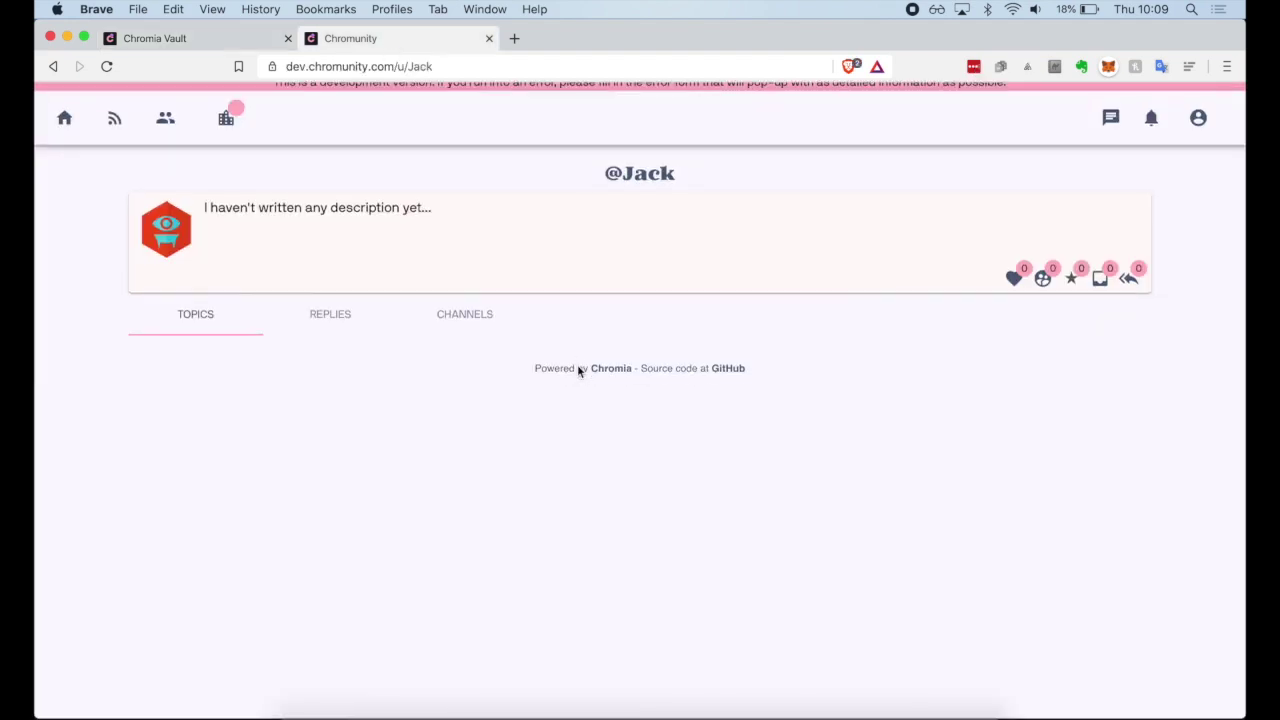
{"action": "scroll", "coordinate": [460, 300], "scroll_direction": "up", "scroll_amount": 1}
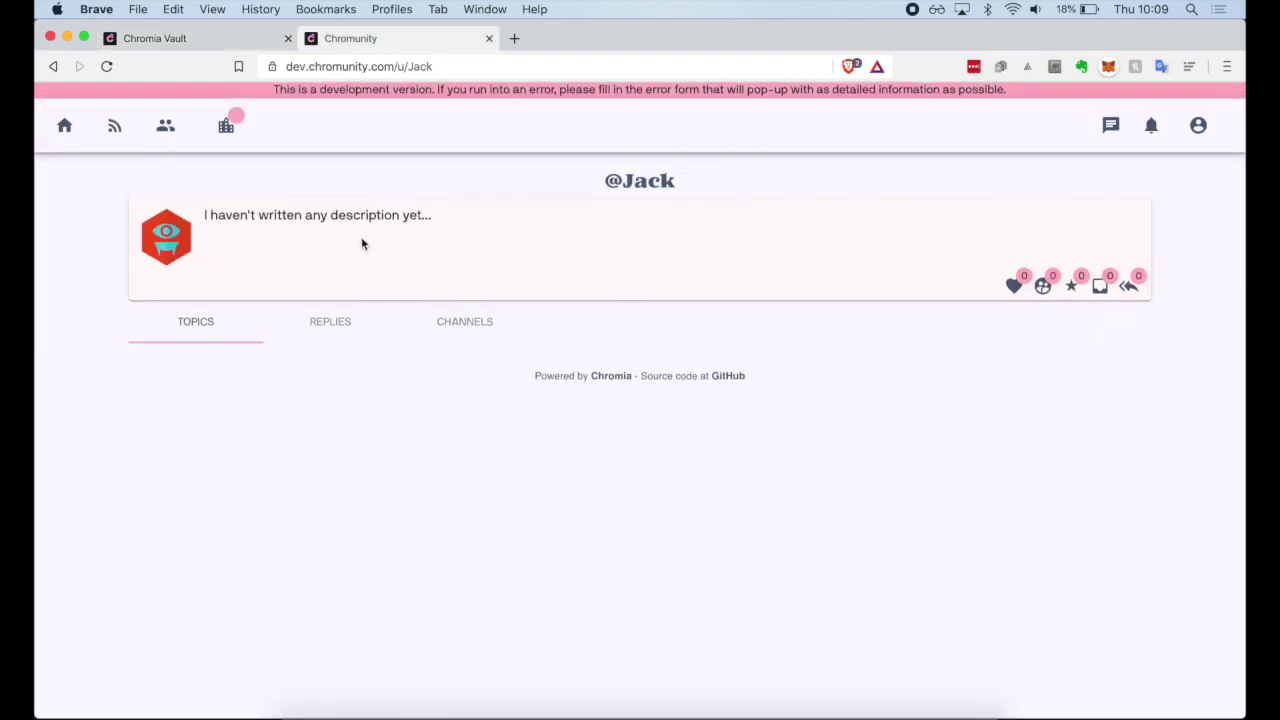
{"action": "left_click", "coordinate": [71, 134]}
{"action": "left_click", "coordinate": [114, 127]}
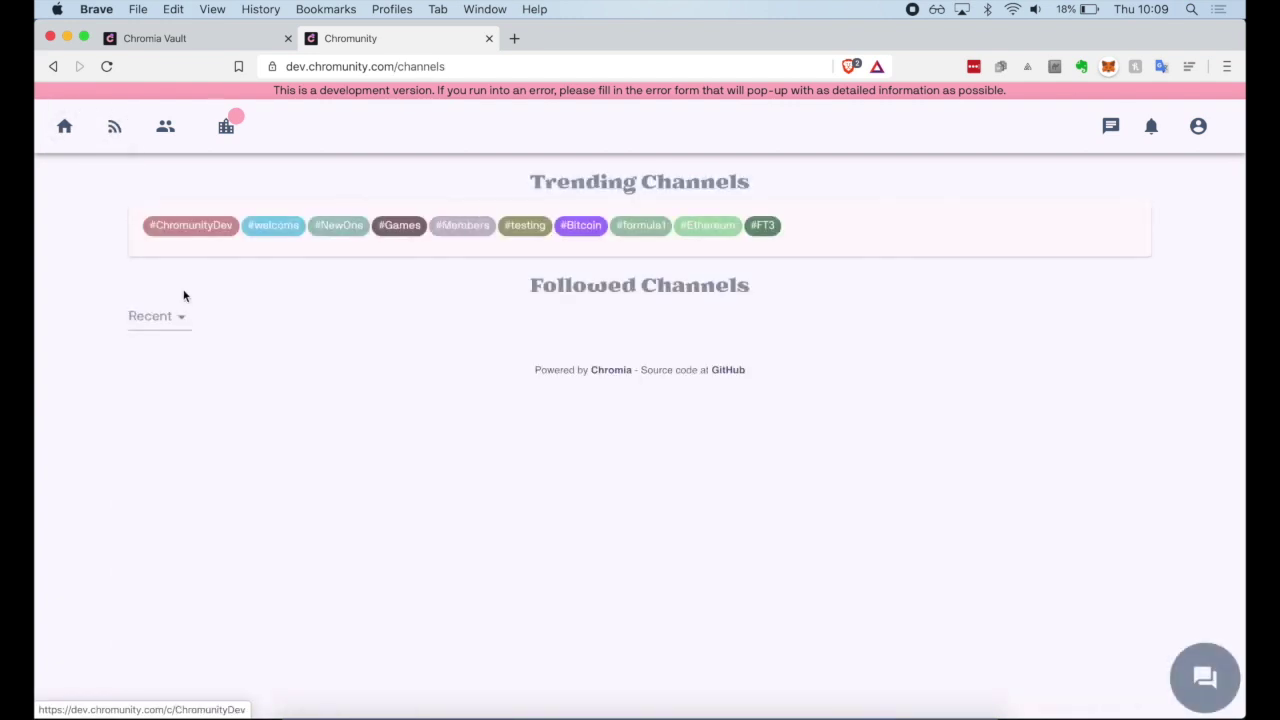
{"action": "left_click", "coordinate": [61, 132]}
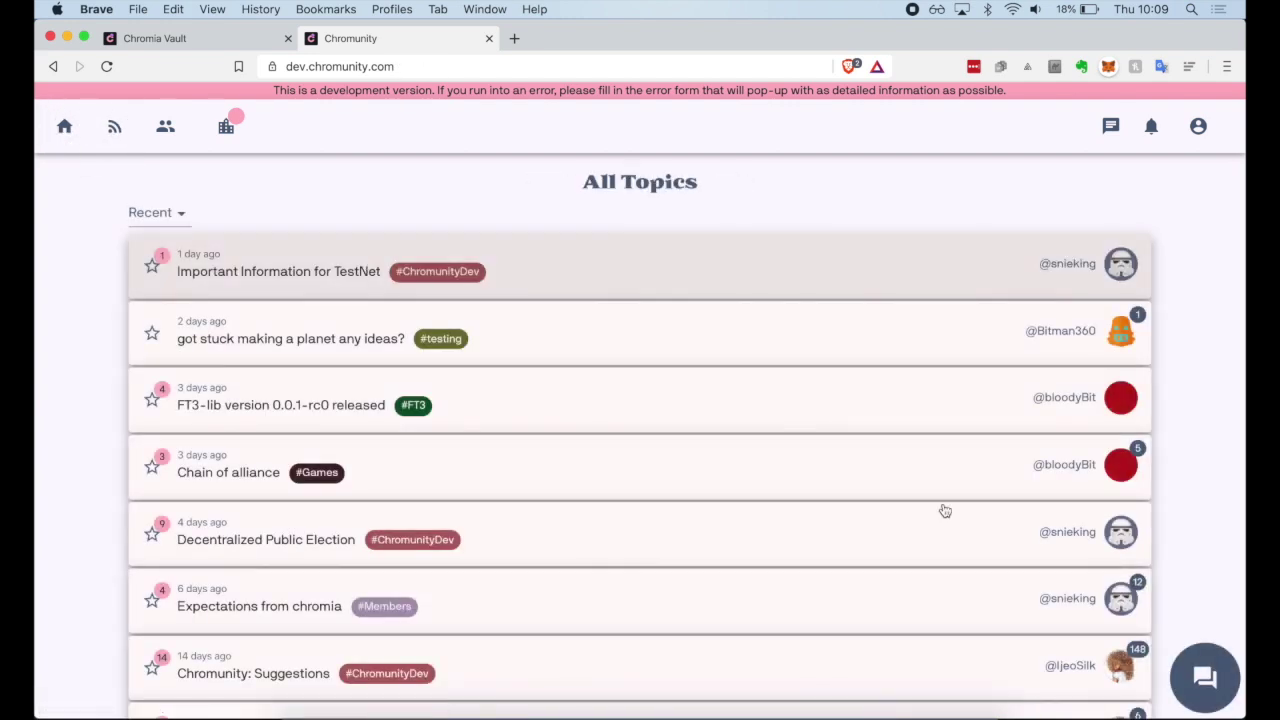
Step: Create and publish a topic titled 'I'm testing' in the NewOne channel
{"action": "left_click", "coordinate": [1190, 672]}
{"action": "left_click", "coordinate": [527, 276]}
{"action": "scroll", "coordinate": [455, 340], "scroll_direction": "down", "scroll_amount": 2}
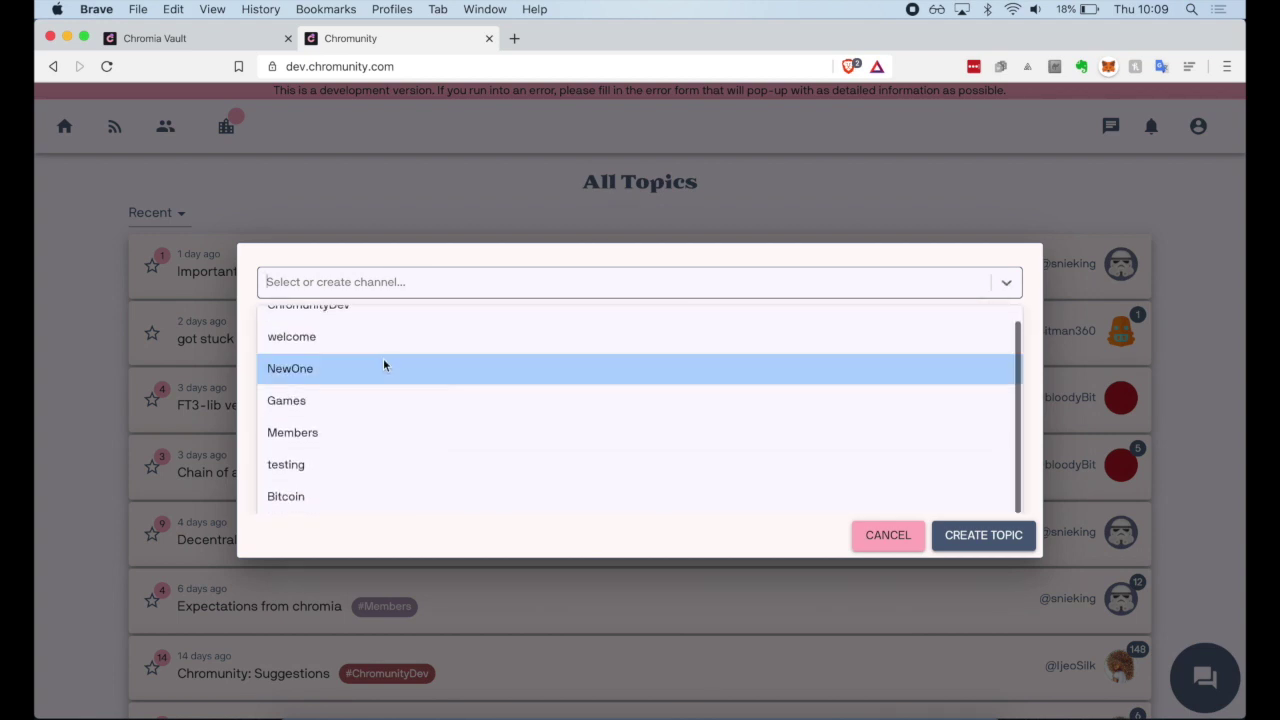
{"action": "left_click", "coordinate": [383, 362]}
{"action": "left_click", "coordinate": [349, 338]}
{"action": "type", "text": "I'm testing the release"}
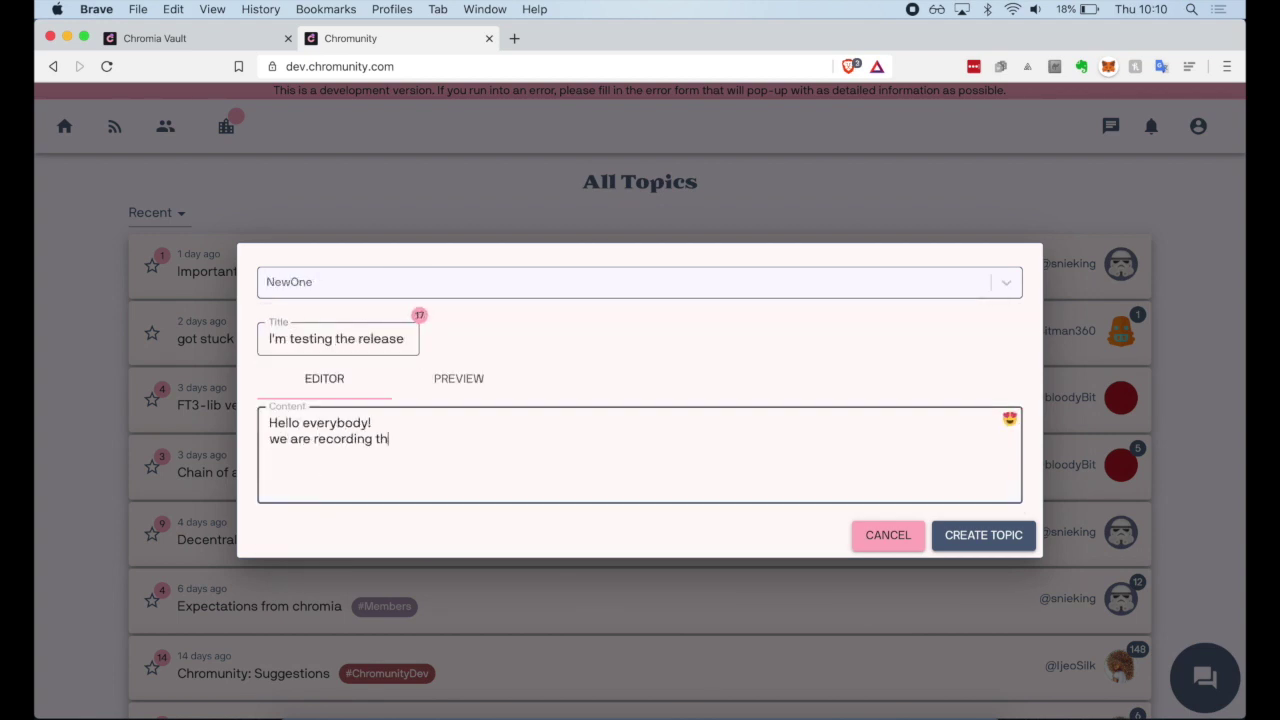
{"action": "key", "text": "Return"}
{"action": "left_click", "coordinate": [983, 535]}
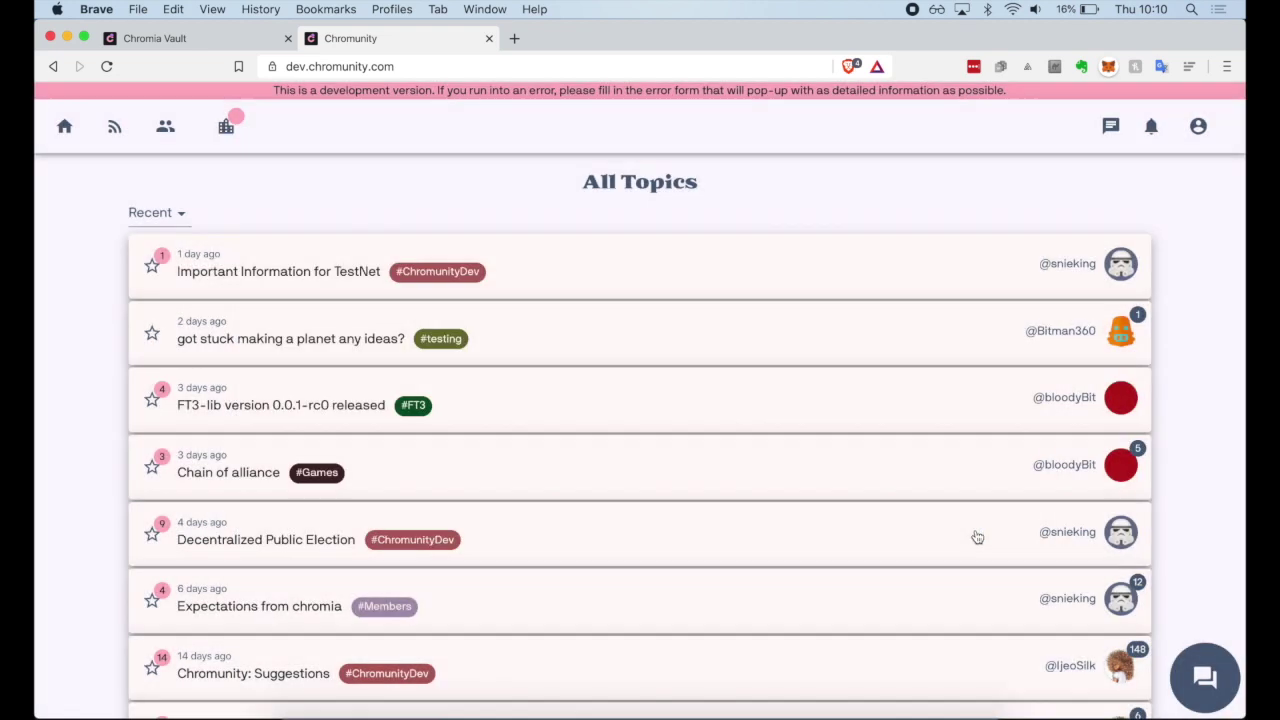